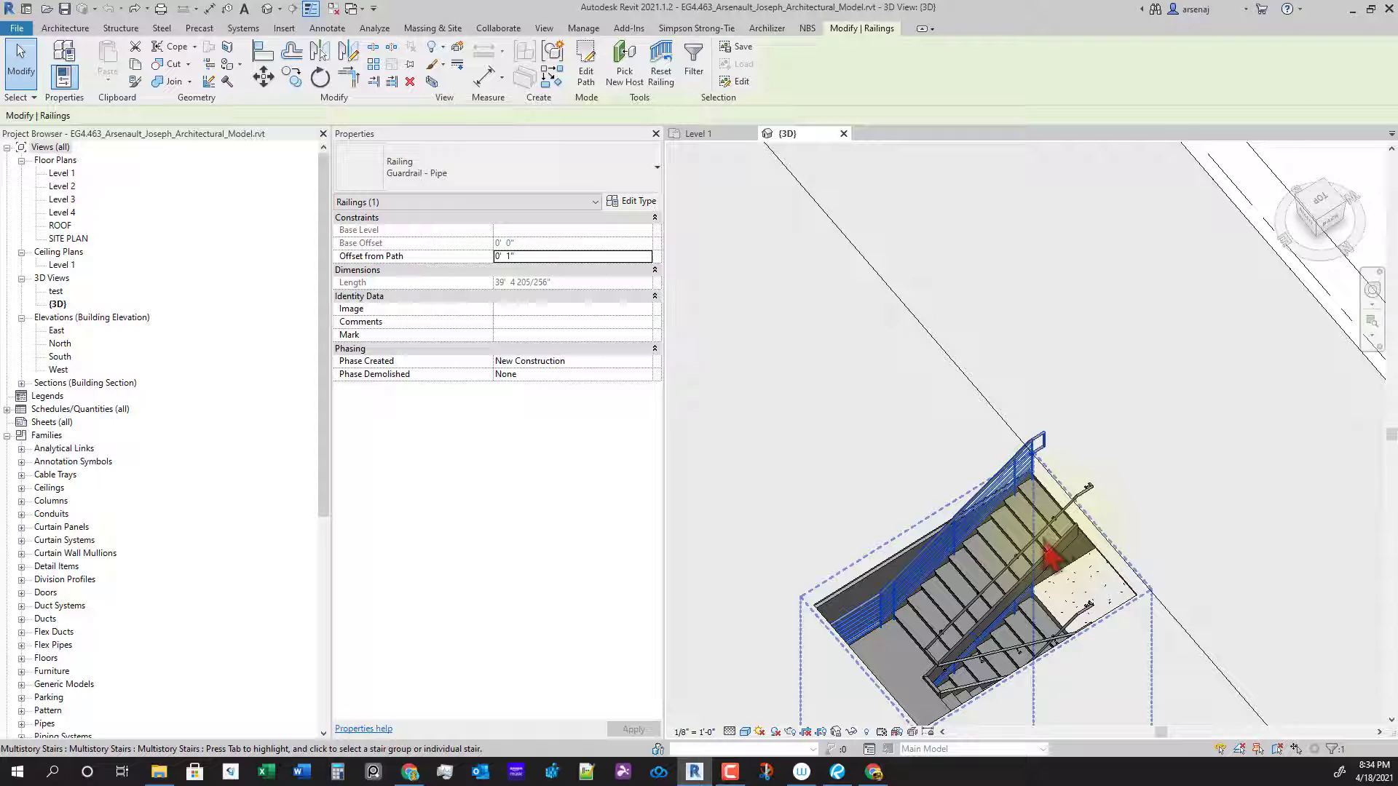
pyautogui.keyDown('shift'); pyautogui.moveTo(1014, 557); pyautogui.dragTo(951, 578, button='middle'); pyautogui.keyUp('shift')
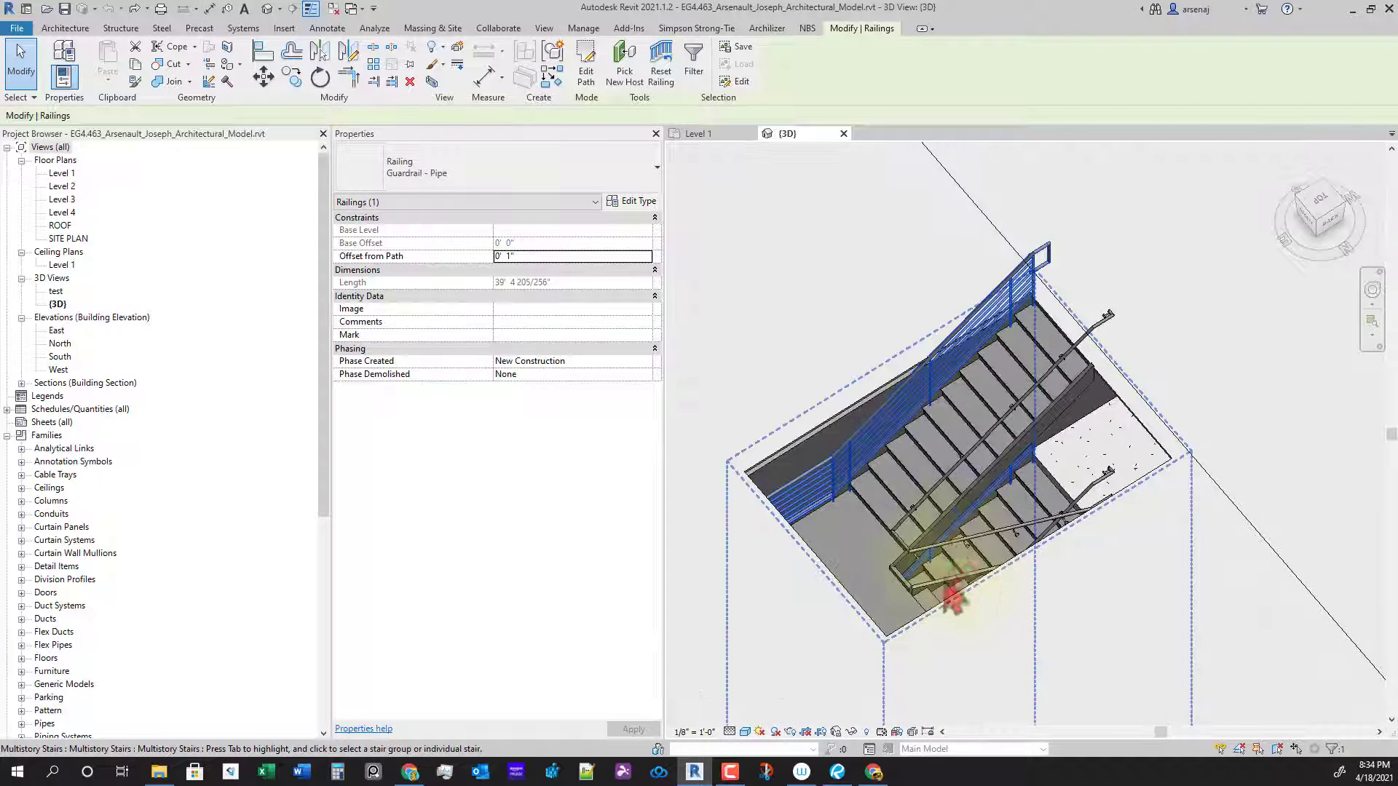
pyautogui.scroll(3, 952, 578)
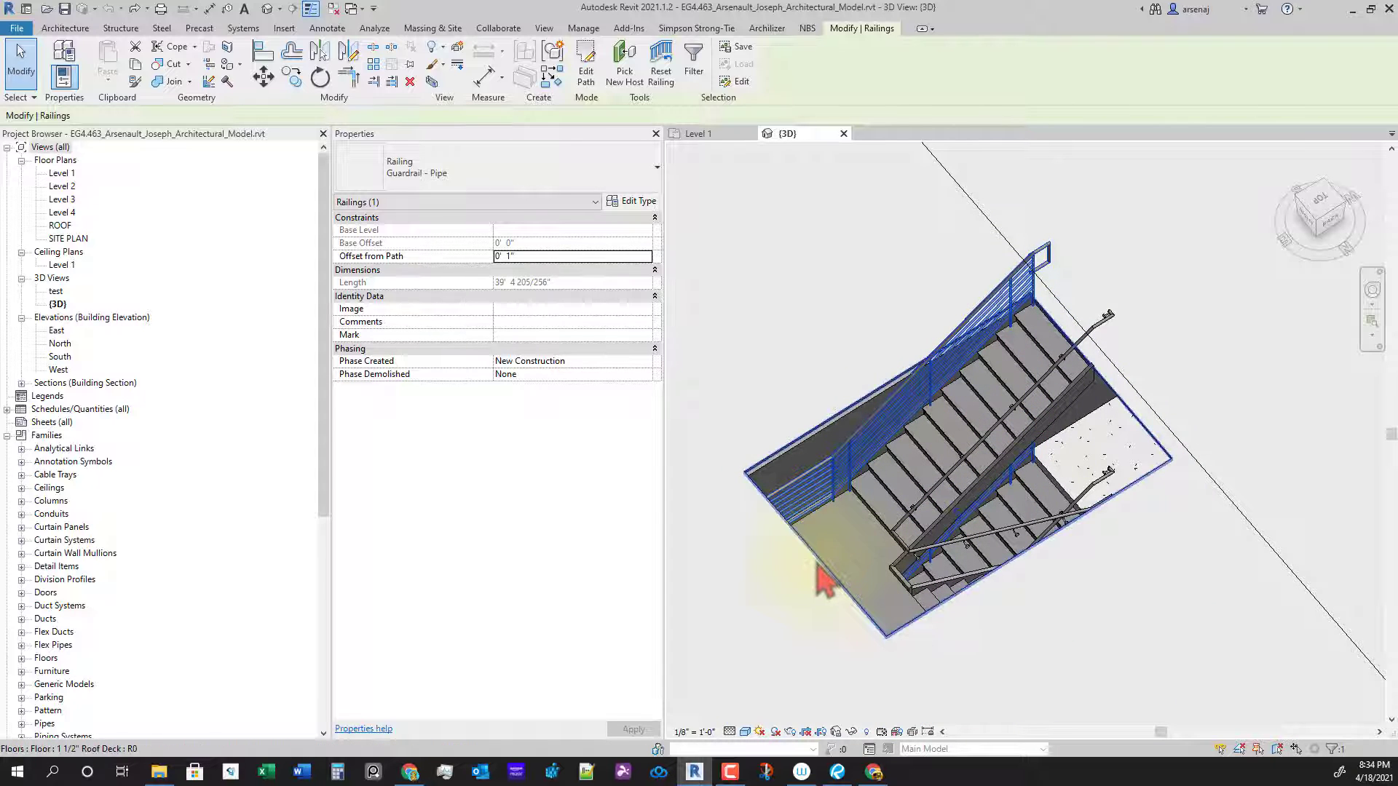
pyautogui.click(823, 579)
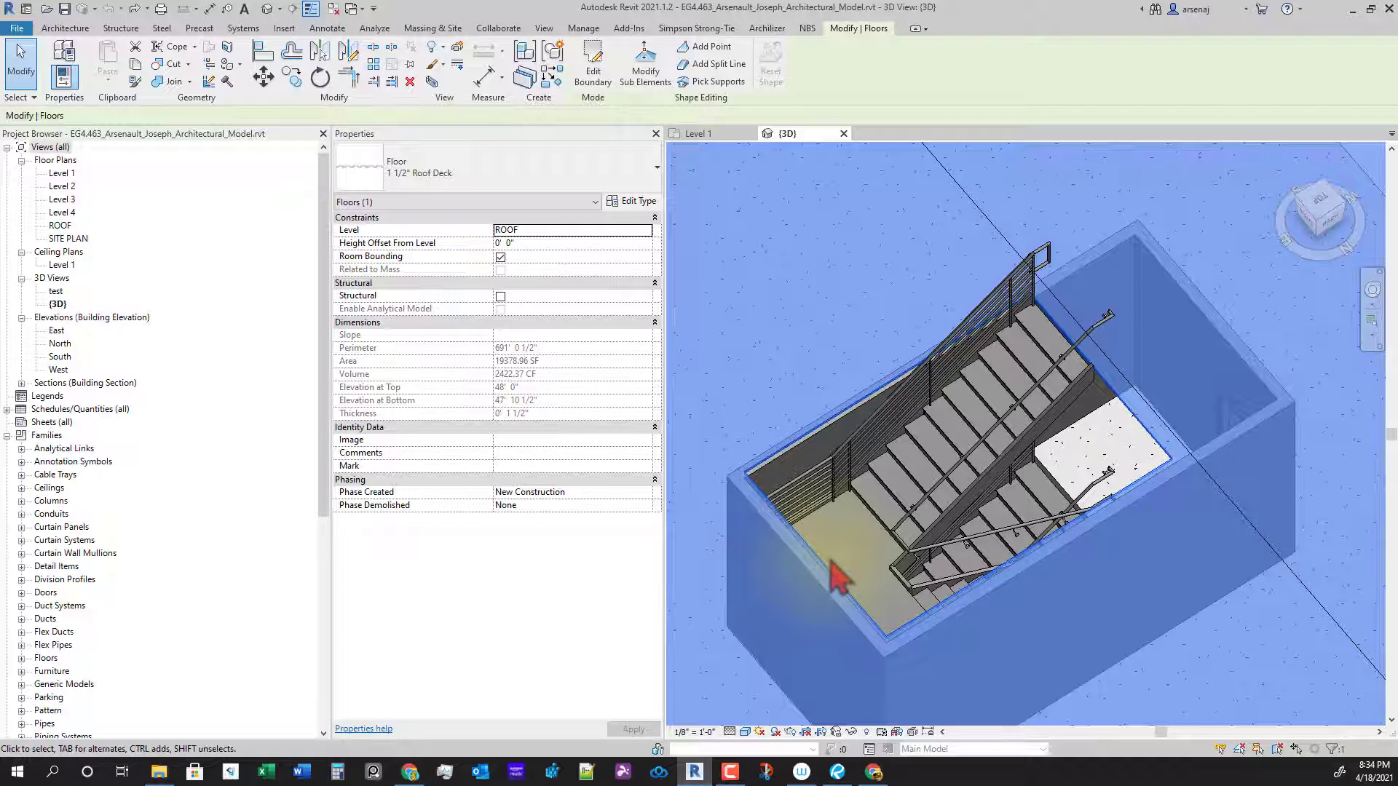
pyautogui.press('Delete')
pyautogui.hotkey('ctrl', 'z')
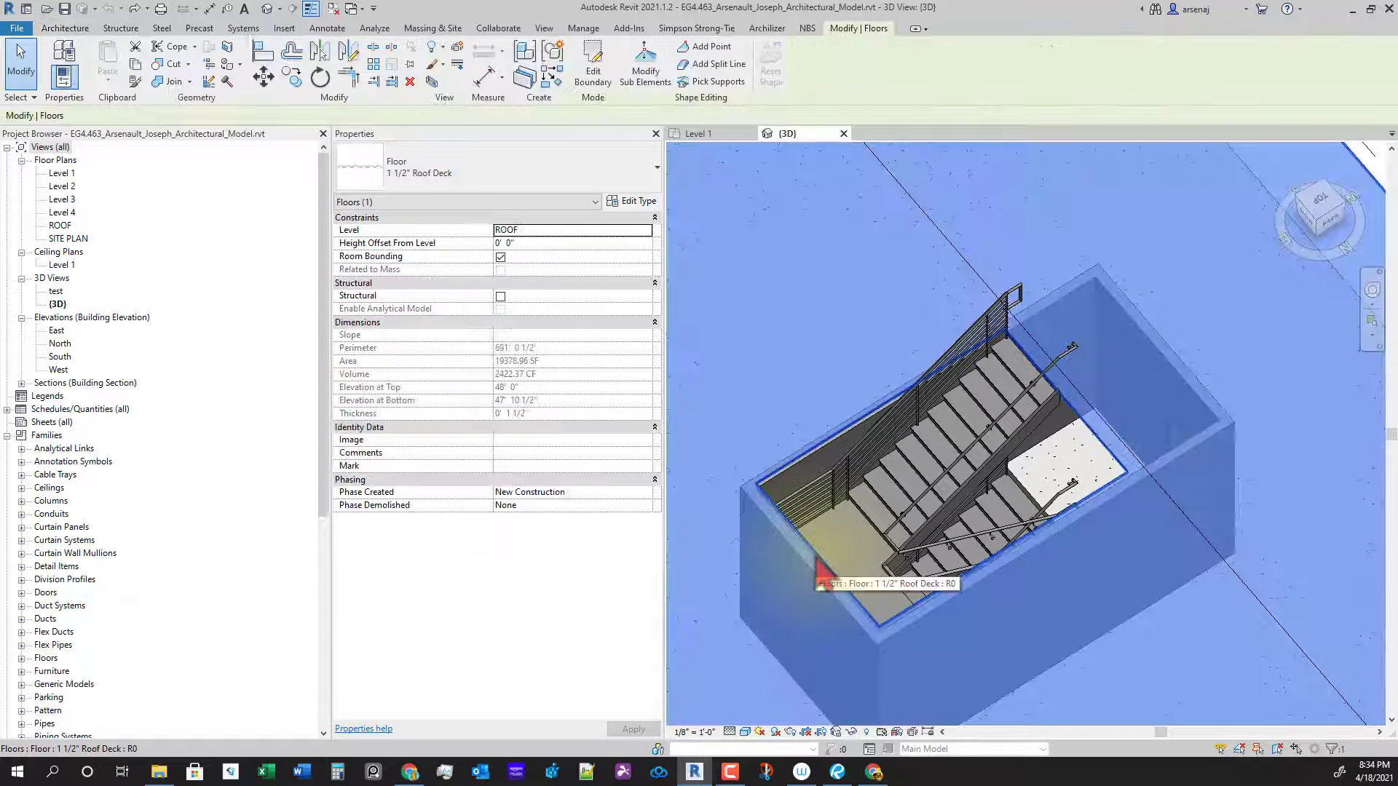
pyautogui.rightClick(817, 562)
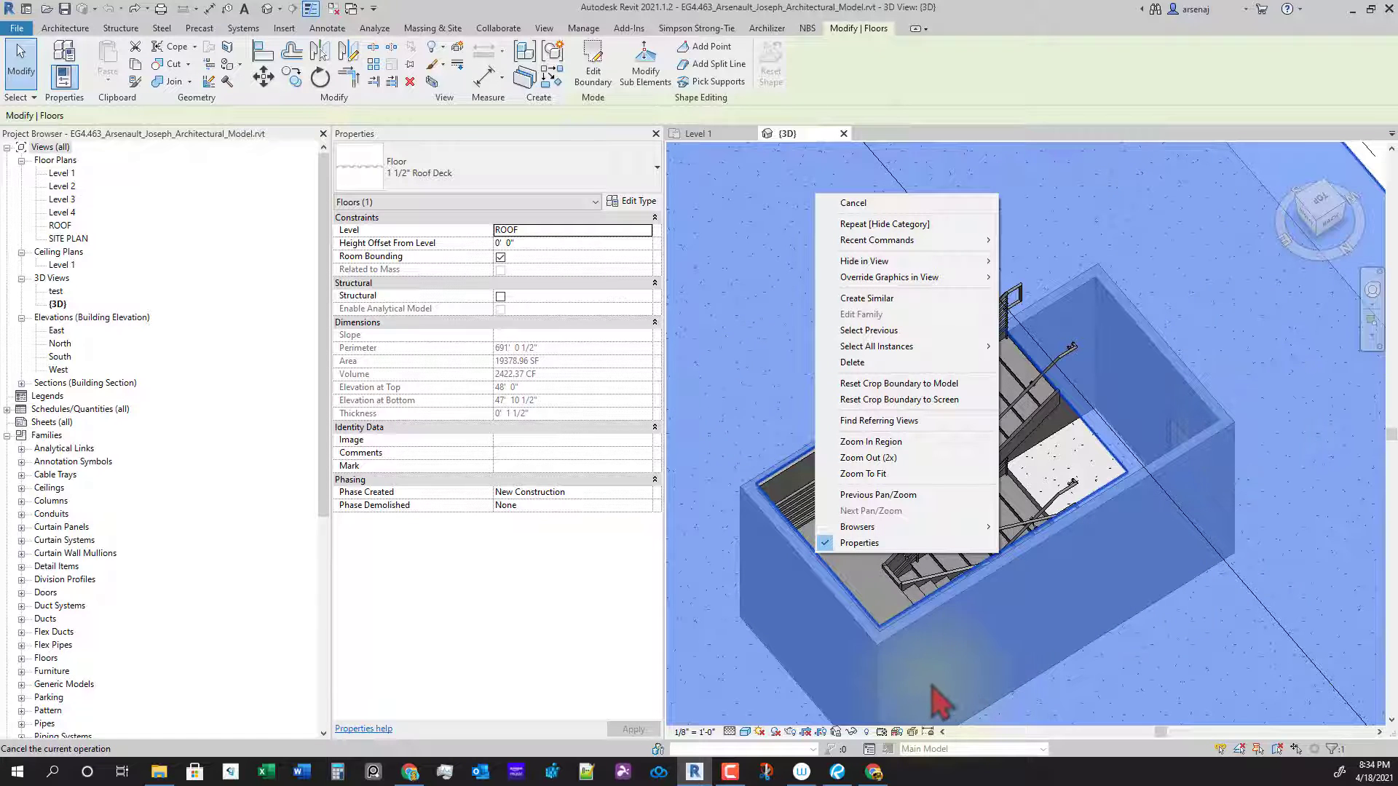
pyautogui.moveTo(944, 269)
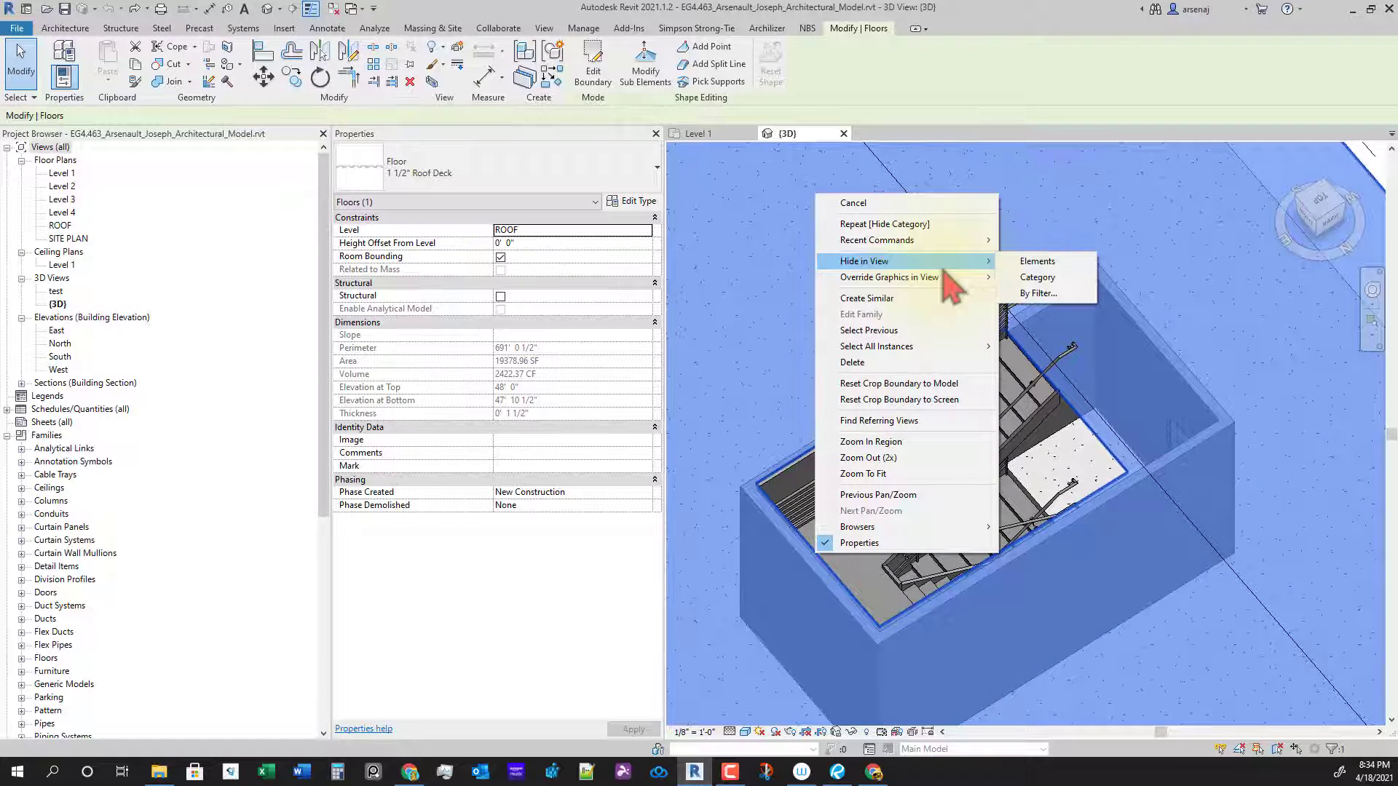
pyautogui.press('Escape')
pyautogui.press('Escape')
pyautogui.press('Escape')
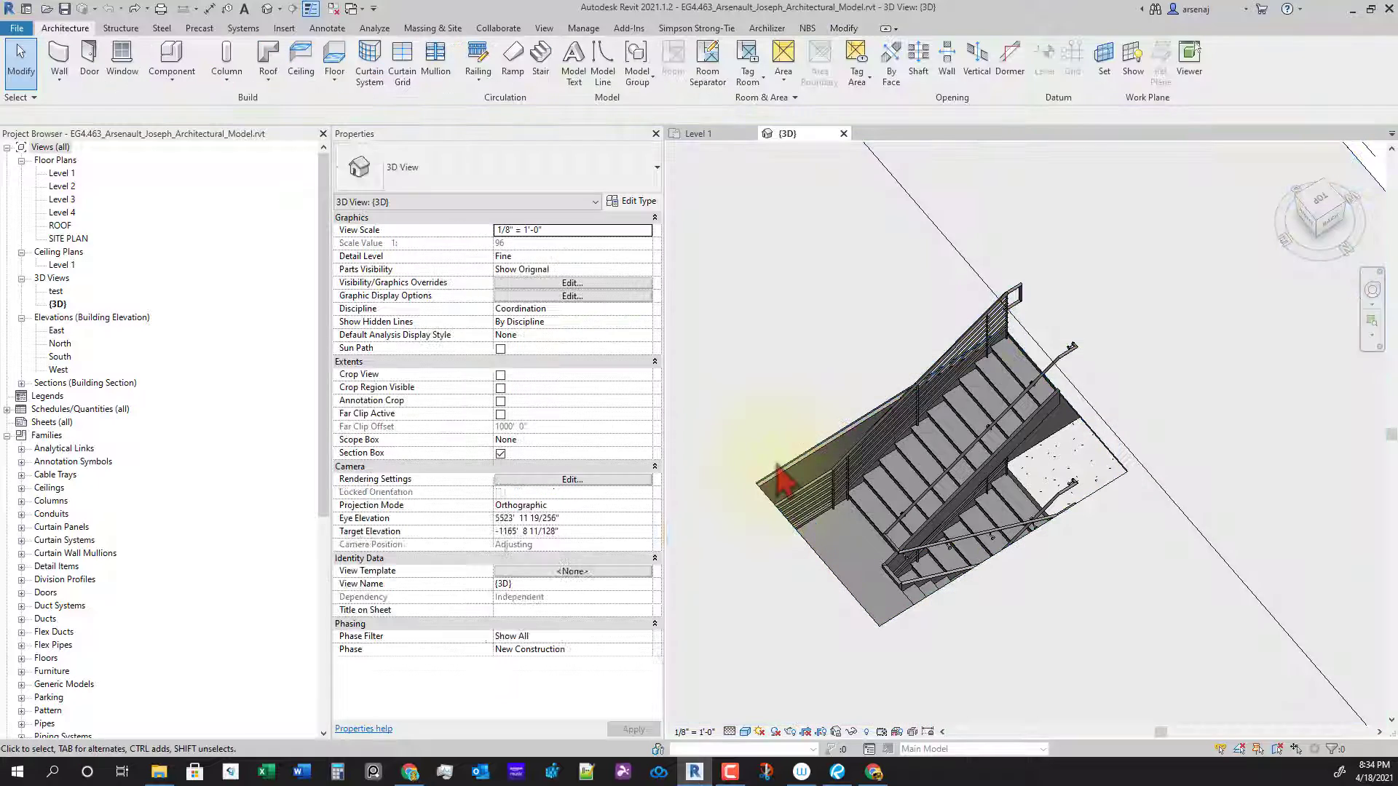
# Step: Hide the whole floor category in the 3D view, starting from the roof deck floor around the stair opening
pyautogui.click(790, 481)
pyautogui.rightClick(786, 458)
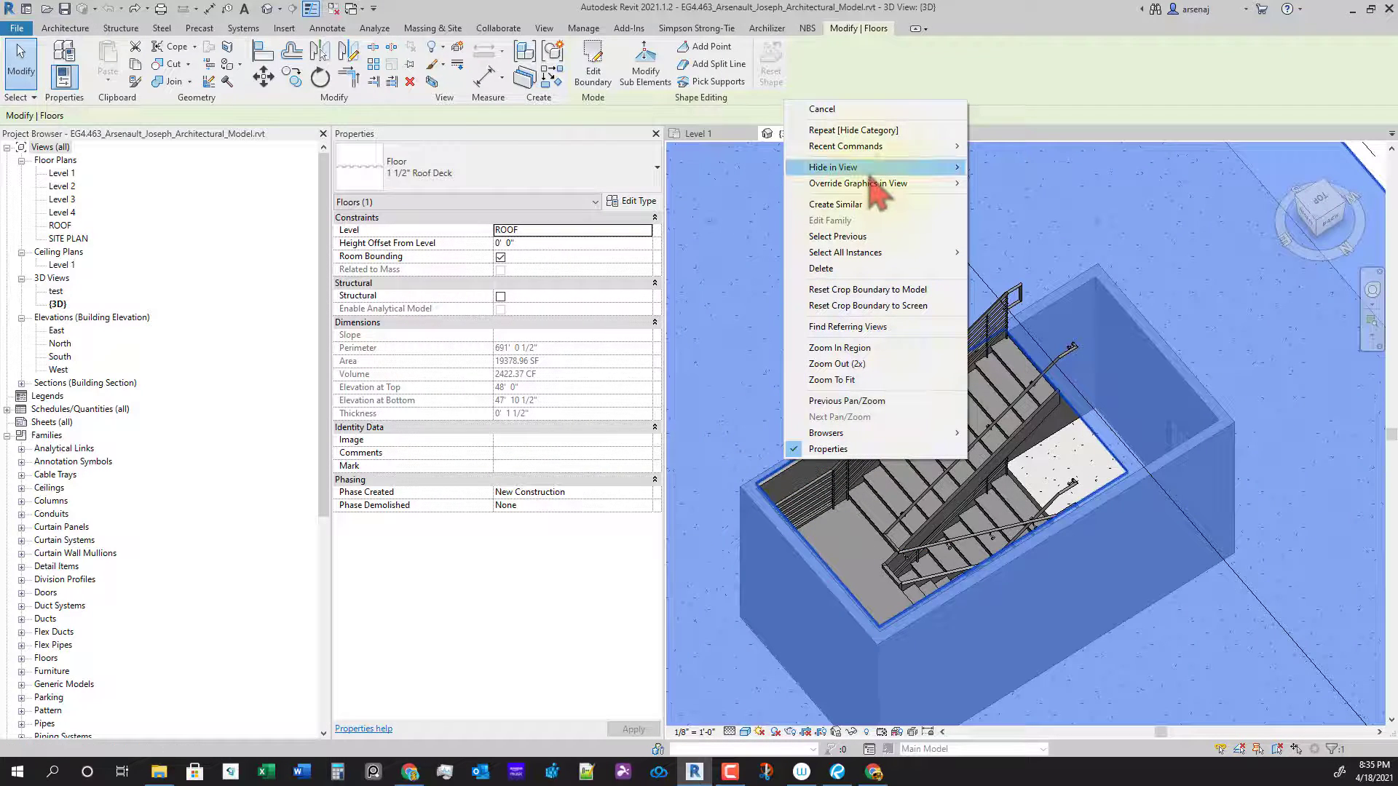
pyautogui.moveTo(874, 179)
pyautogui.click(1006, 183)
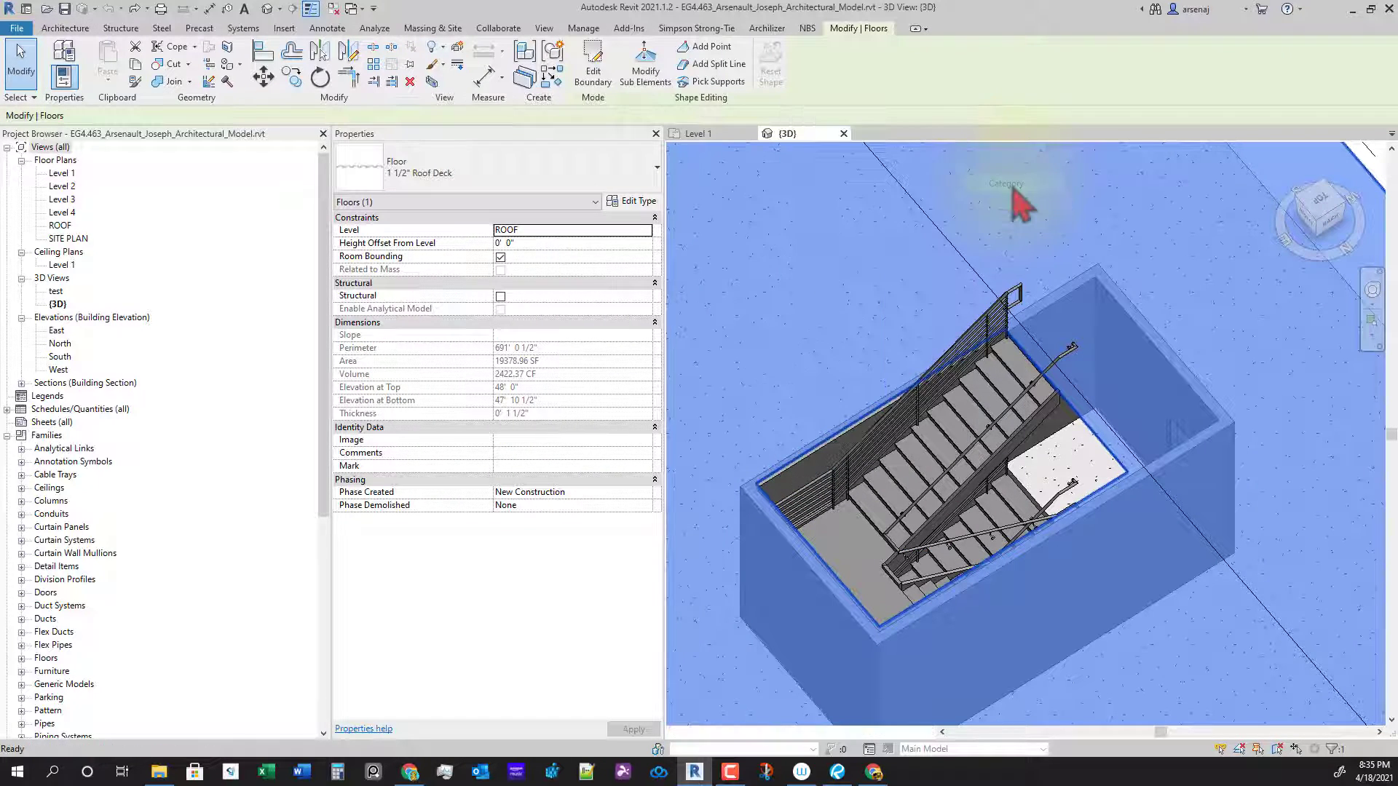
# Step: Hide the whole wall category in the 3D view, starting from the partition wall enclosing the stairwell
pyautogui.click(1052, 318)
pyautogui.rightClick(1053, 319)
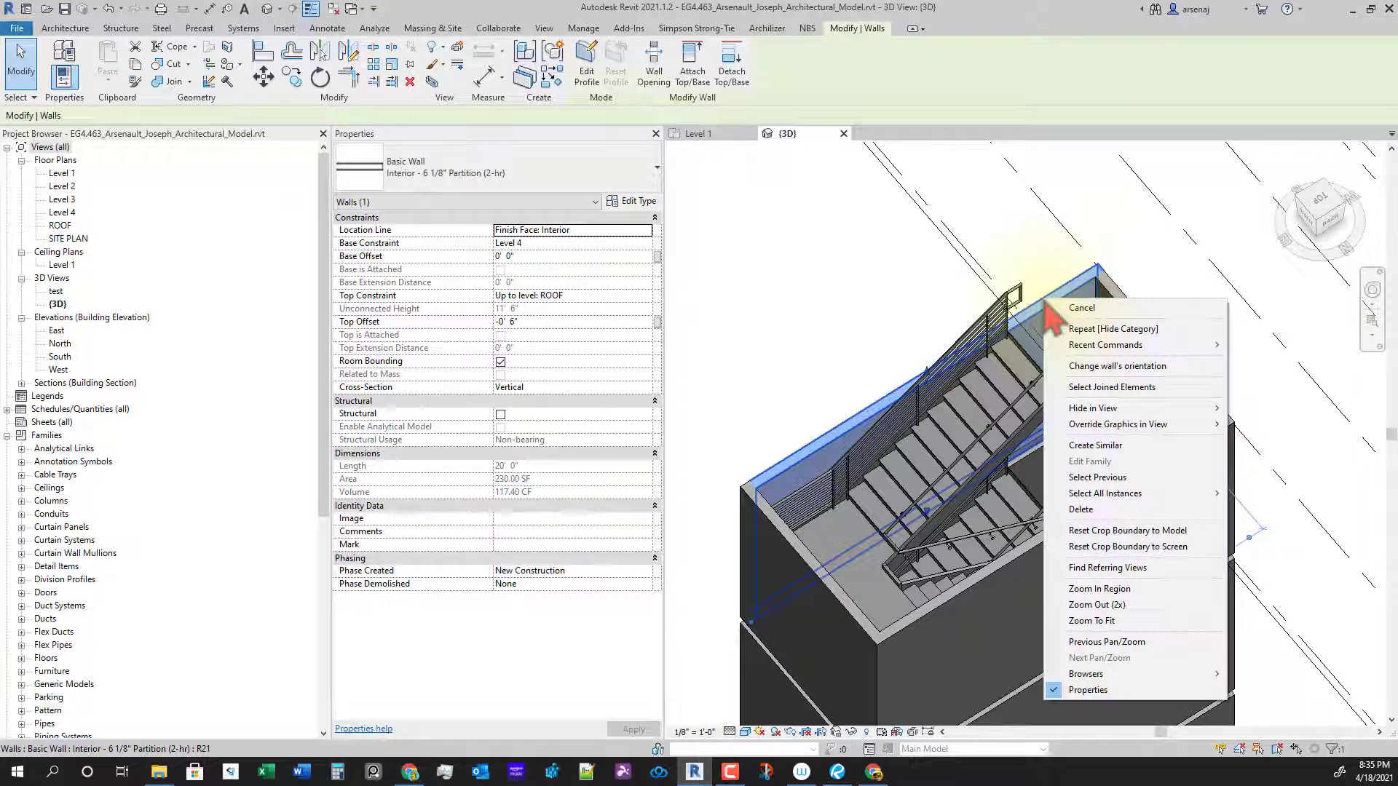
pyautogui.moveTo(1107, 419)
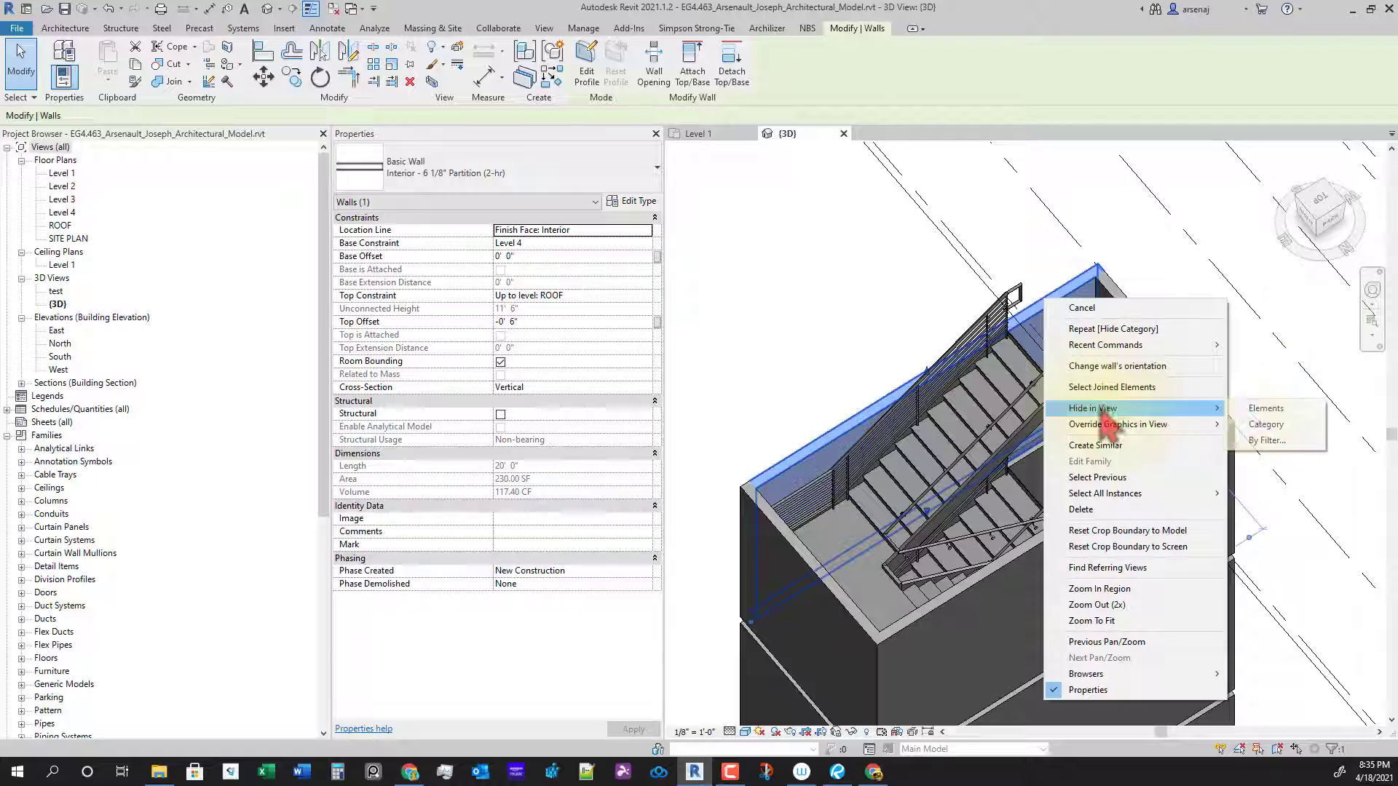
pyautogui.click(1261, 426)
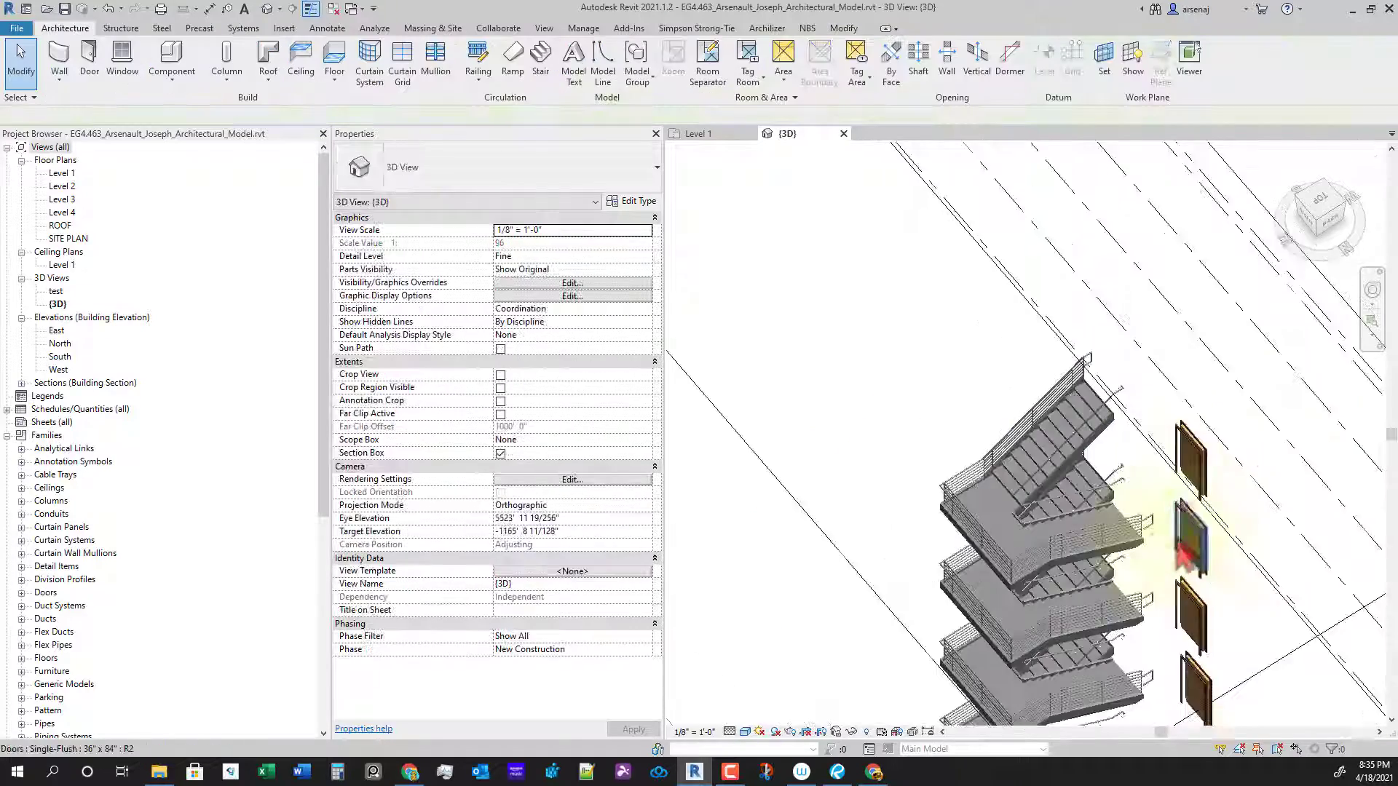
# Step: Examine the exposed multistory stairs from several angles and select the inner wall-type handrail
pyautogui.scroll(-3, 1190, 506)
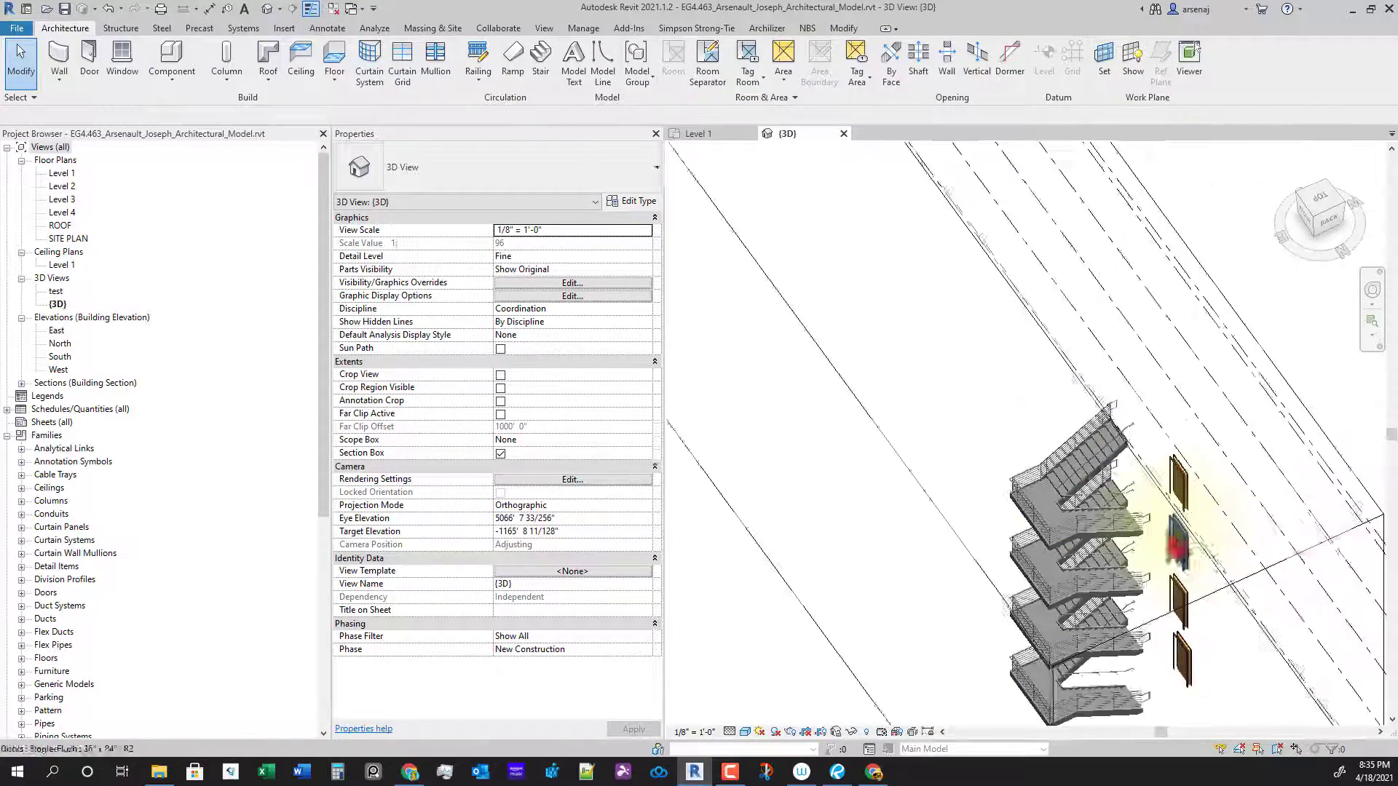
pyautogui.keyDown('shift'); pyautogui.moveTo(1184, 548); pyautogui.dragTo(1176, 586, button='middle'); pyautogui.keyUp('shift')
pyautogui.scroll(5, 1134, 663)
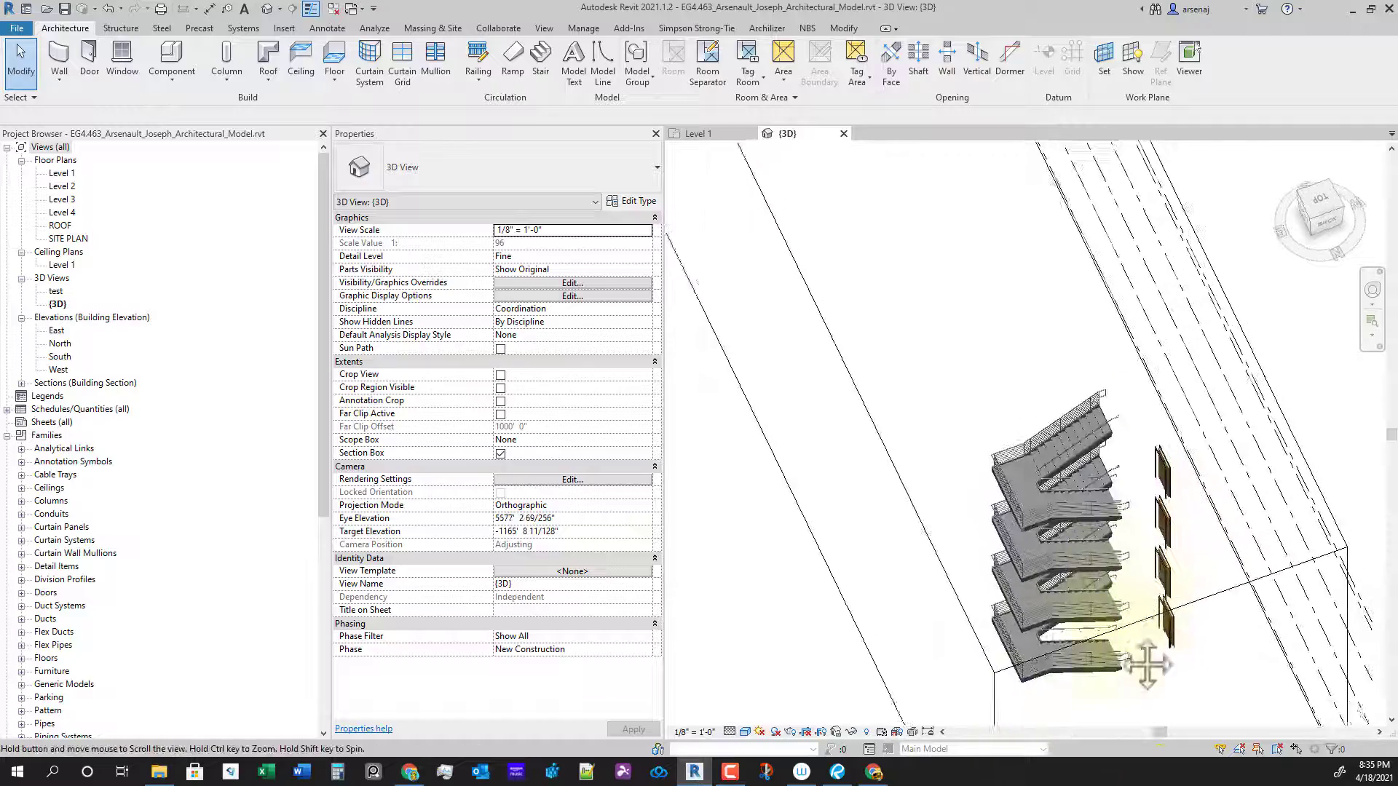
pyautogui.click(1083, 478)
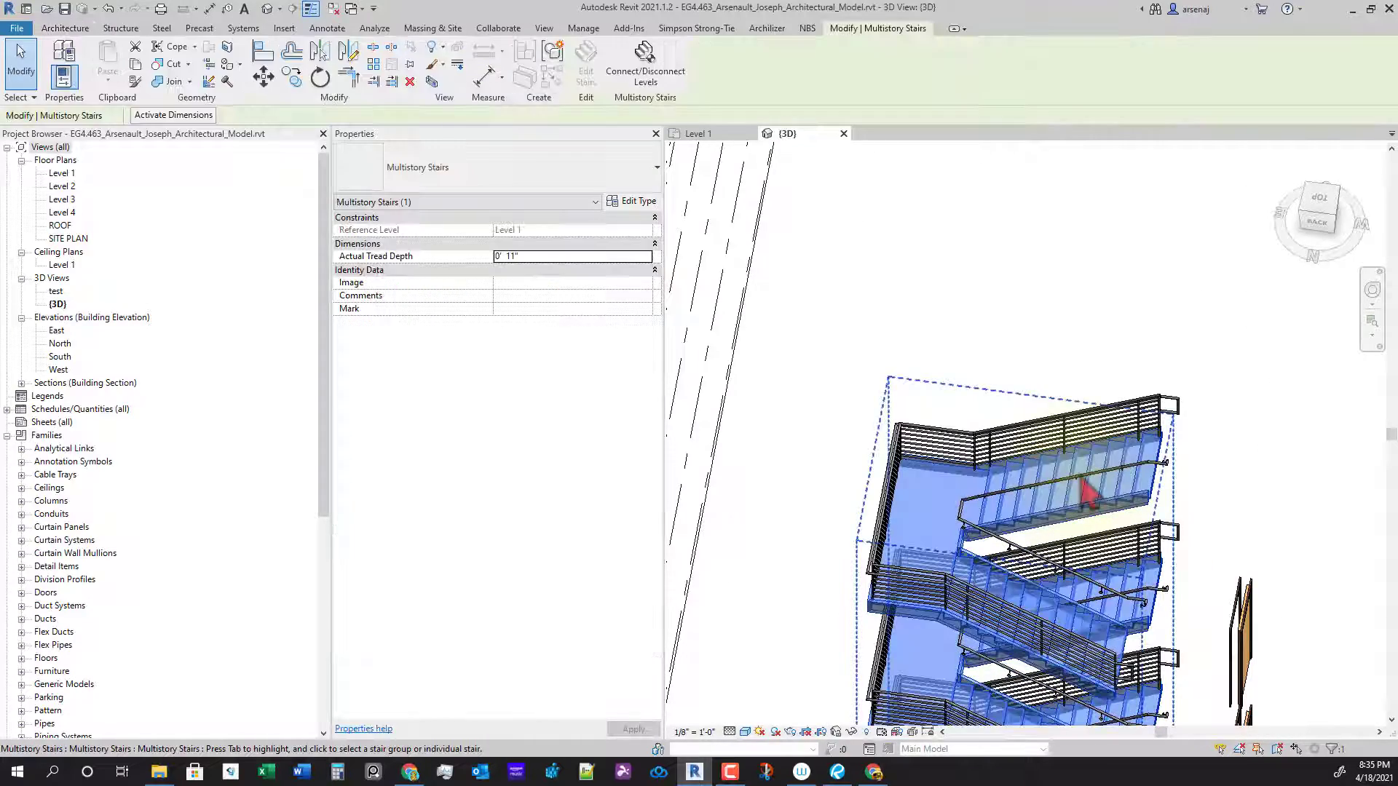
pyautogui.press('Escape')
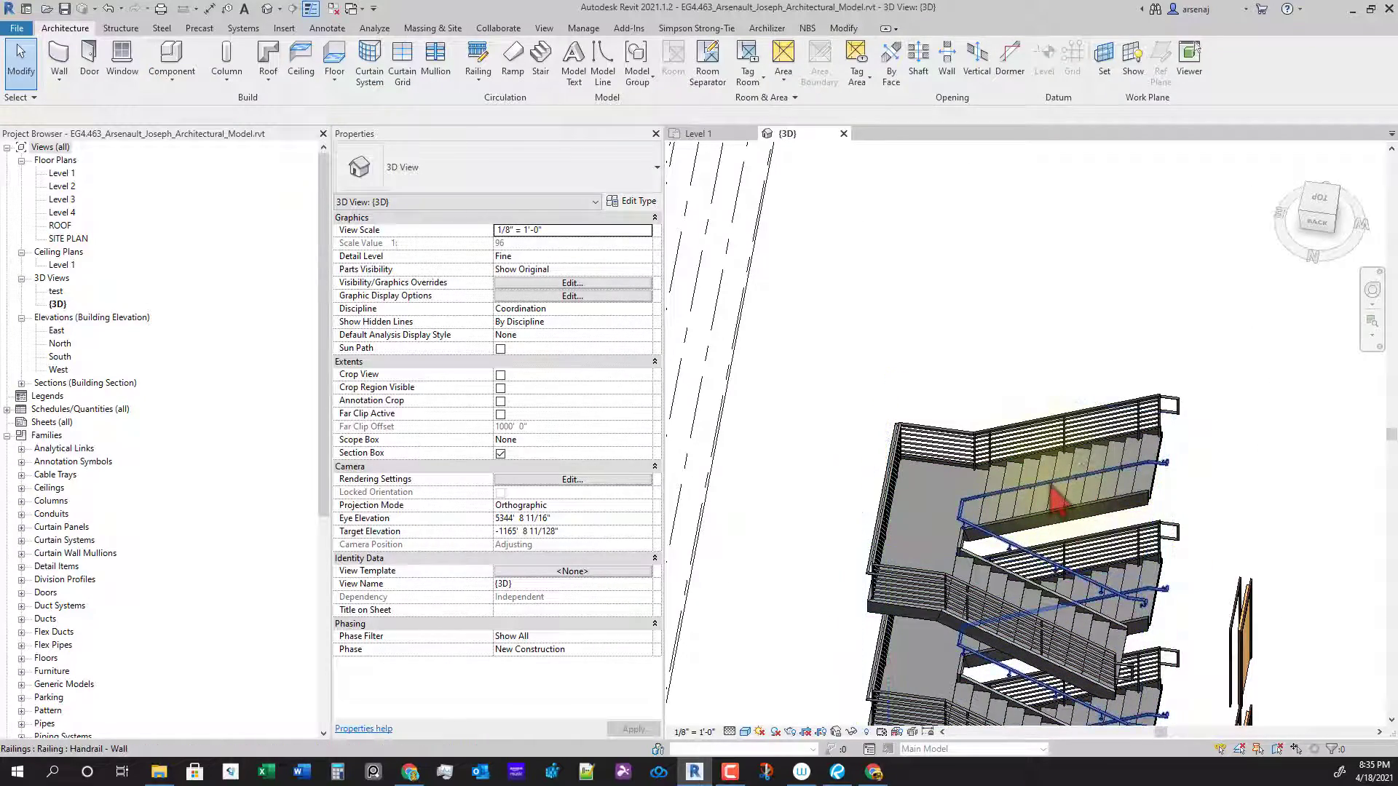
pyautogui.click(1053, 484)
pyautogui.keyDown('shift'); pyautogui.moveTo(1057, 608); pyautogui.dragTo(1161, 575, button='middle'); pyautogui.keyUp('shift')
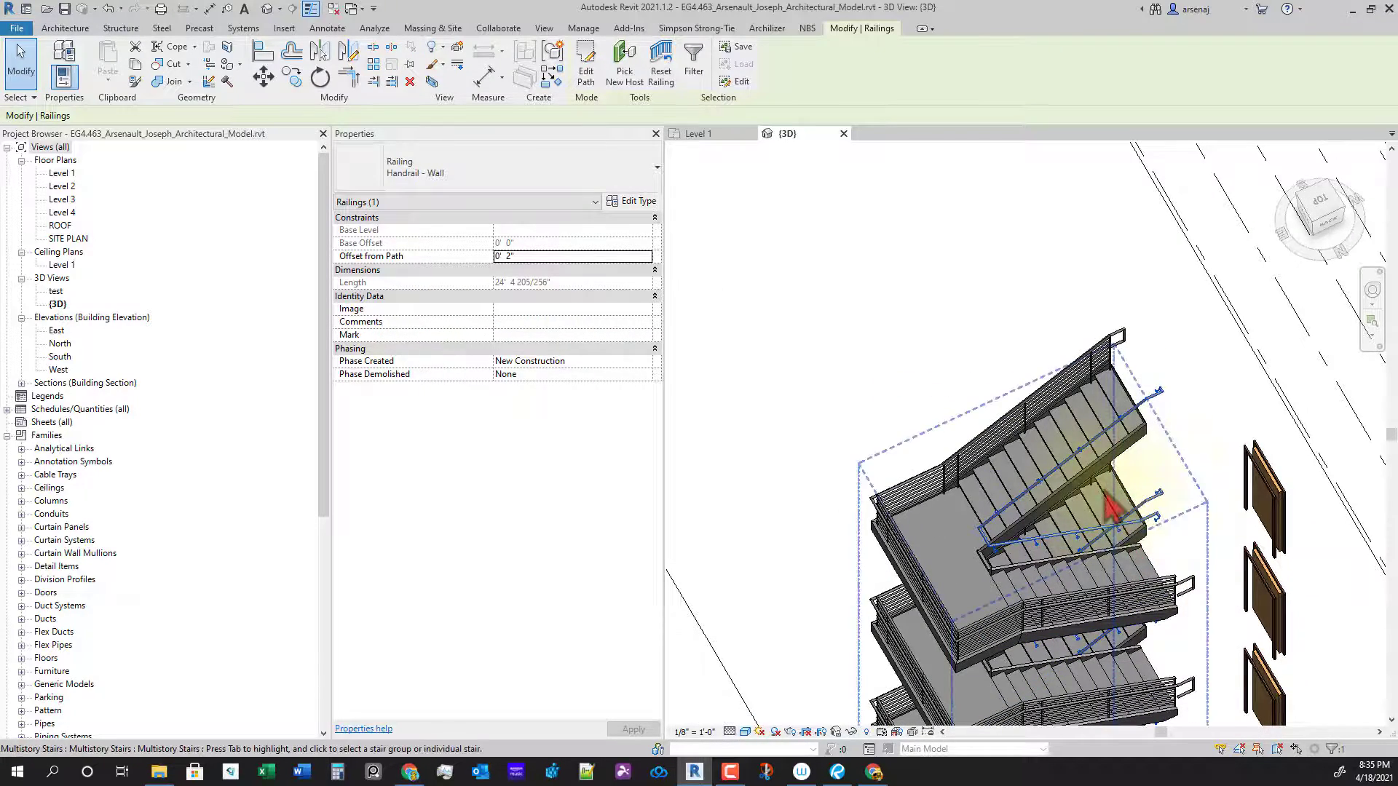
# Step: Open the Level 1 floor plan, tile it beside the 3D view, and frame the stairwell in the plan
pyautogui.click(710, 138)
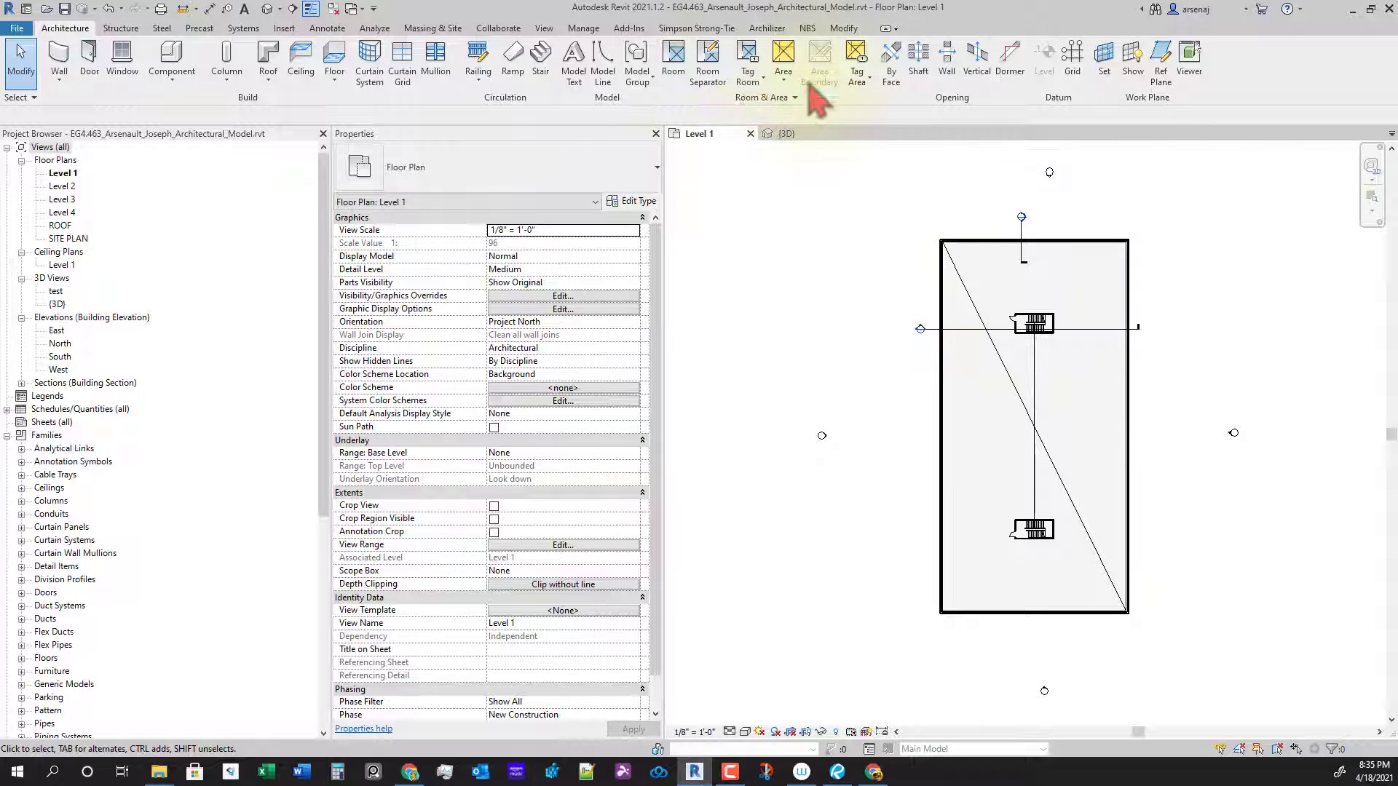
pyautogui.click(544, 29)
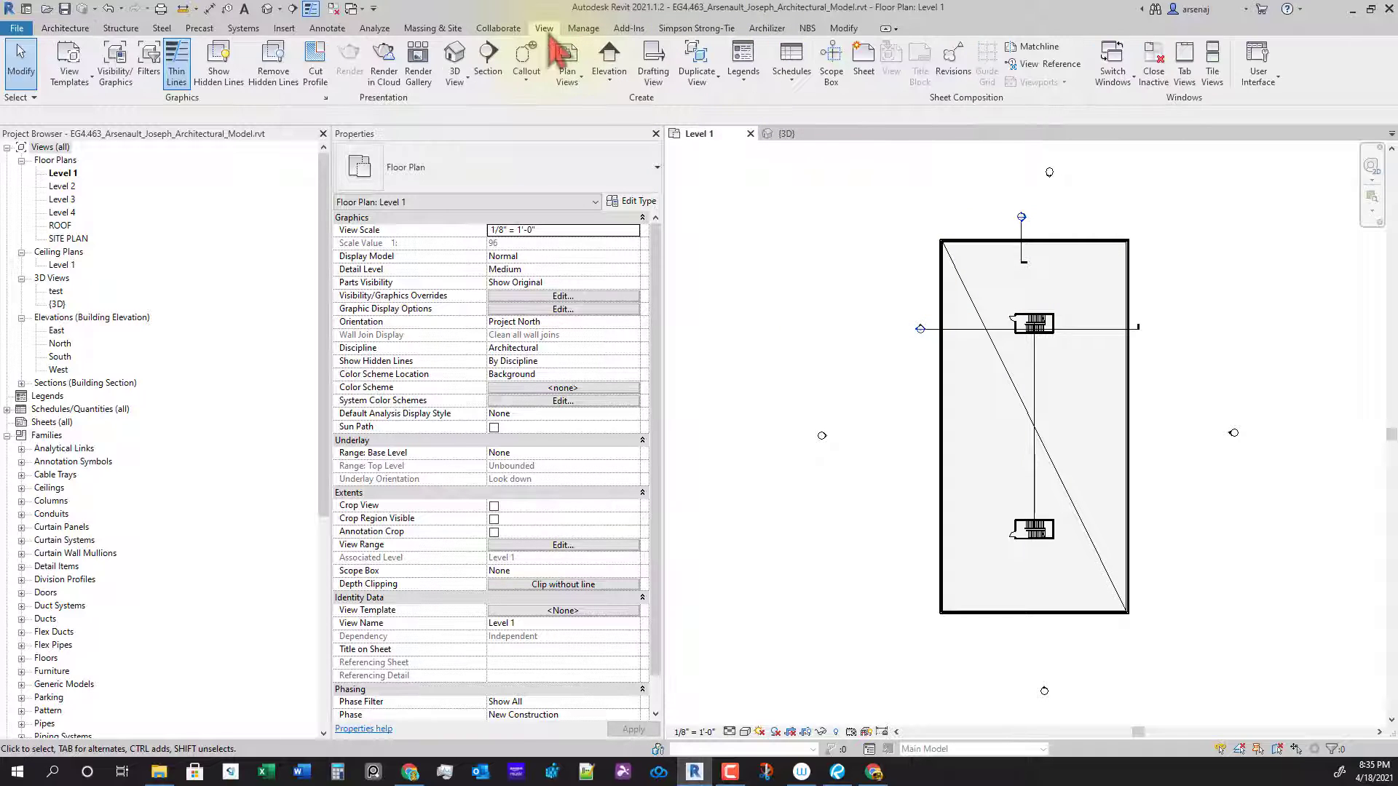
pyautogui.click(1213, 65)
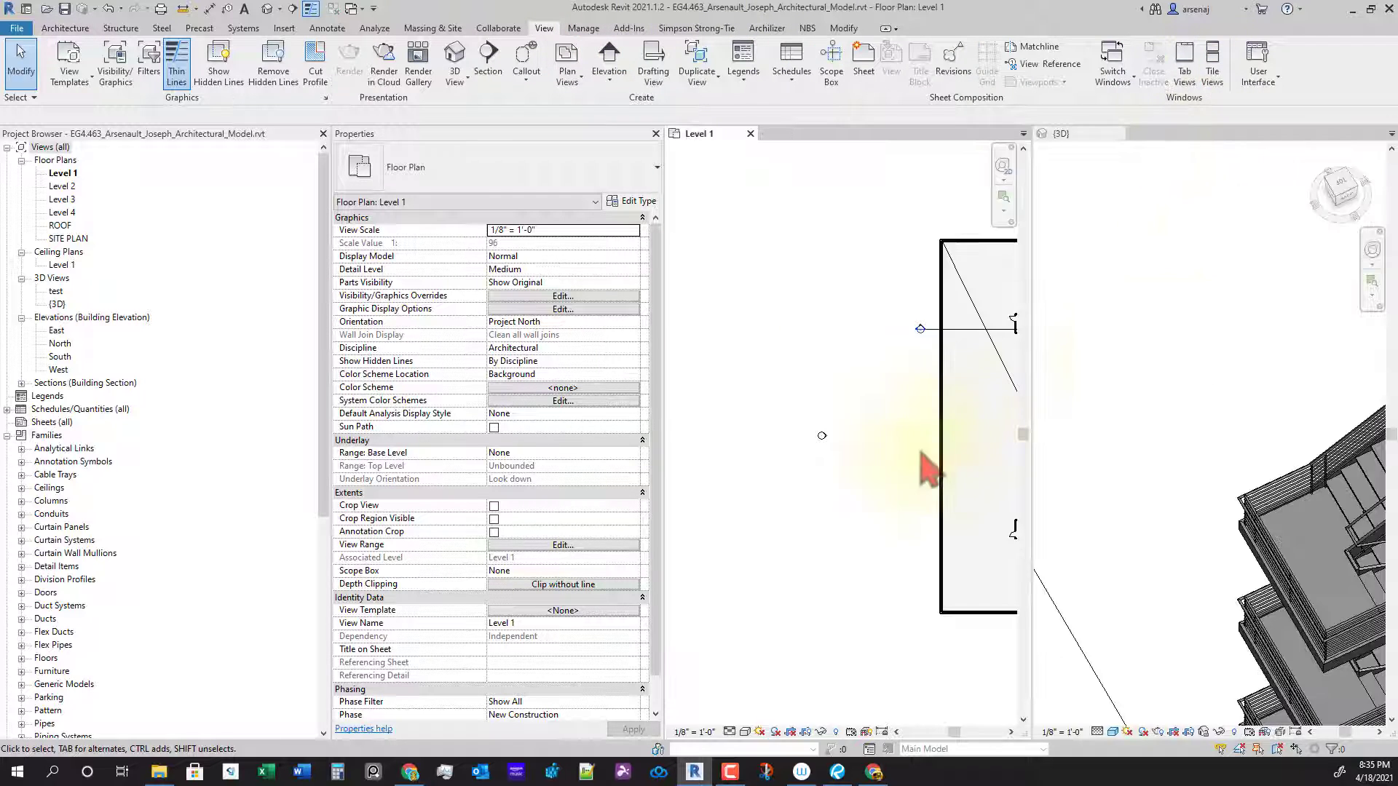
pyautogui.scroll(3, 852, 534)
pyautogui.moveTo(798, 666); pyautogui.dragTo(881, 546, button='middle')
pyautogui.scroll(6, 895, 484)
pyautogui.scroll(5, 806, 462)
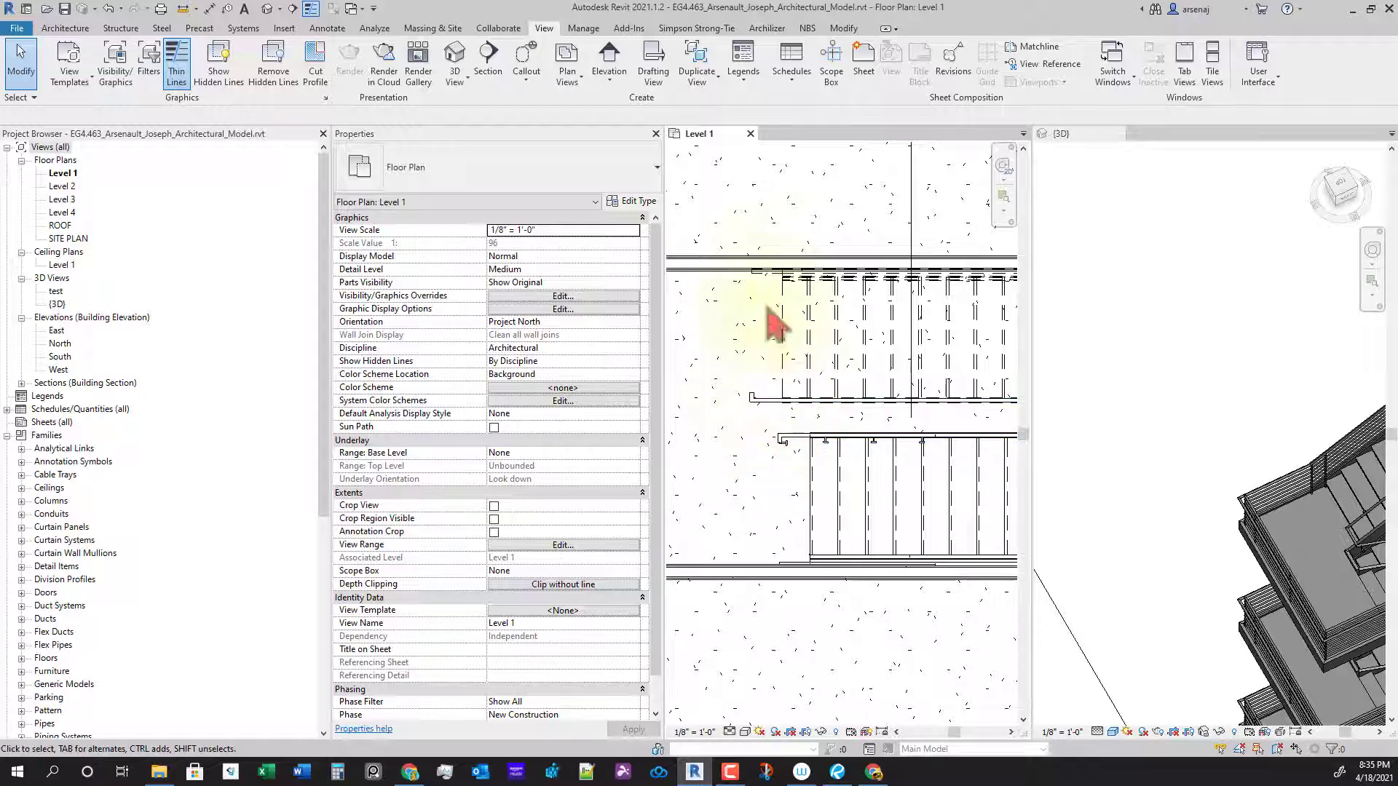
pyautogui.scroll(-1, 890, 492)
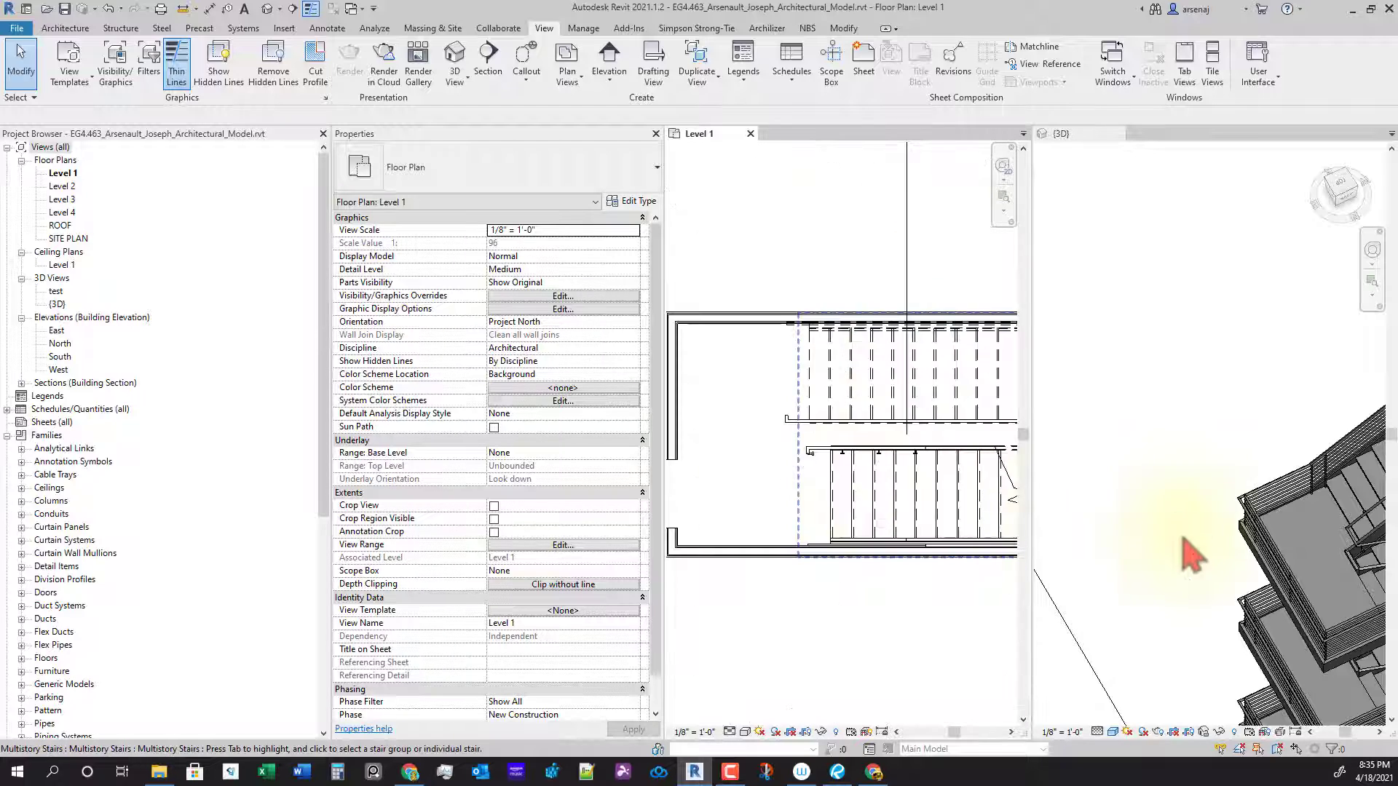
# Step: Change the inner handrail of the multistory stairs to the Guardrail - Pipe type
pyautogui.scroll(-4, 1141, 479)
pyautogui.moveTo(1234, 581); pyautogui.dragTo(1146, 397, button='middle')
pyautogui.scroll(6, 1156, 521)
pyautogui.click(1146, 397)
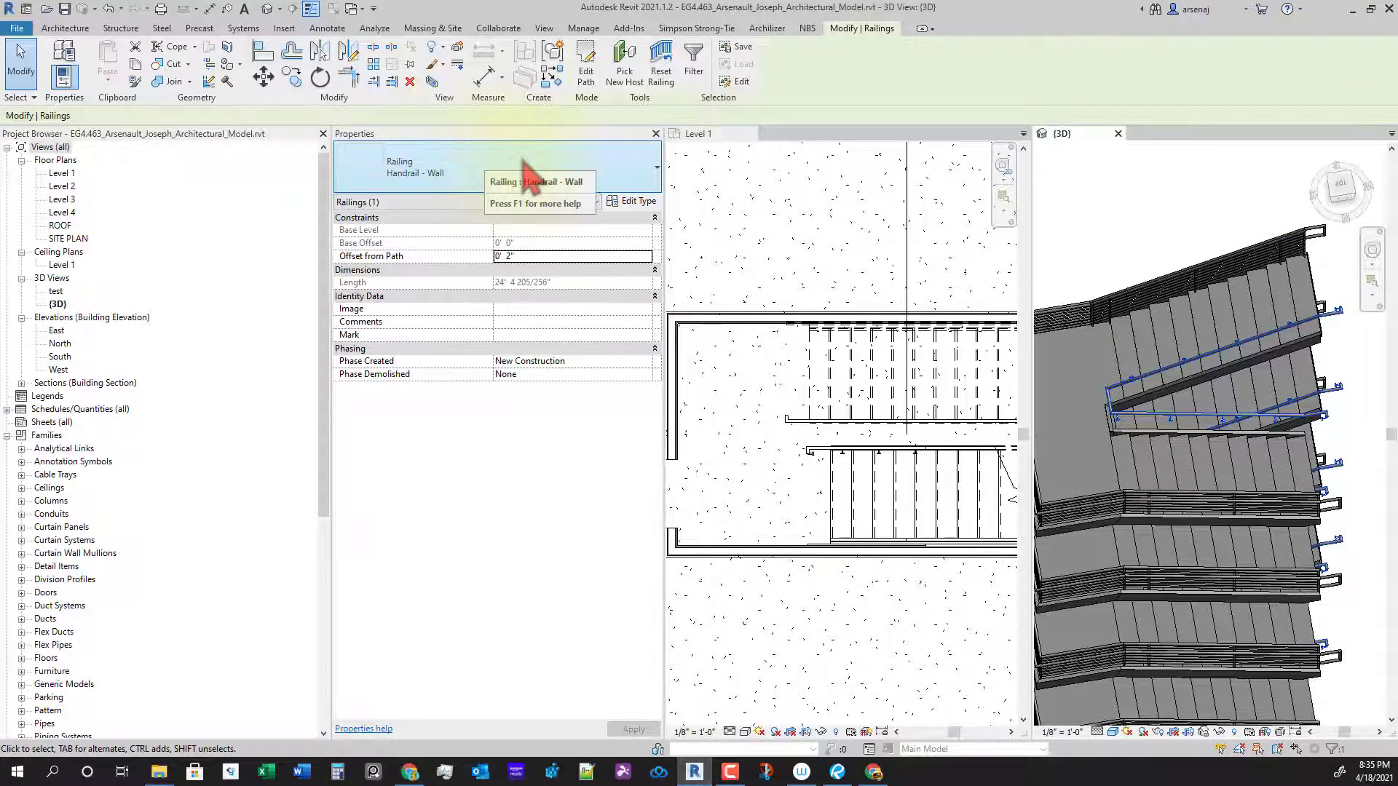
pyautogui.press('Escape')
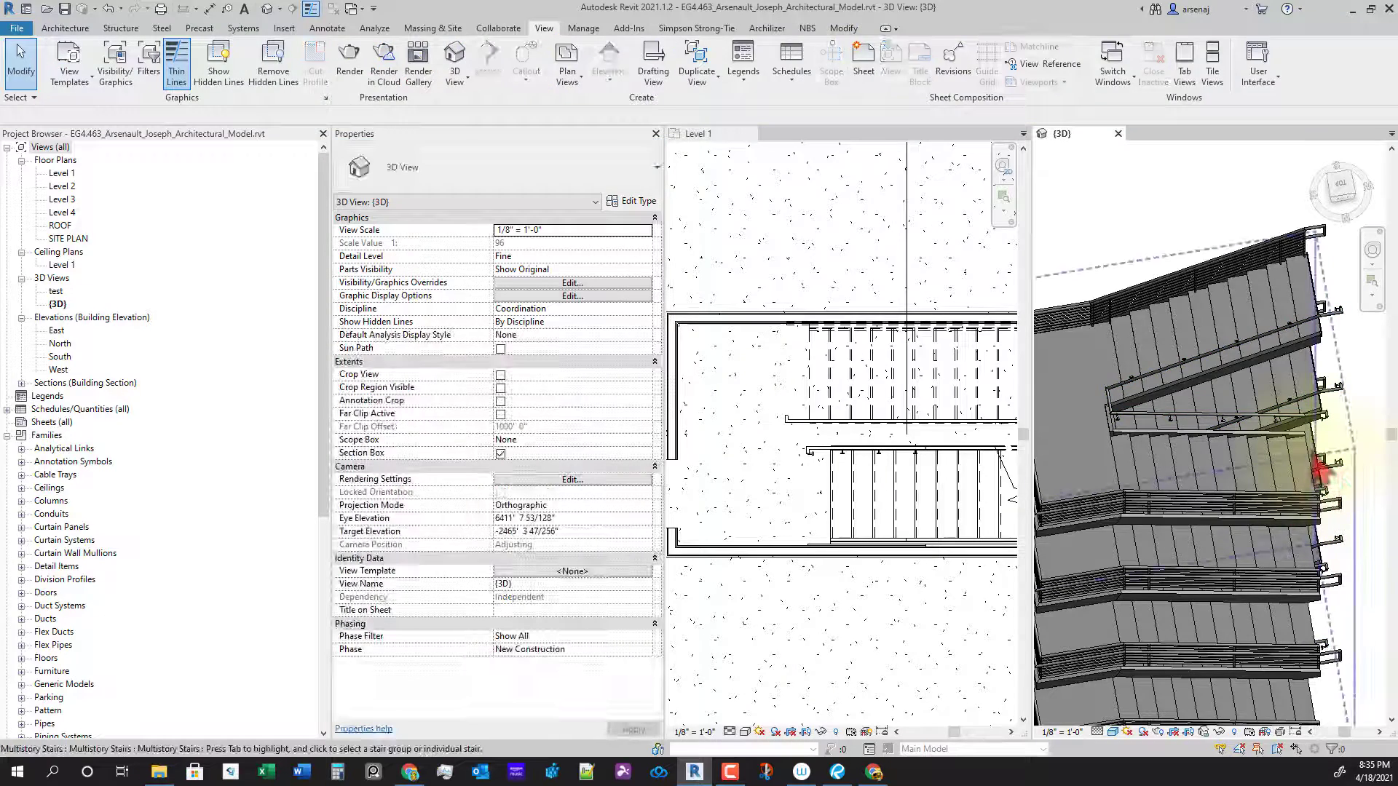
pyautogui.click(1320, 466)
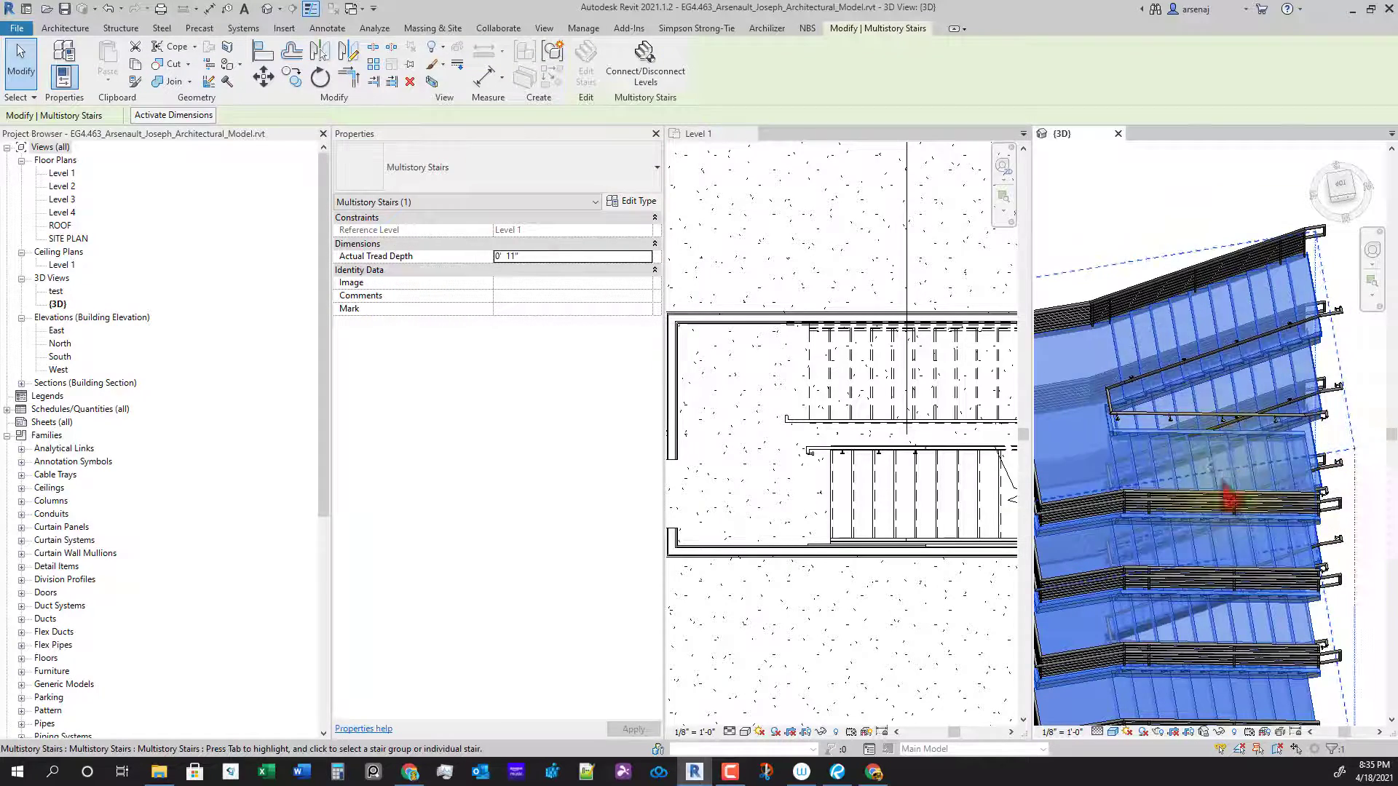
pyautogui.scroll(-1, 1227, 482)
pyautogui.scroll(3, 1209, 482)
pyautogui.press('Escape')
pyautogui.click(1187, 422)
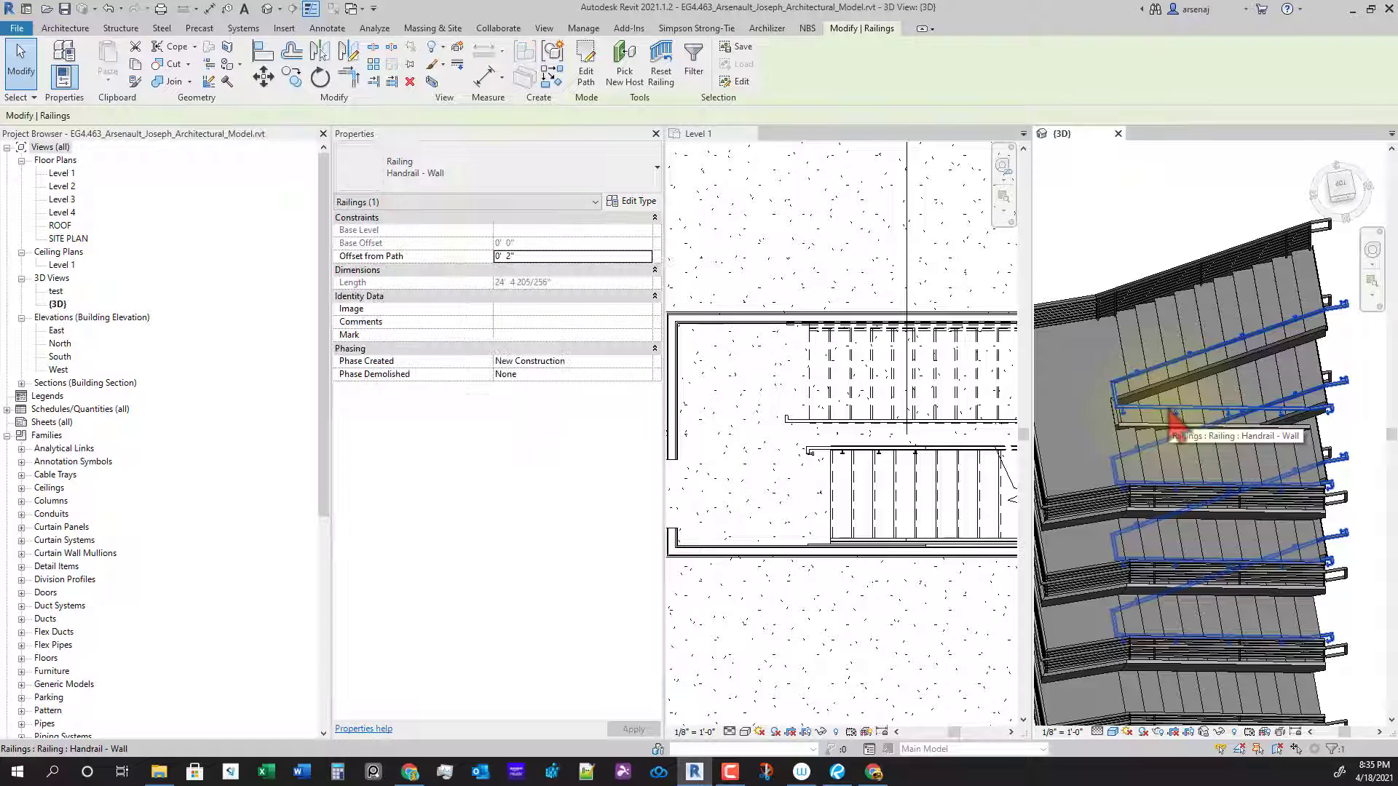
pyautogui.click(531, 184)
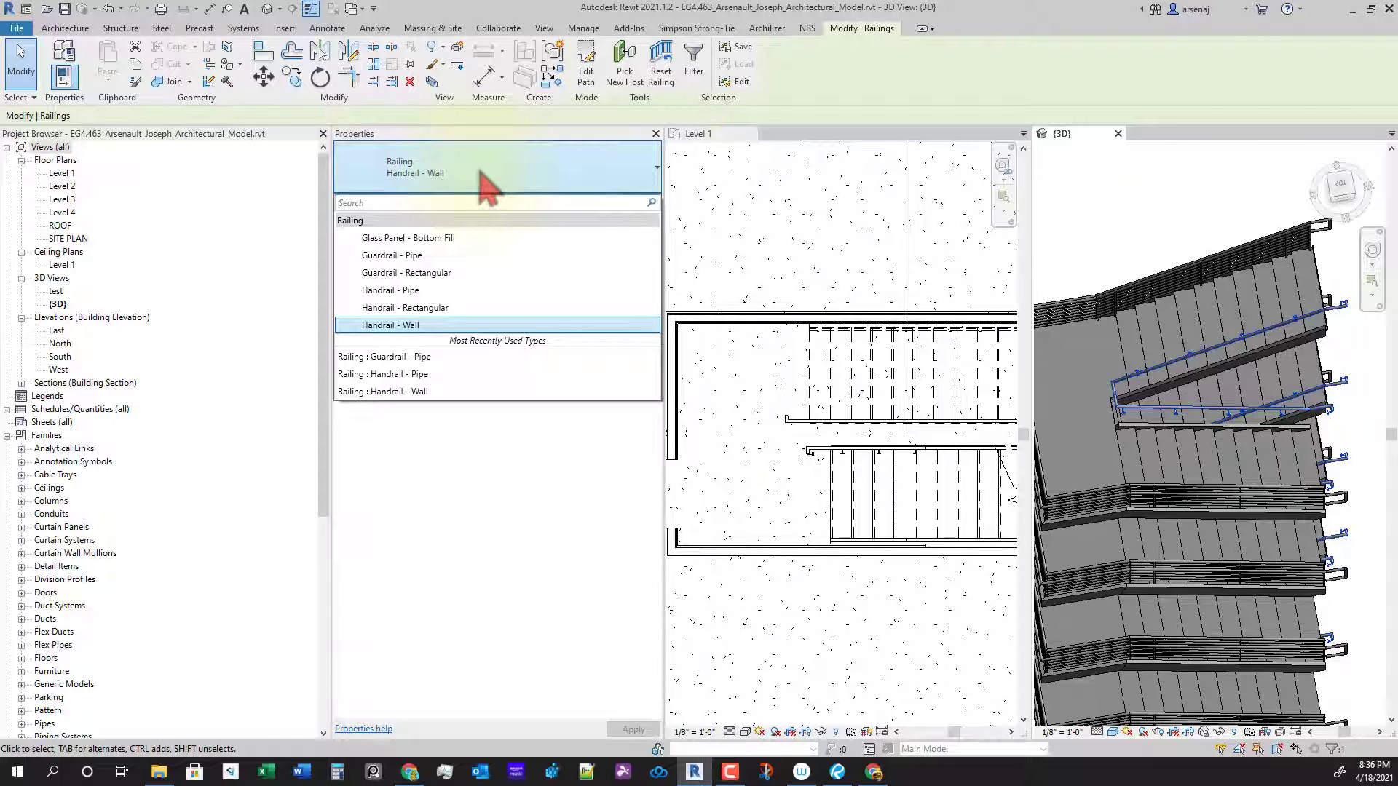
pyautogui.click(441, 256)
# Step: Examine how the inner pipe guardrail wraps around the landing between the stair runs, and select that railing
pyautogui.scroll(10, 1140, 510)
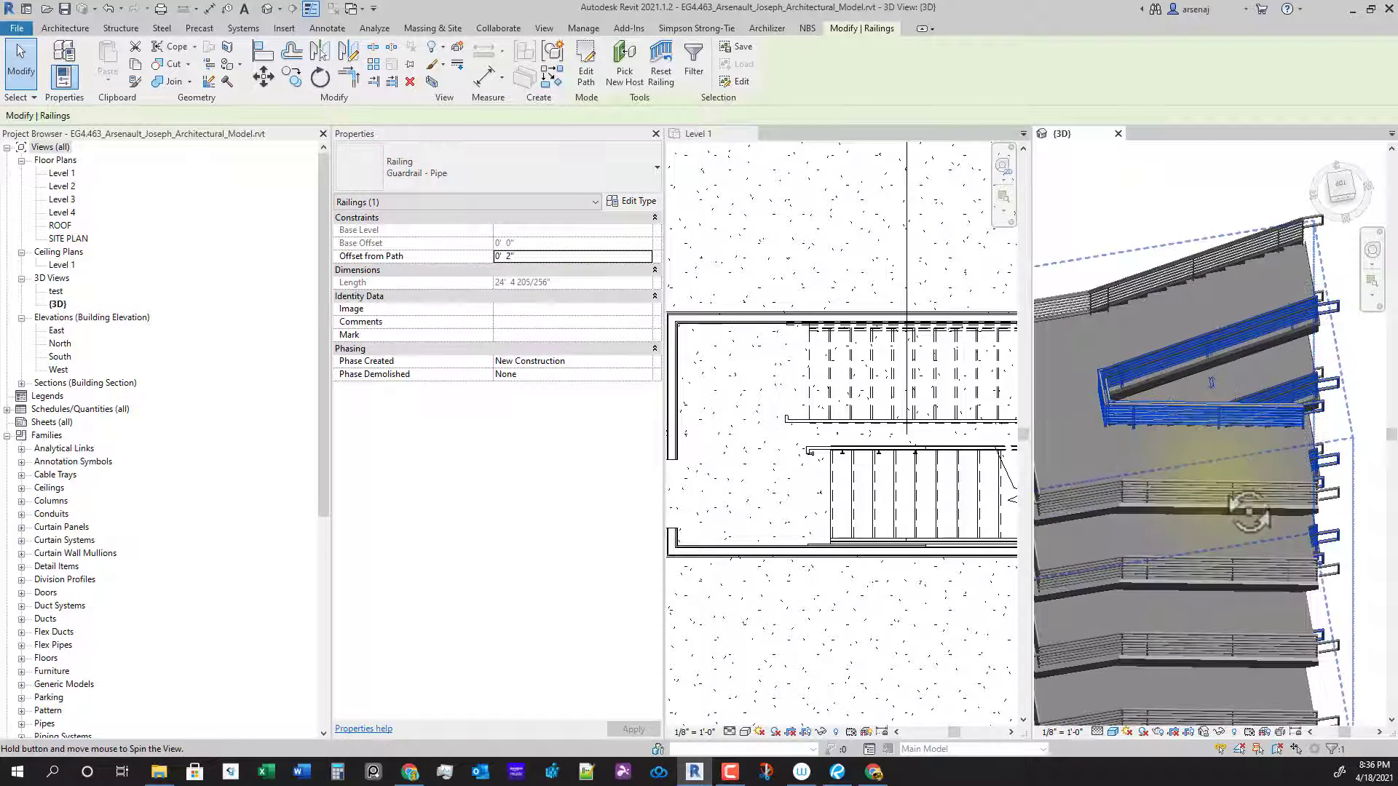
pyautogui.press('Escape')
pyautogui.scroll(-8, 1122, 583)
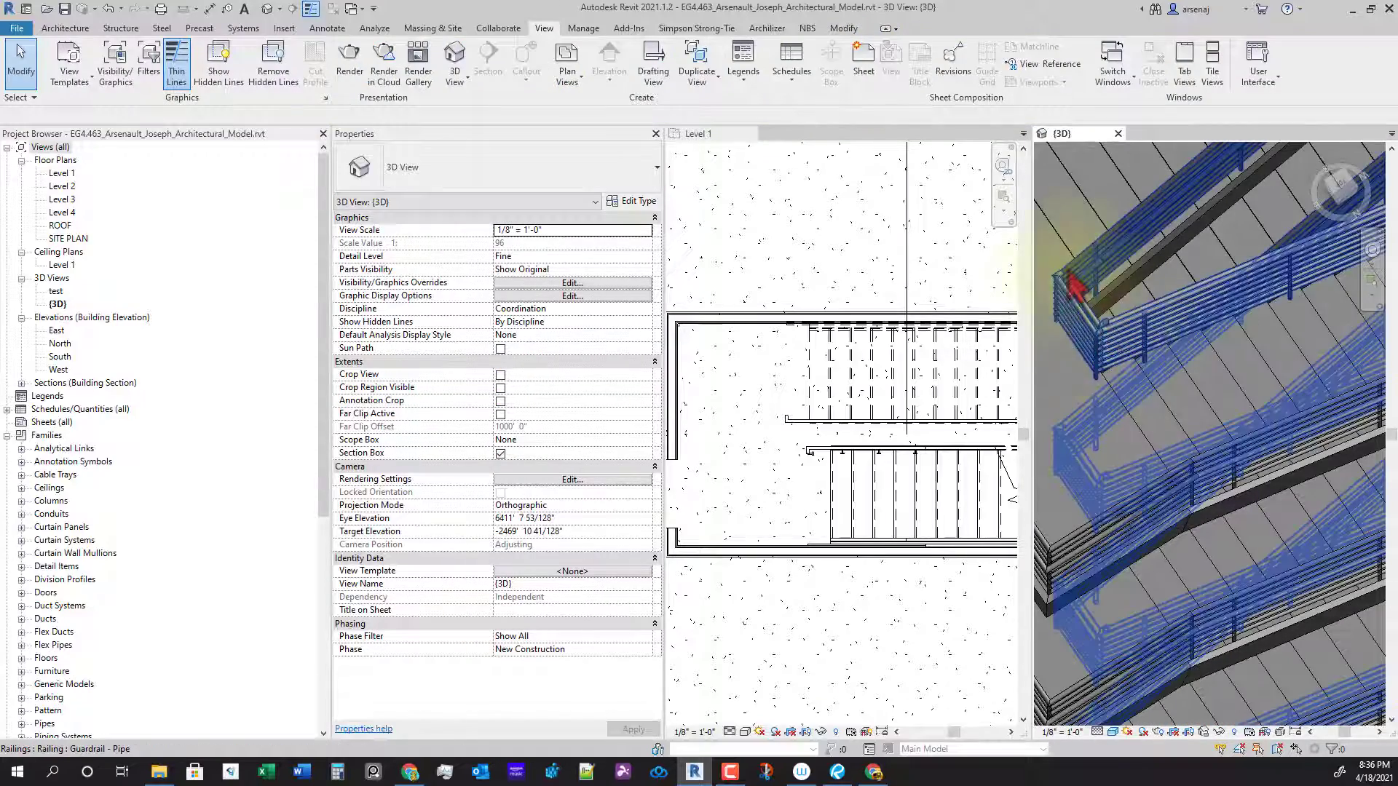
pyautogui.scroll(-4, 1181, 342)
pyautogui.scroll(6, 1181, 345)
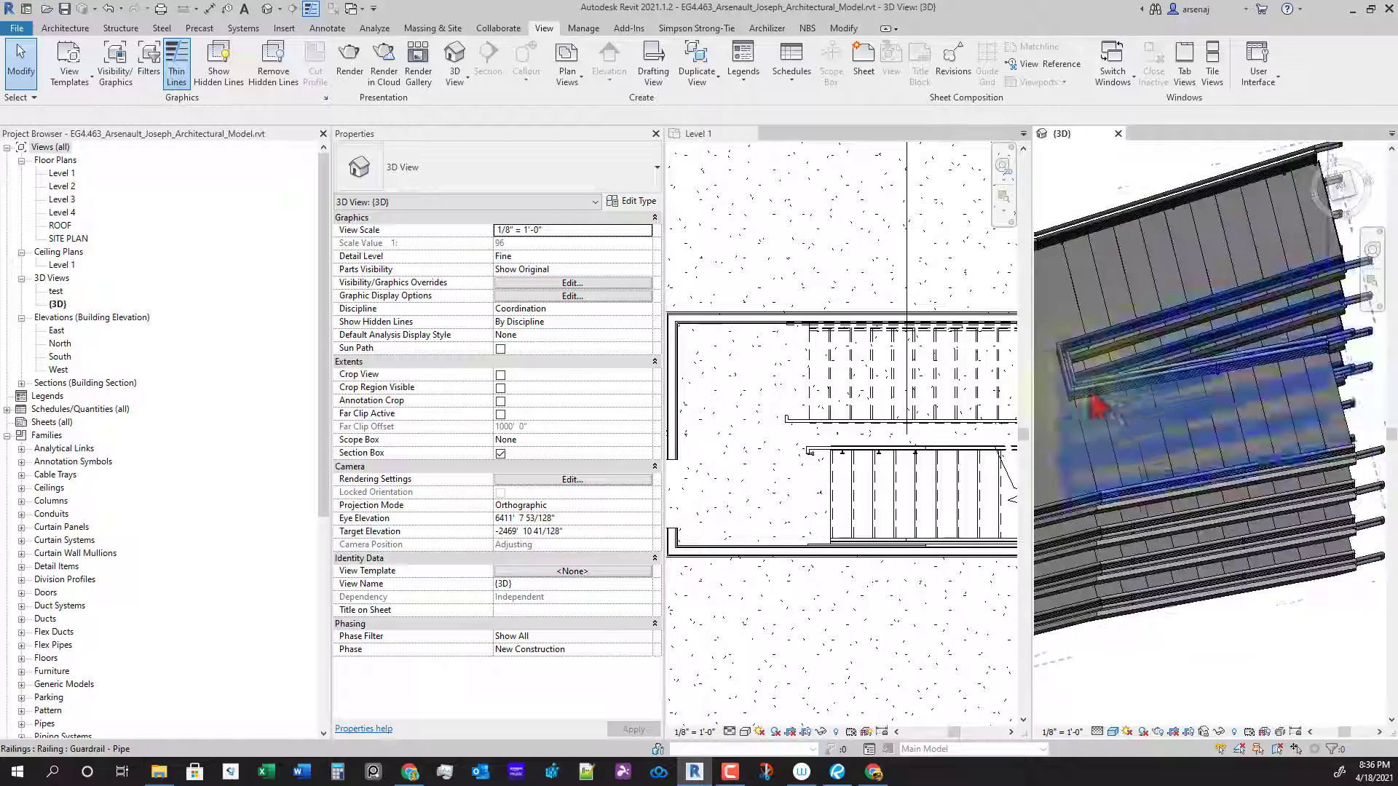
pyautogui.scroll(5, 1077, 386)
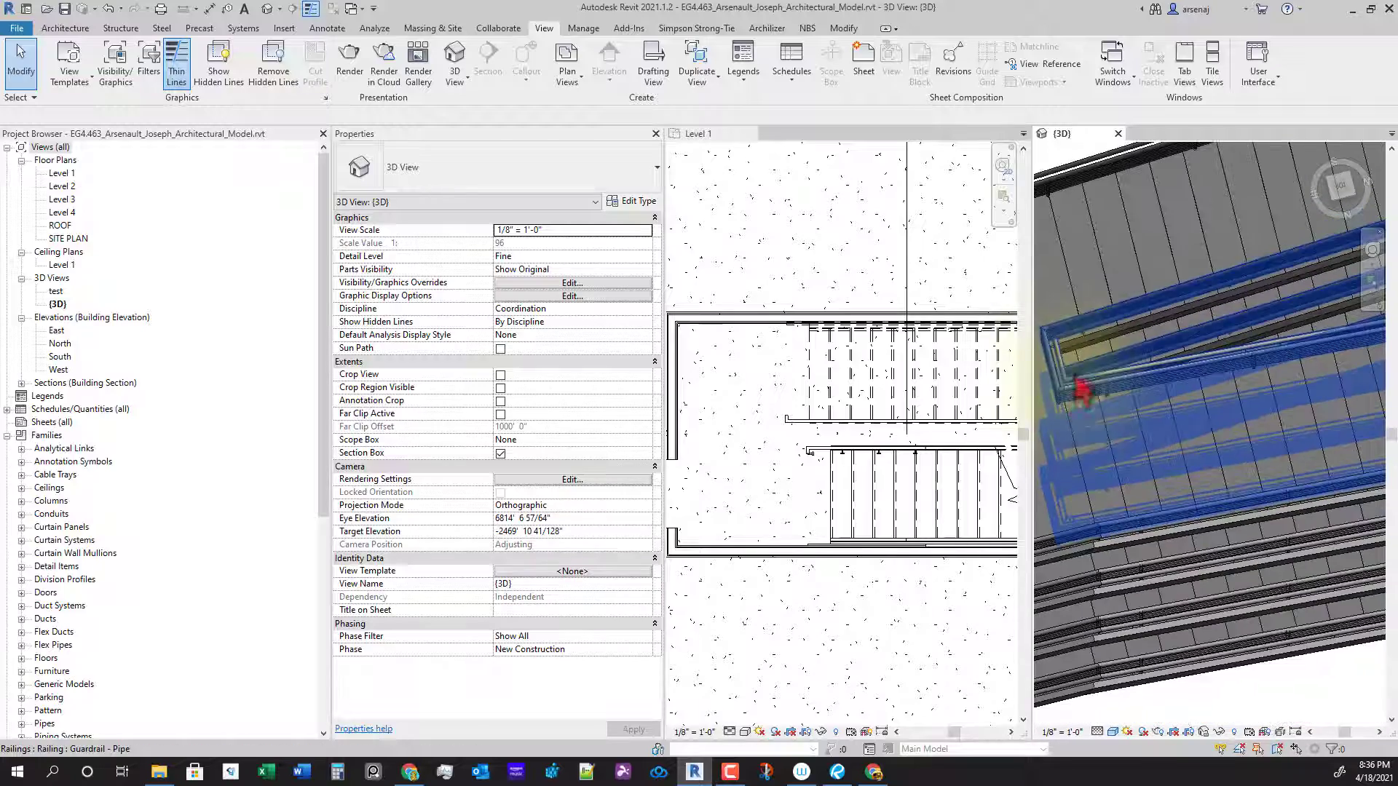
pyautogui.scroll(4, 1119, 422)
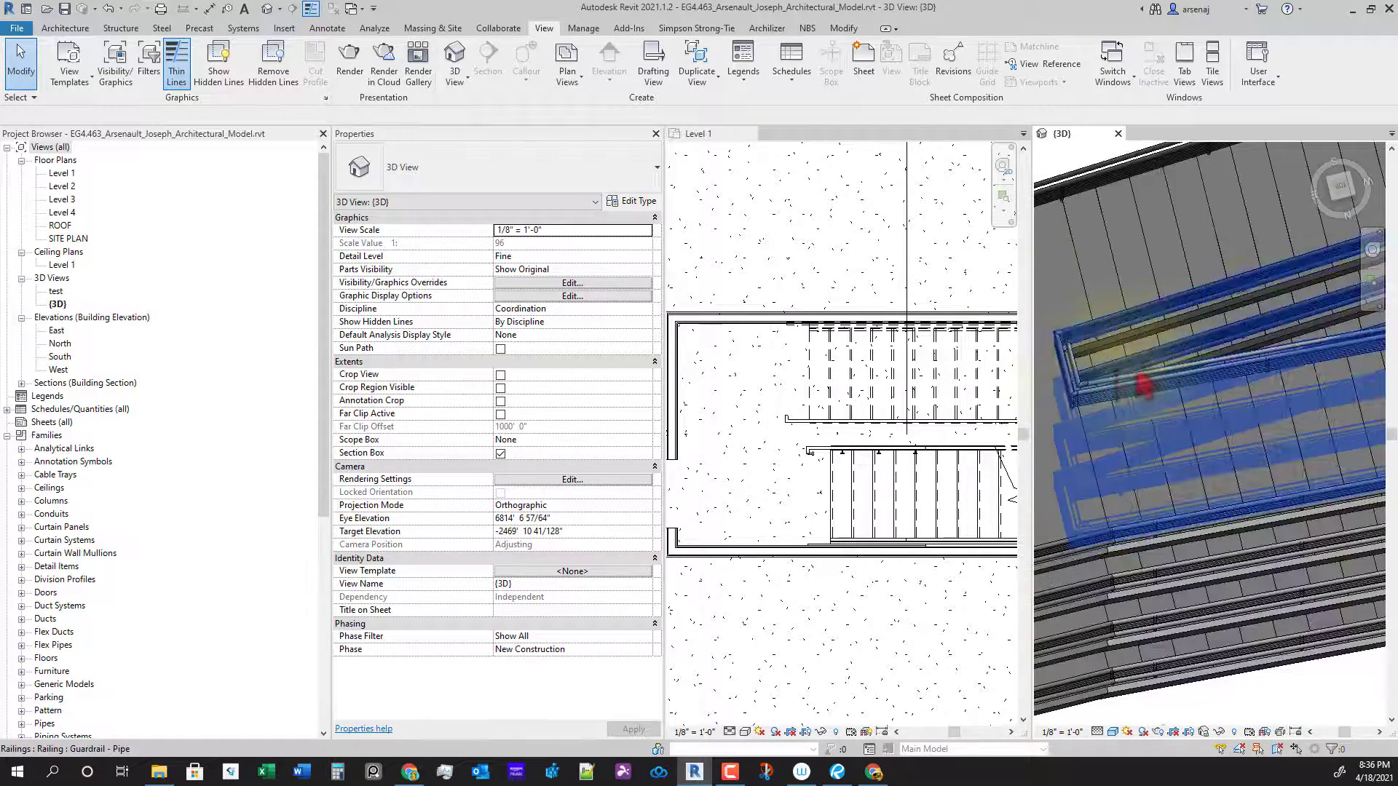
pyautogui.scroll(4, 1114, 379)
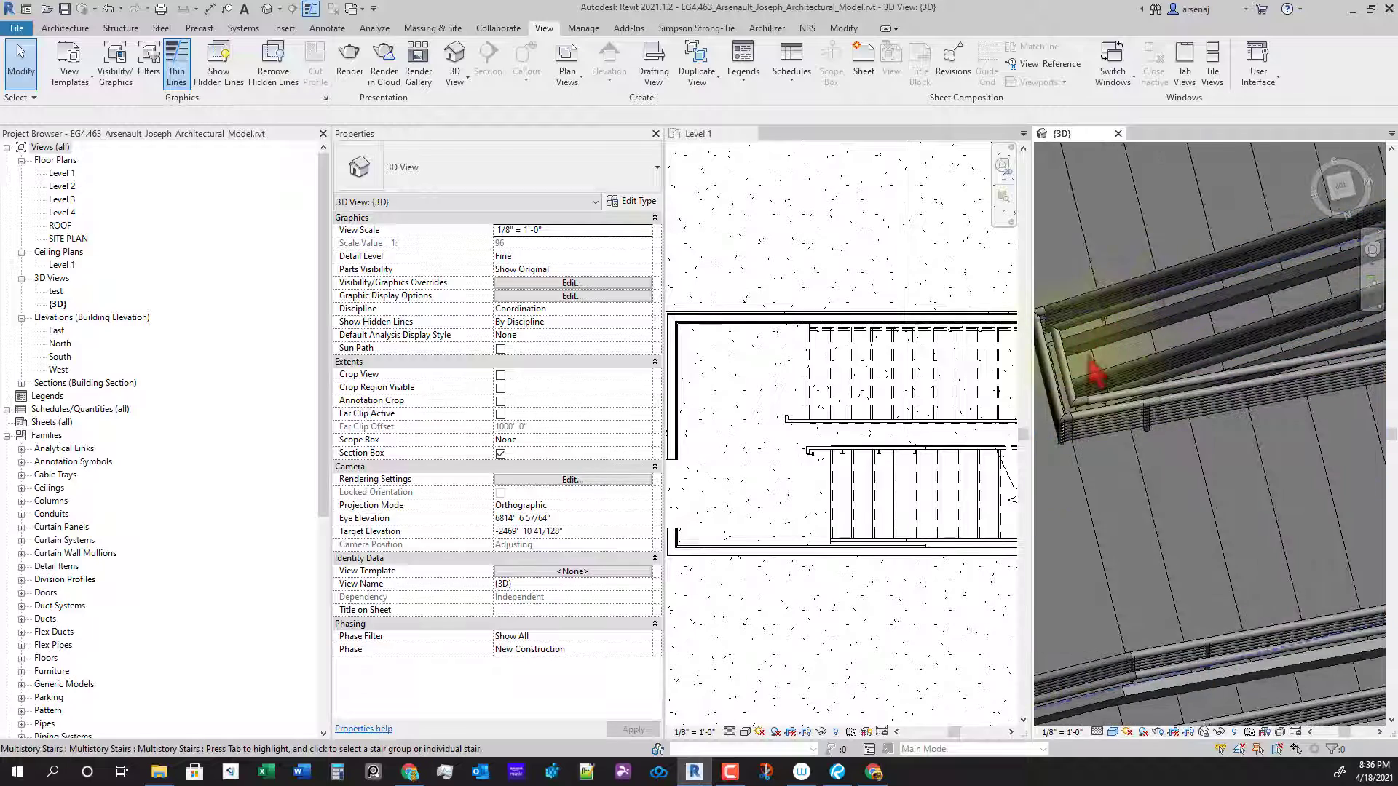
pyautogui.scroll(-2, 1165, 437)
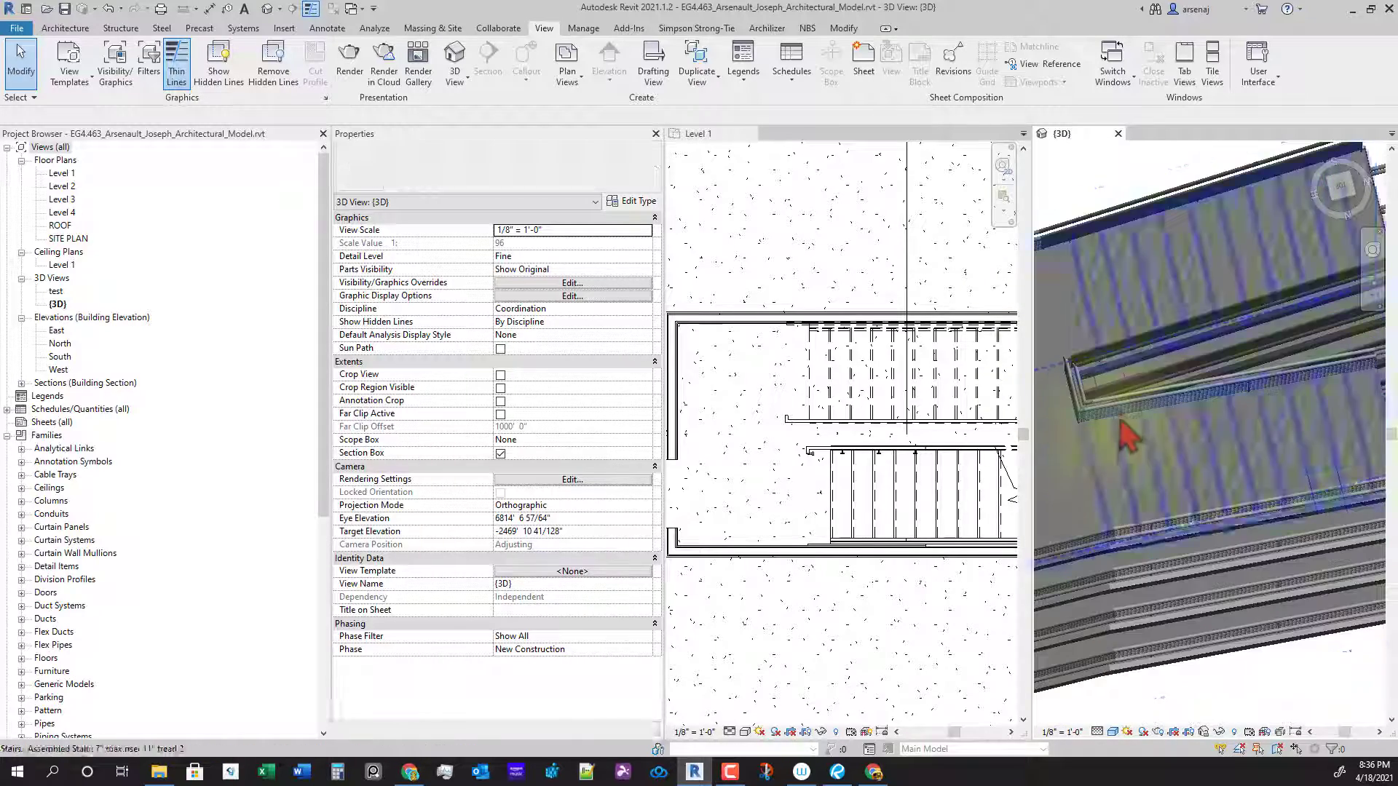
pyautogui.click(1144, 408)
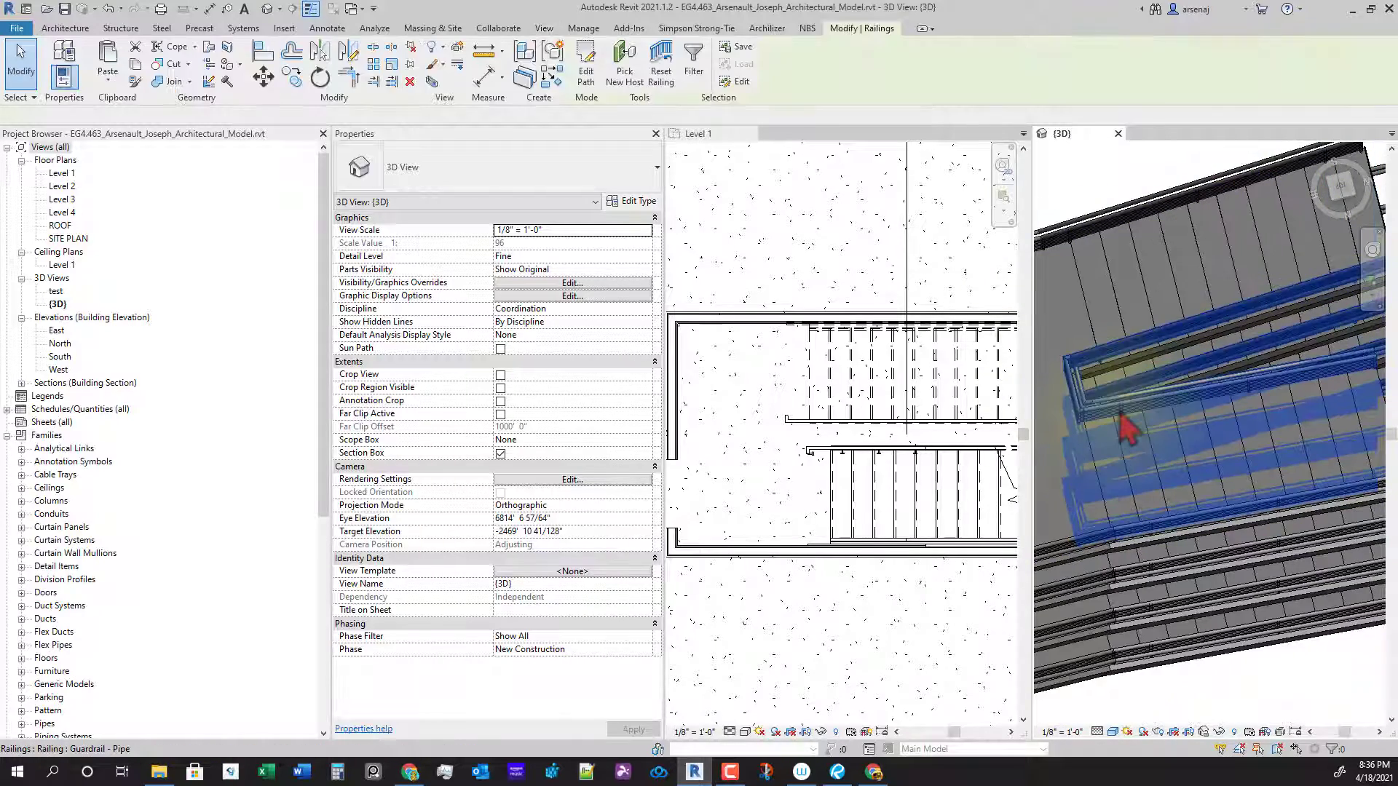
# Step: Set the Handrail 1 position of the Guardrail - Pipe type to Left
pyautogui.click(631, 203)
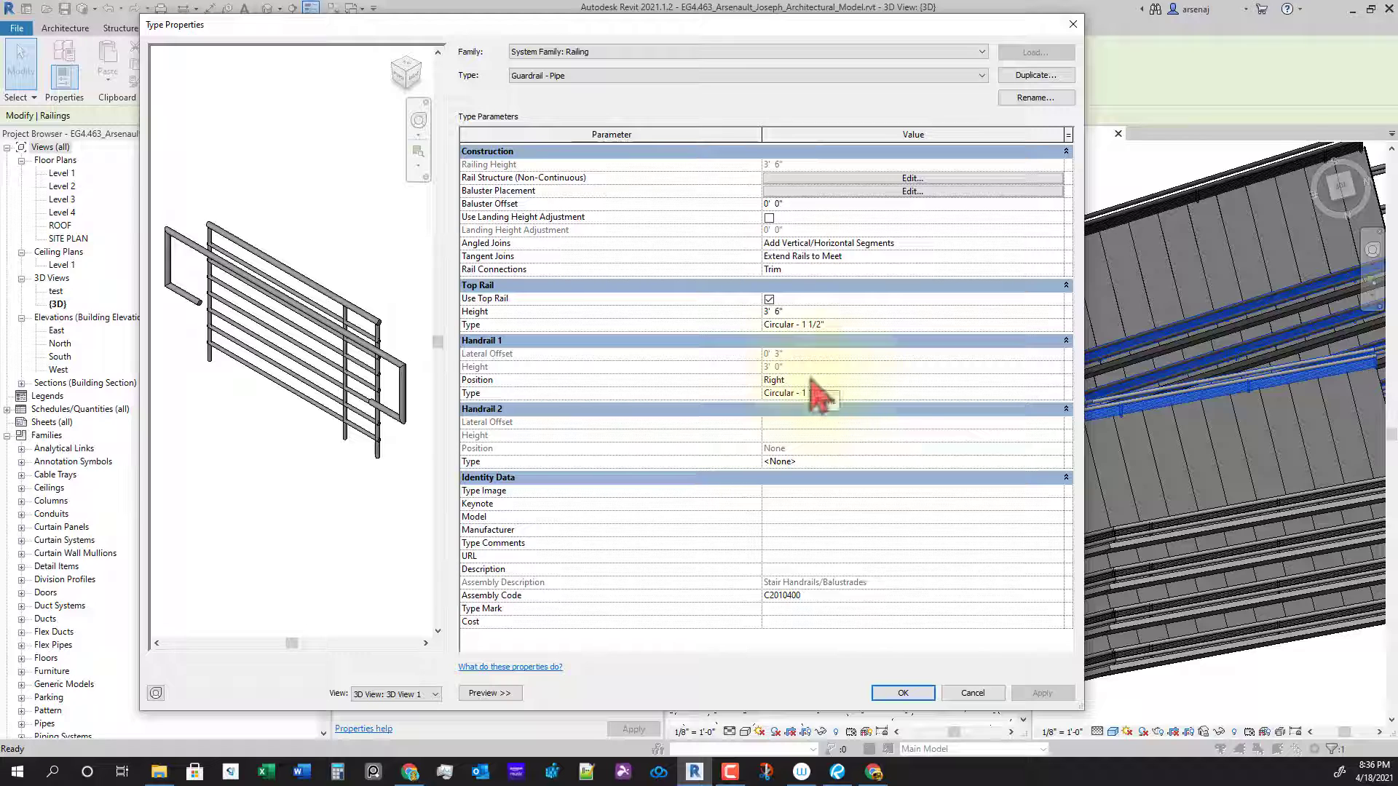
pyautogui.click(1055, 380)
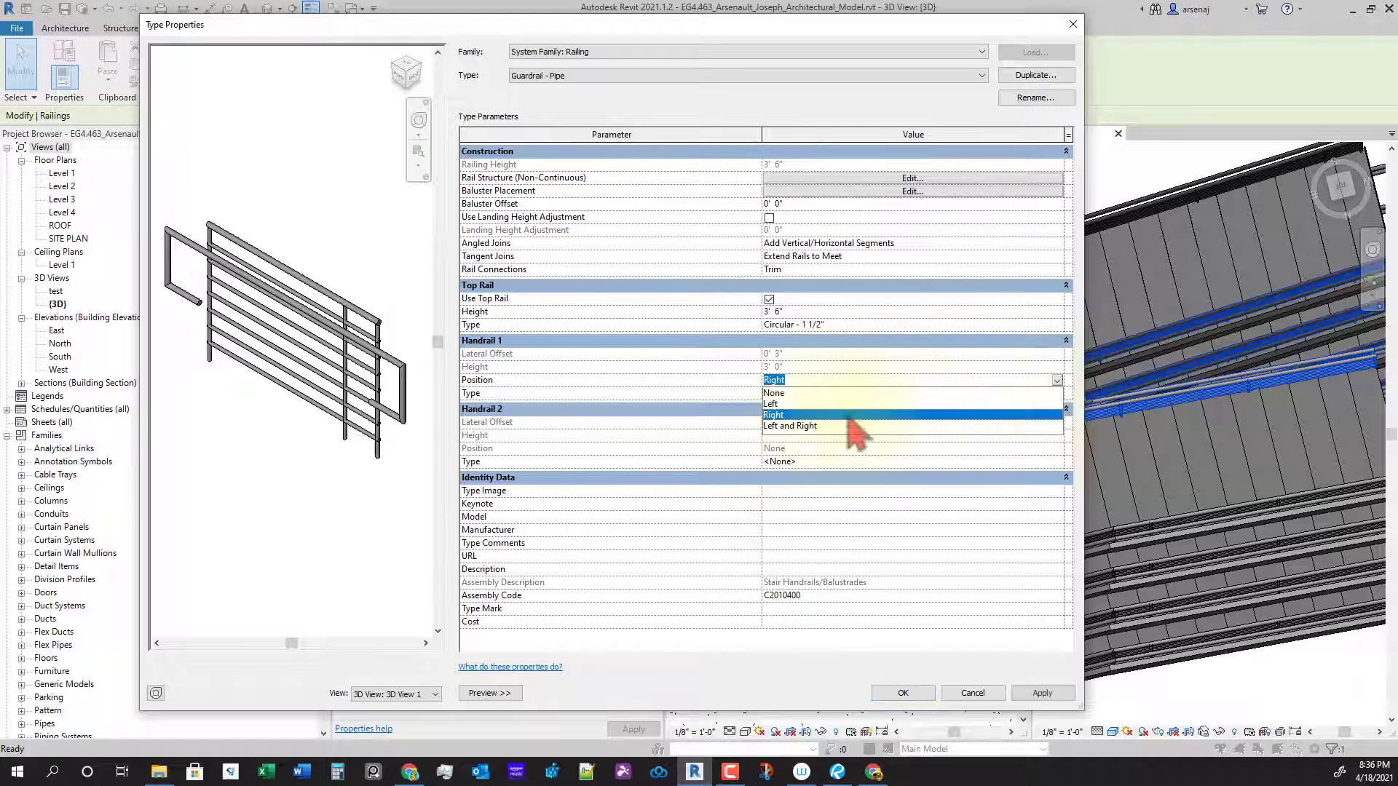
pyautogui.click(790, 405)
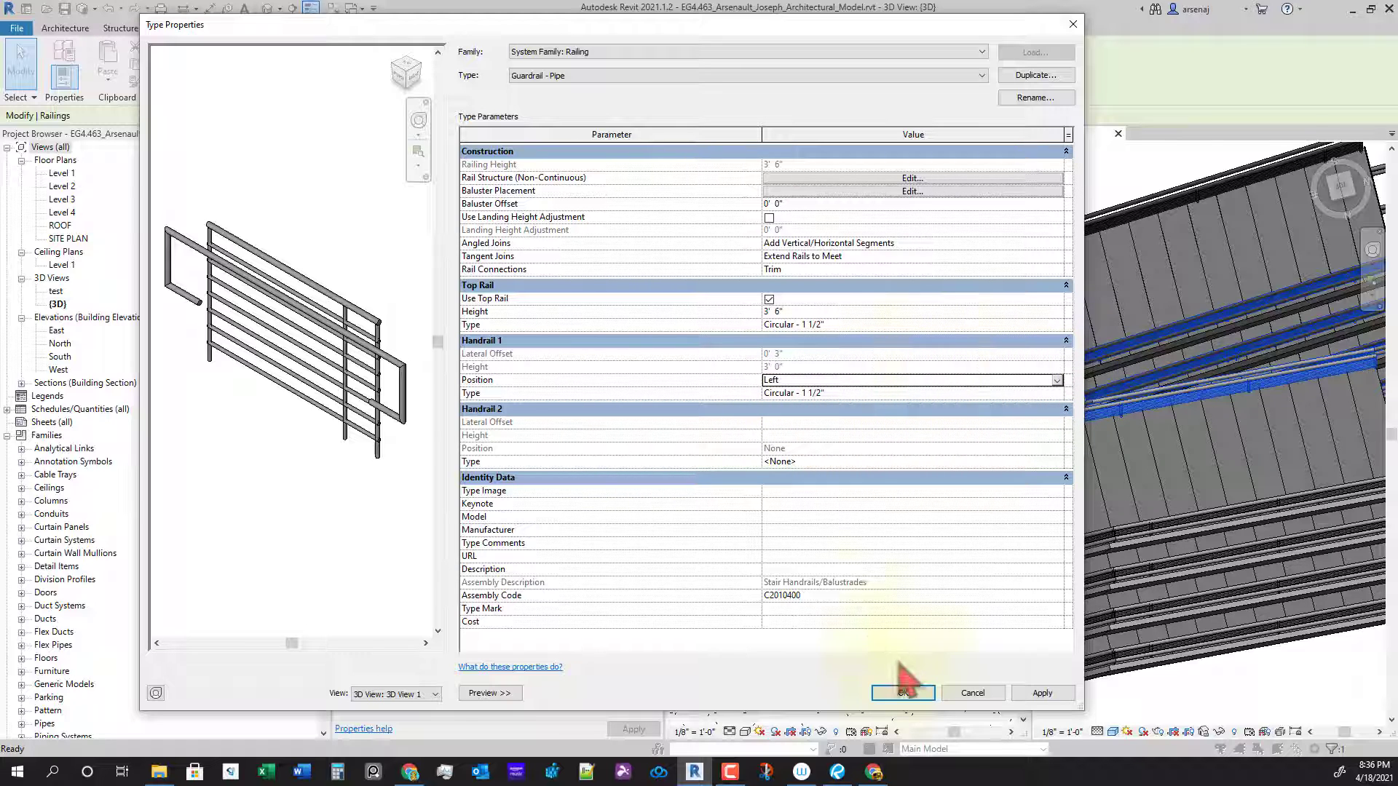
pyautogui.click(902, 695)
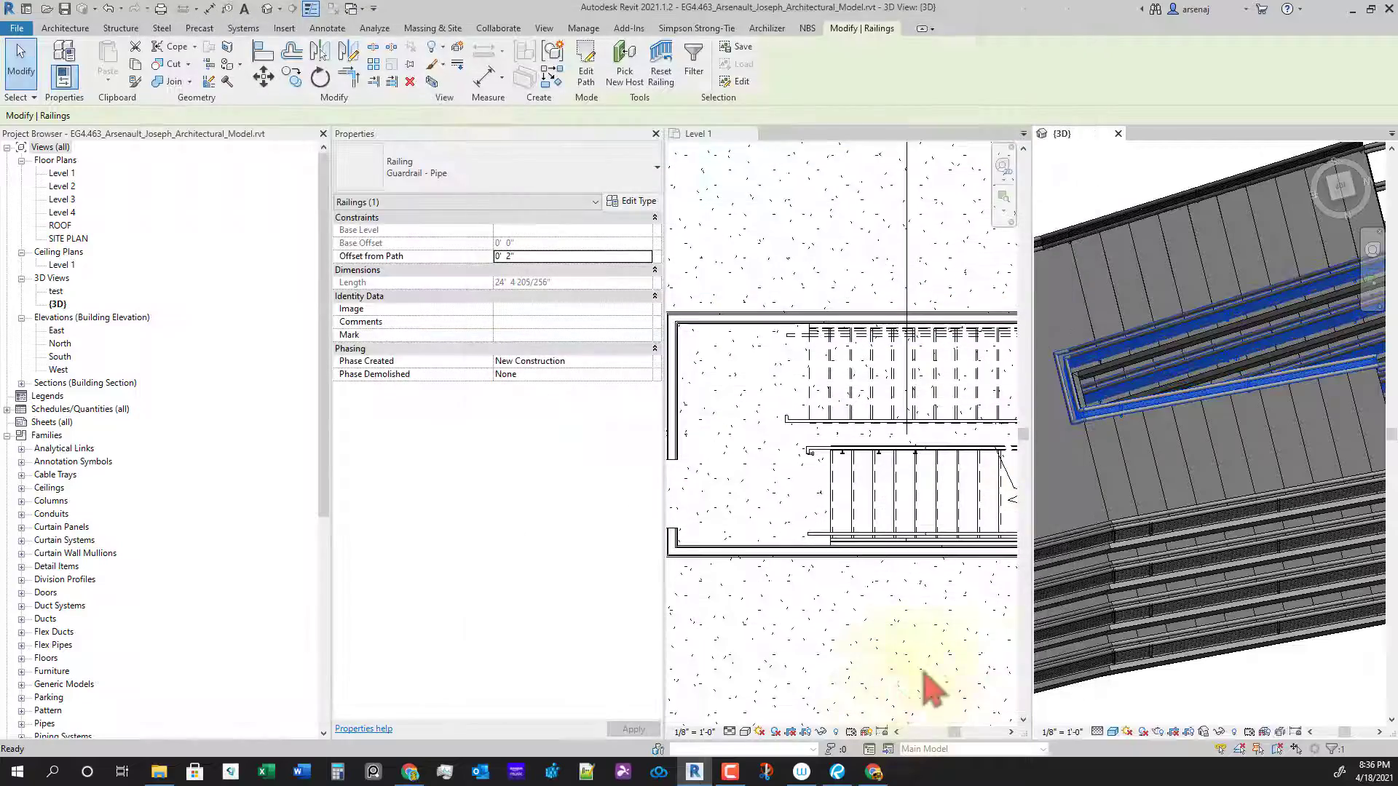
# Step: Examine the pipe guardrails around the stair landings from several angles and select the outer railing
pyautogui.moveTo(1151, 575); pyautogui.dragTo(1205, 565, button='middle')
pyautogui.scroll(3, 1099, 408)
pyautogui.moveTo(1100, 397); pyautogui.dragTo(1104, 430, button='middle')
pyautogui.press('Escape')
pyautogui.keyDown('shift'); pyautogui.moveTo(1141, 479); pyautogui.dragTo(1212, 397, button='middle'); pyautogui.keyUp('shift')
pyautogui.click(1145, 291)
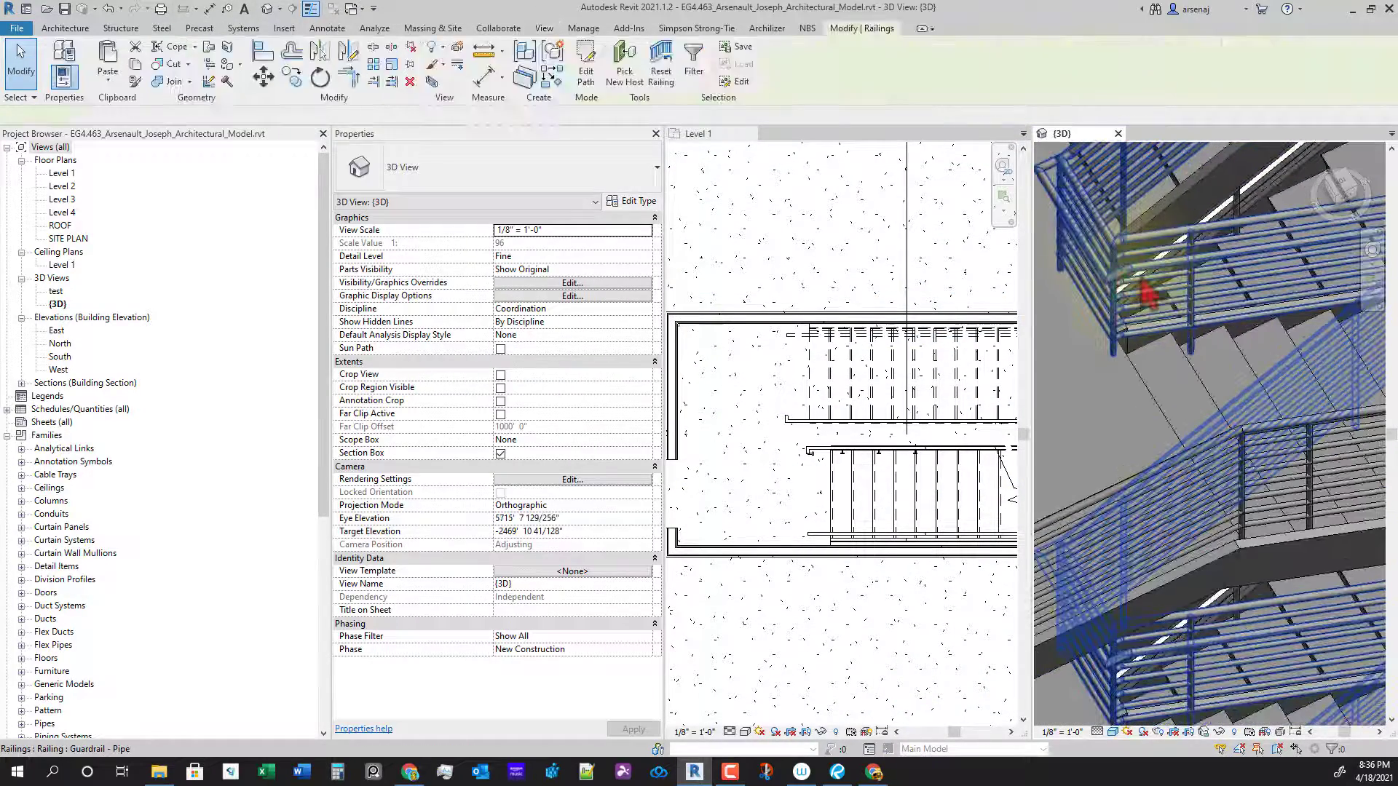
pyautogui.keyDown('shift'); pyautogui.moveTo(1147, 291); pyautogui.dragTo(1254, 404, button='middle'); pyautogui.keyUp('shift')
pyautogui.moveTo(1100, 282); pyautogui.dragTo(1123, 326, button='middle')
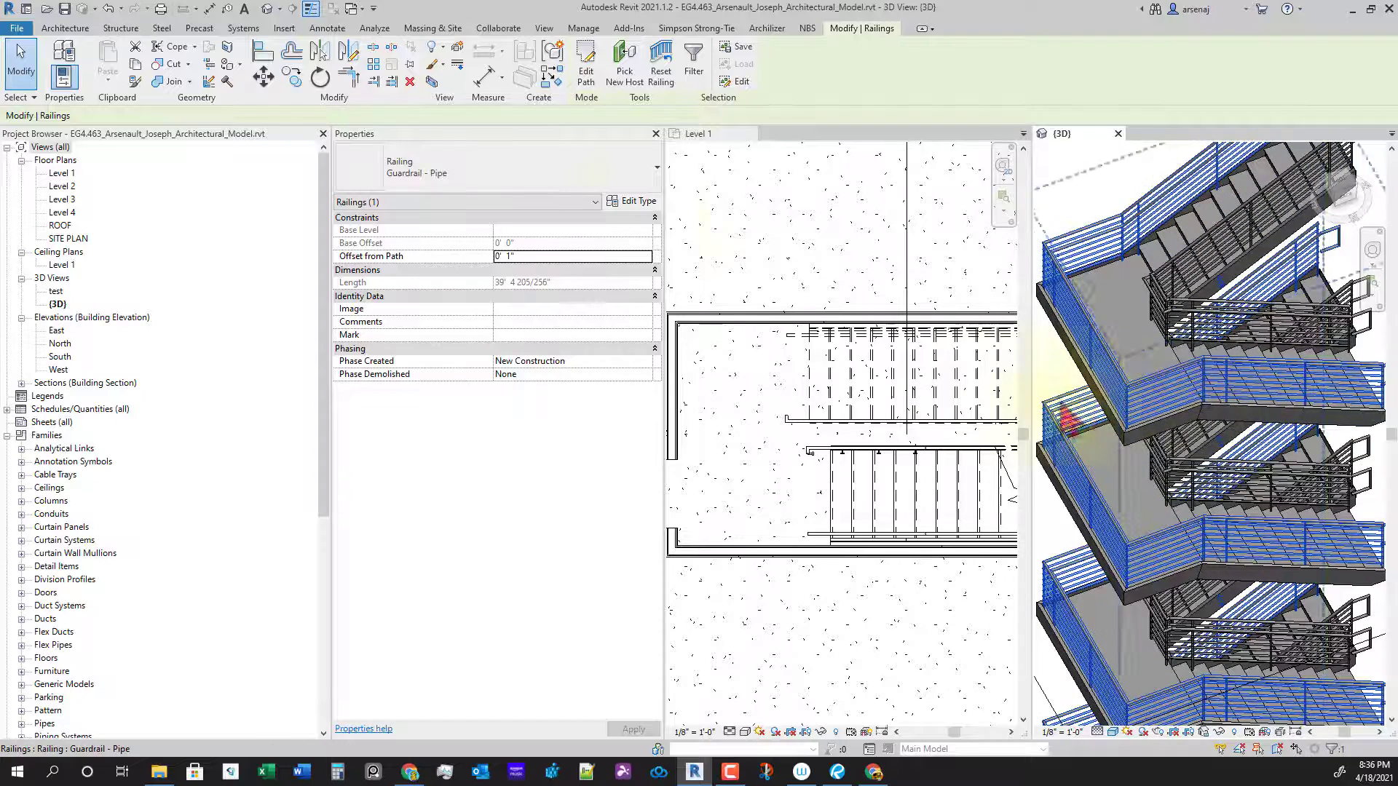
# Step: Change the outer railing of the multistory stairs to the Handrail - Wall type
pyautogui.click(593, 179)
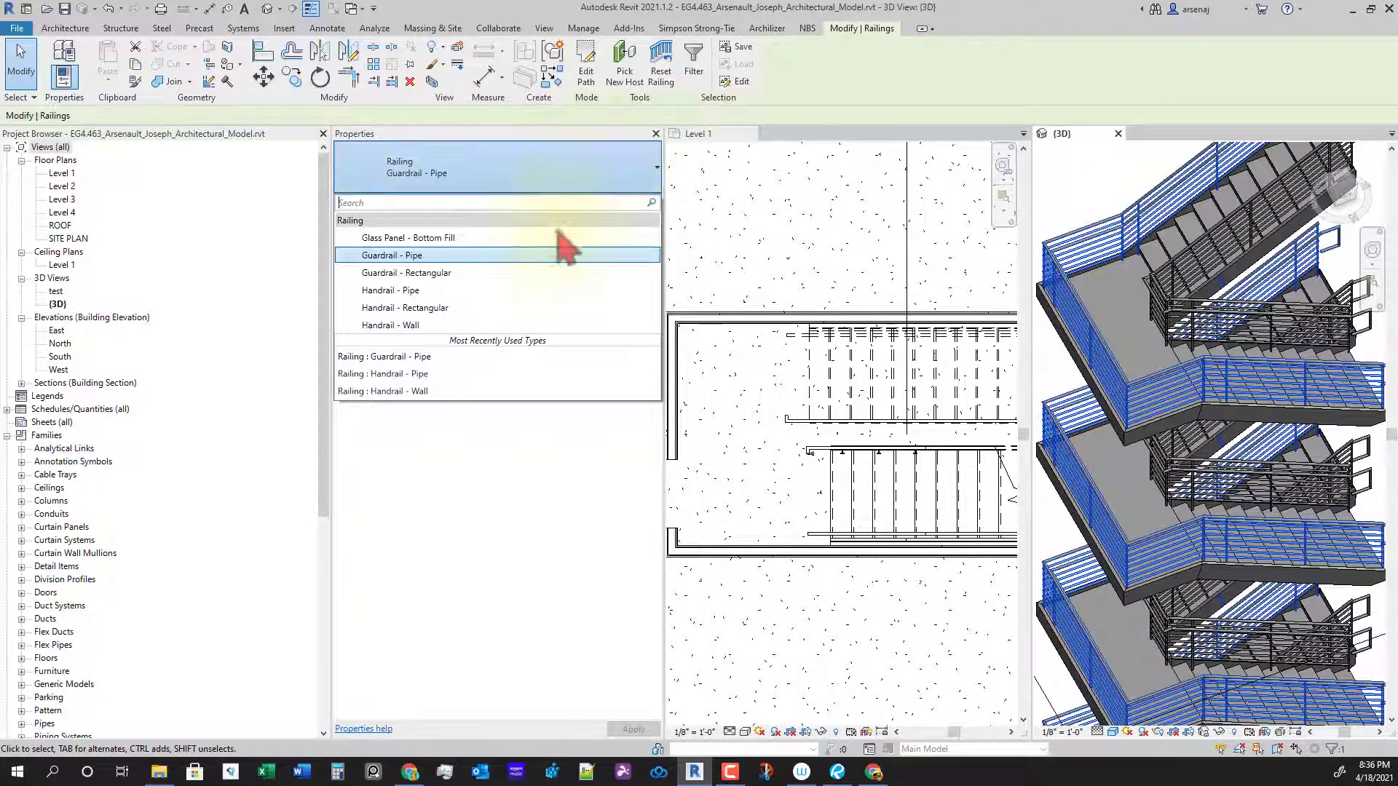
pyautogui.click(507, 191)
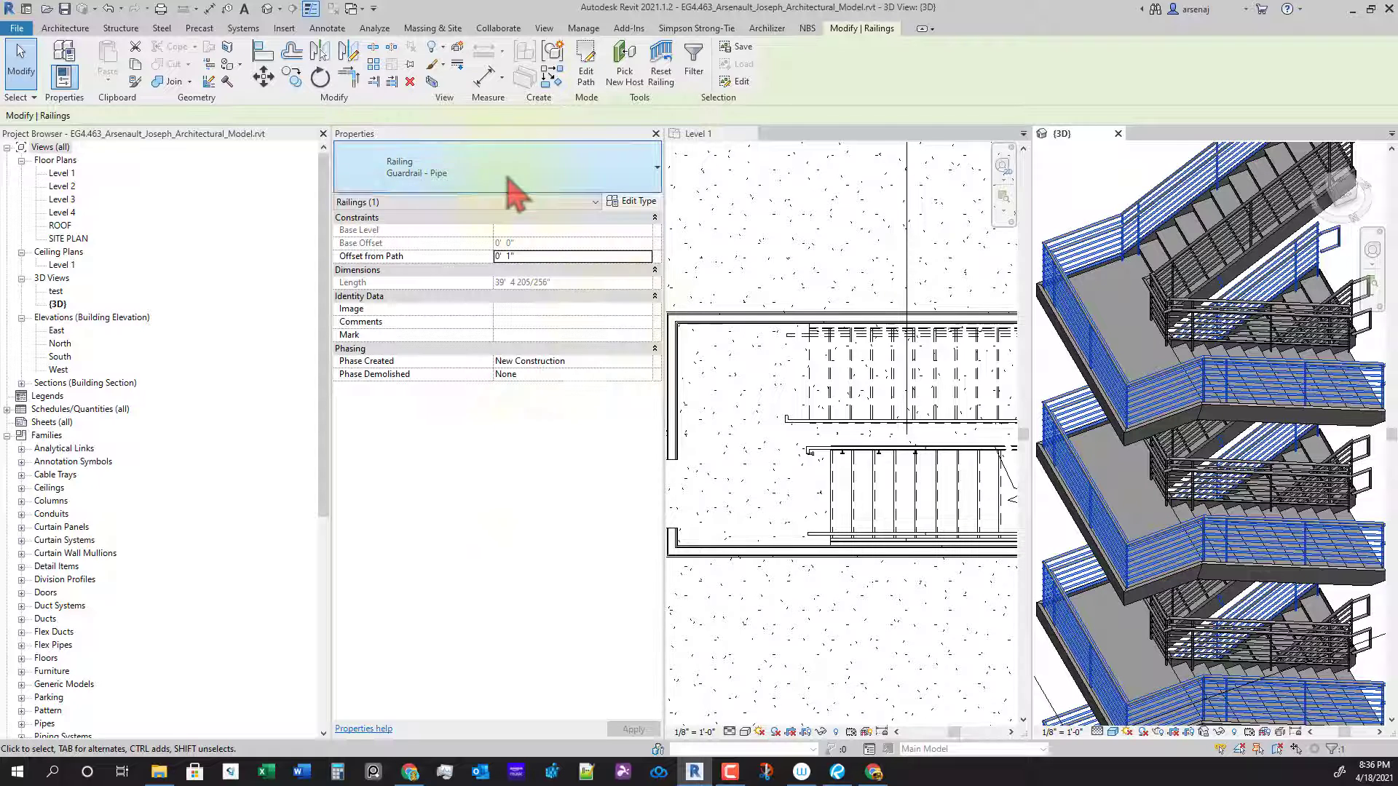
pyautogui.click(503, 191)
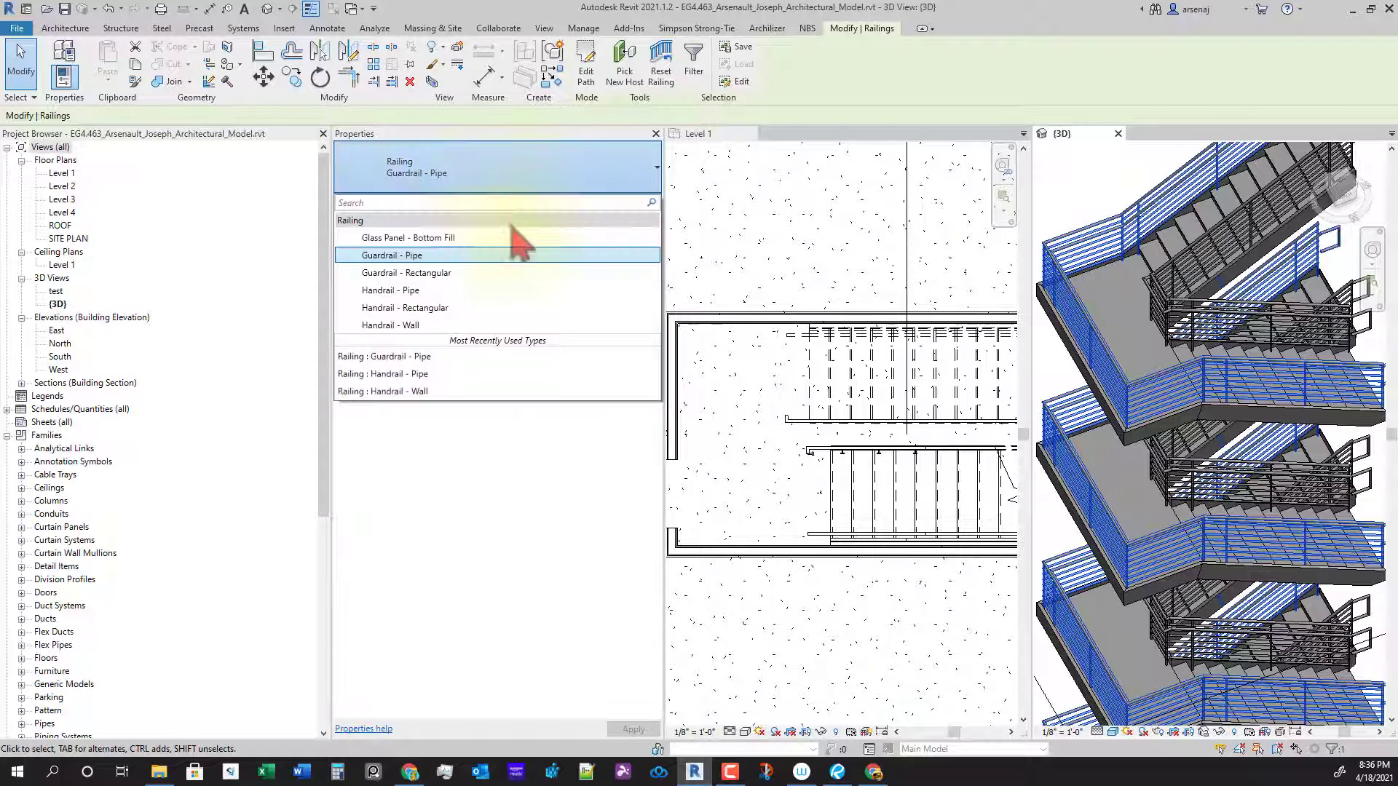
pyautogui.click(446, 326)
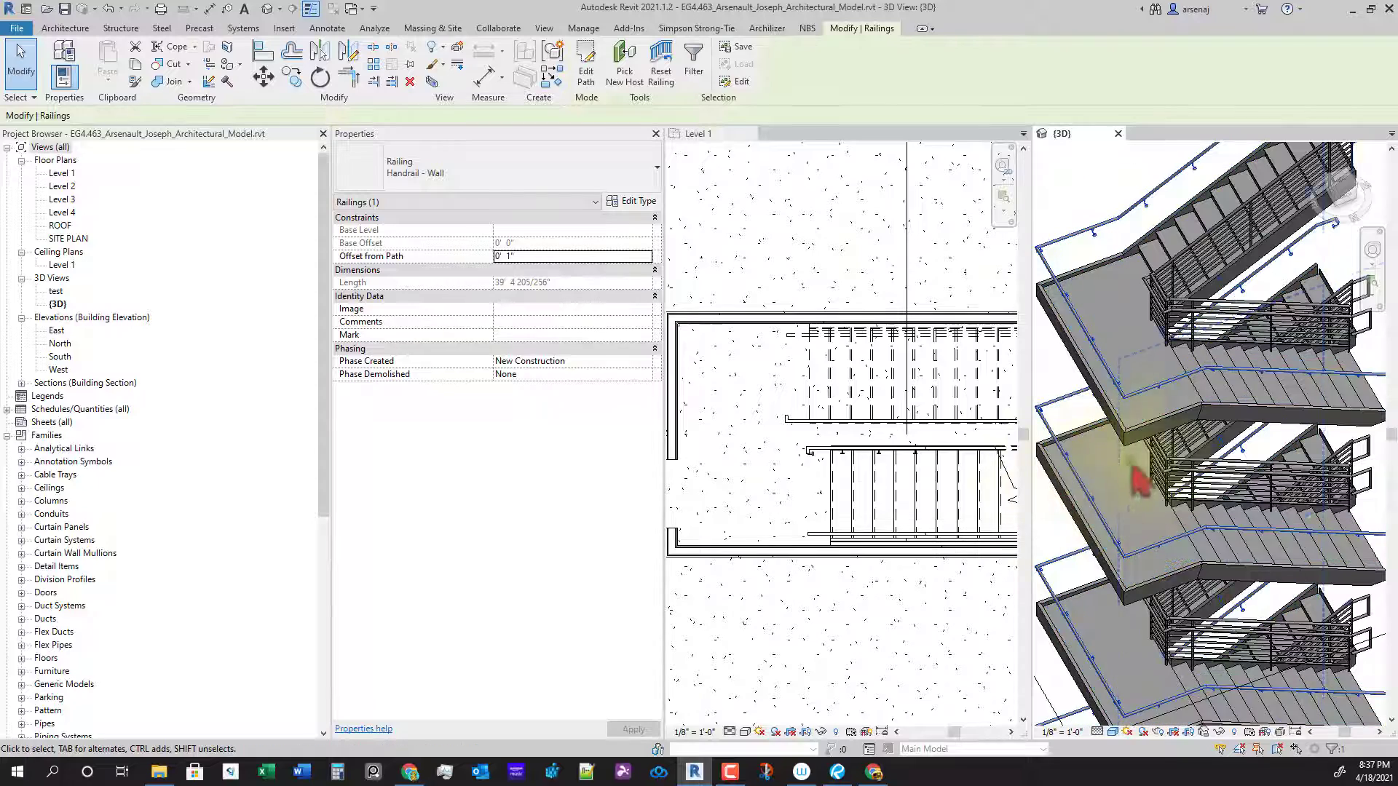
# Step: Examine in the Level 1 plan which side the outer handrail's brackets face relative to the stairwell walls
pyautogui.scroll(1, 872, 523)
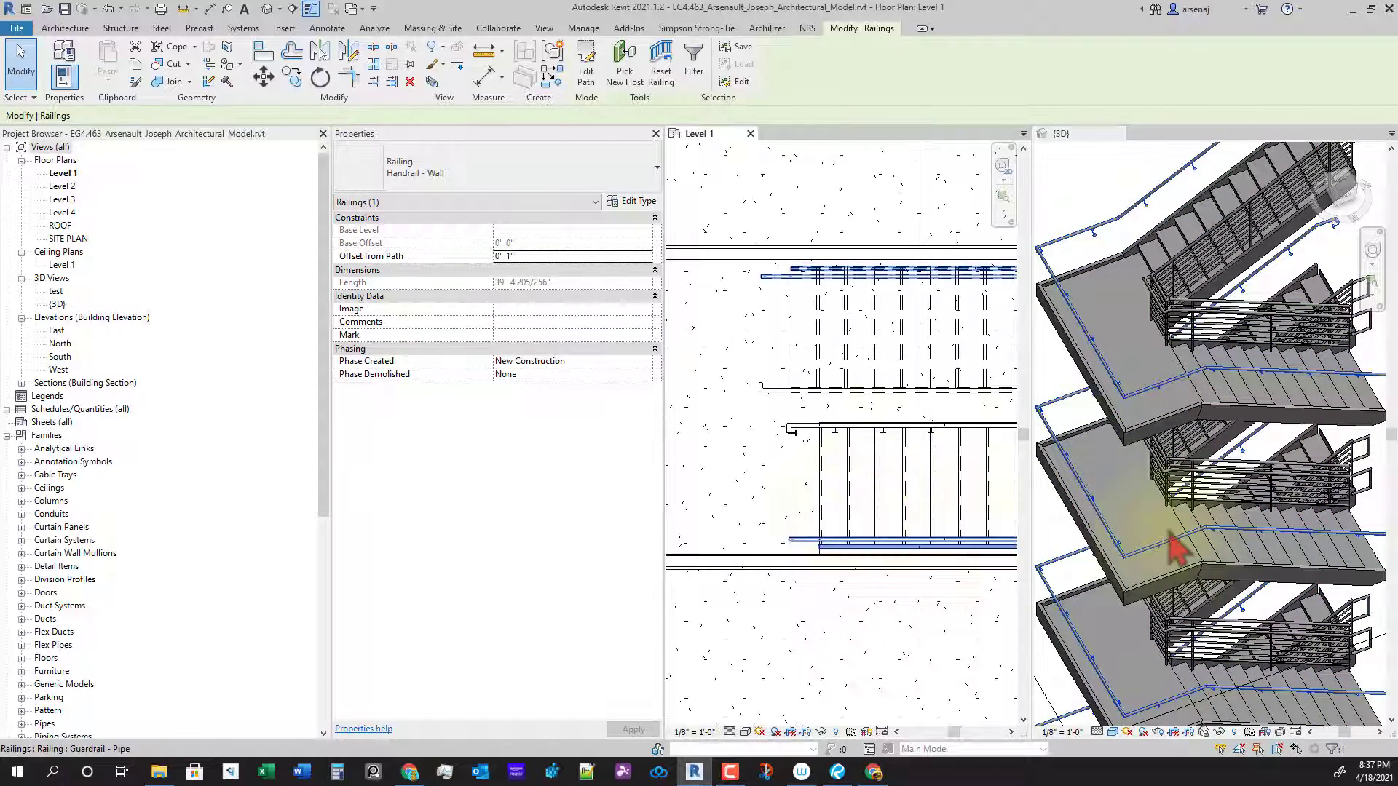
pyautogui.scroll(-4, 728, 181)
pyautogui.moveTo(857, 635); pyautogui.dragTo(844, 559, button='middle')
pyautogui.scroll(-5, 824, 567)
pyautogui.scroll(3, 825, 386)
pyautogui.scroll(2, 830, 469)
pyautogui.scroll(2, 768, 468)
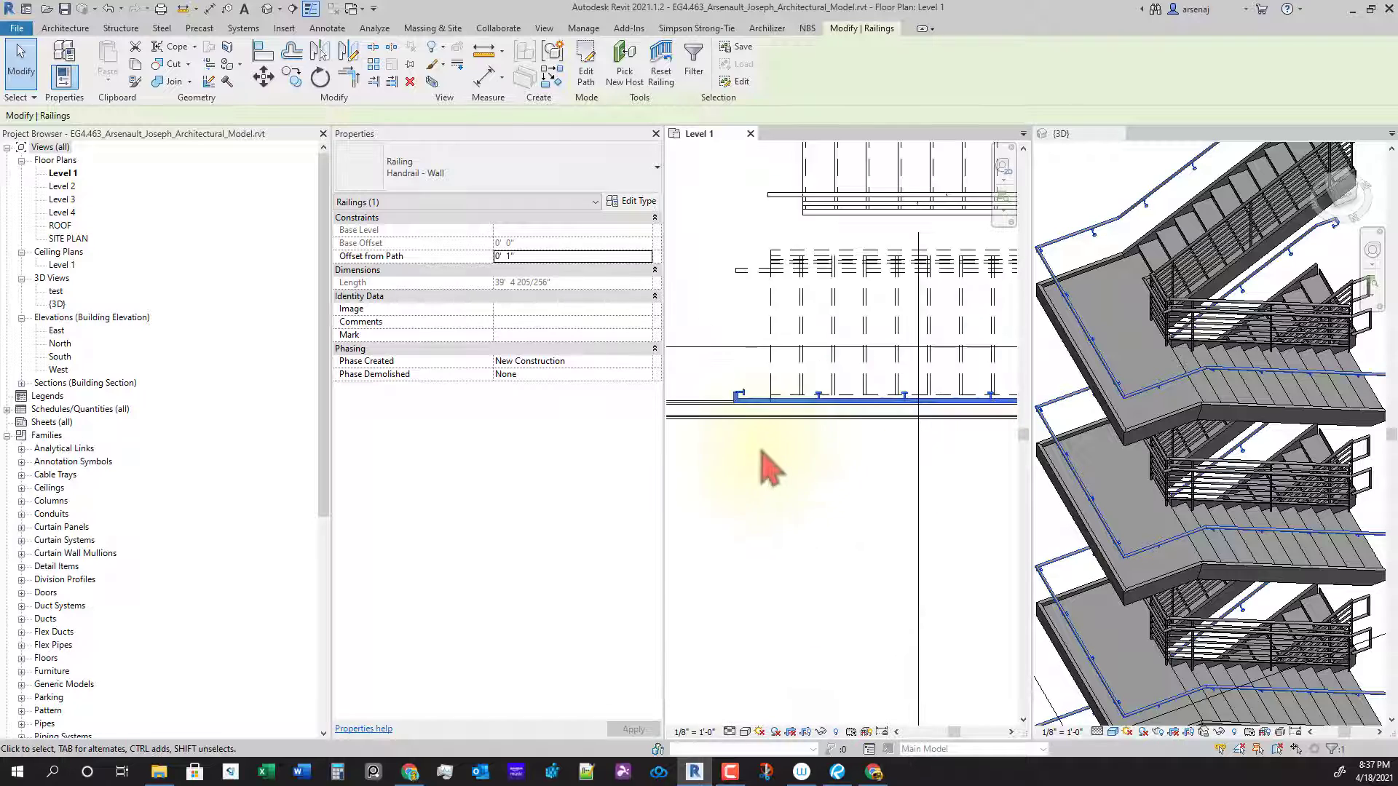
pyautogui.scroll(2, 796, 505)
pyautogui.moveTo(796, 505); pyautogui.dragTo(865, 515, button='middle')
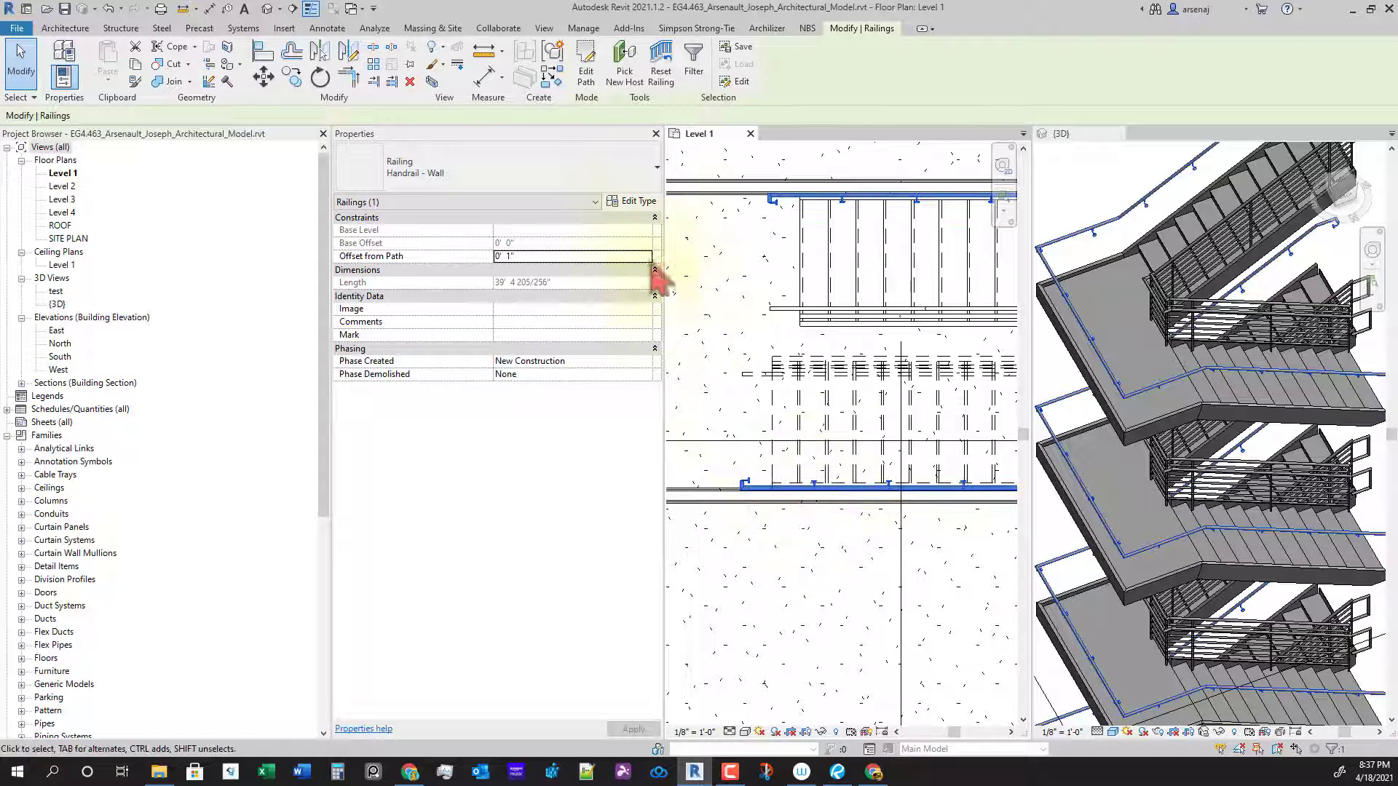
# Step: Set the Handrail 2 position of the Handrail - Wall type to Left
pyautogui.click(633, 204)
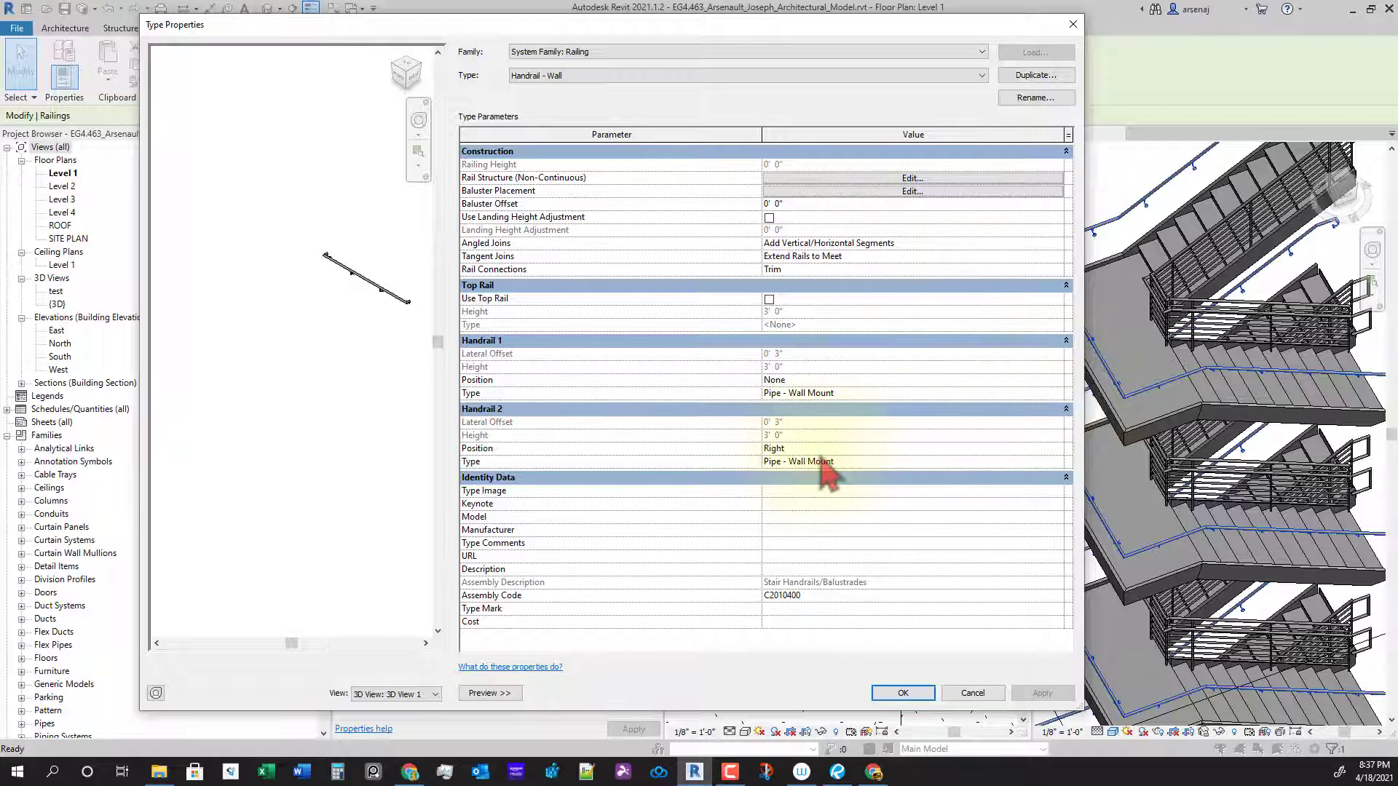
pyautogui.click(555, 452)
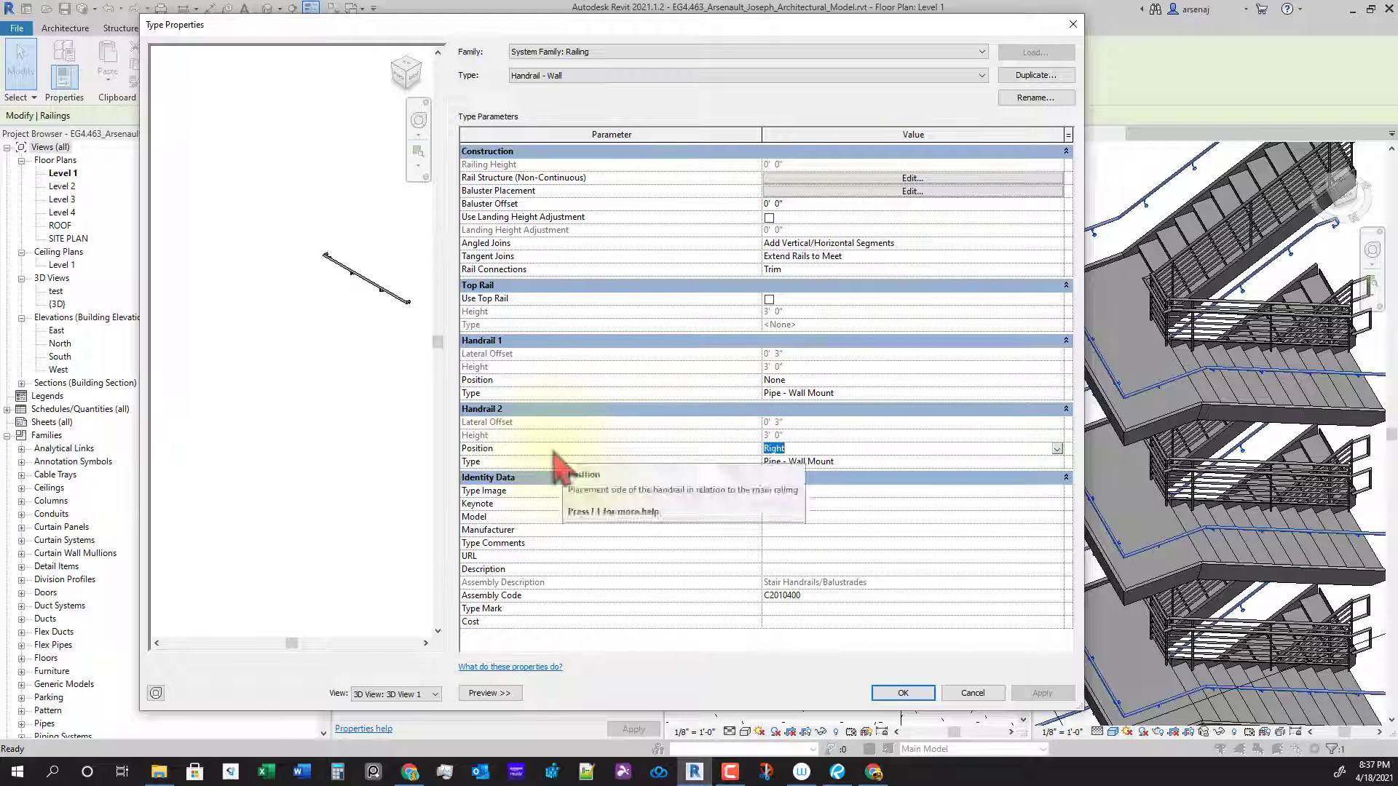
pyautogui.click(1057, 450)
pyautogui.click(790, 473)
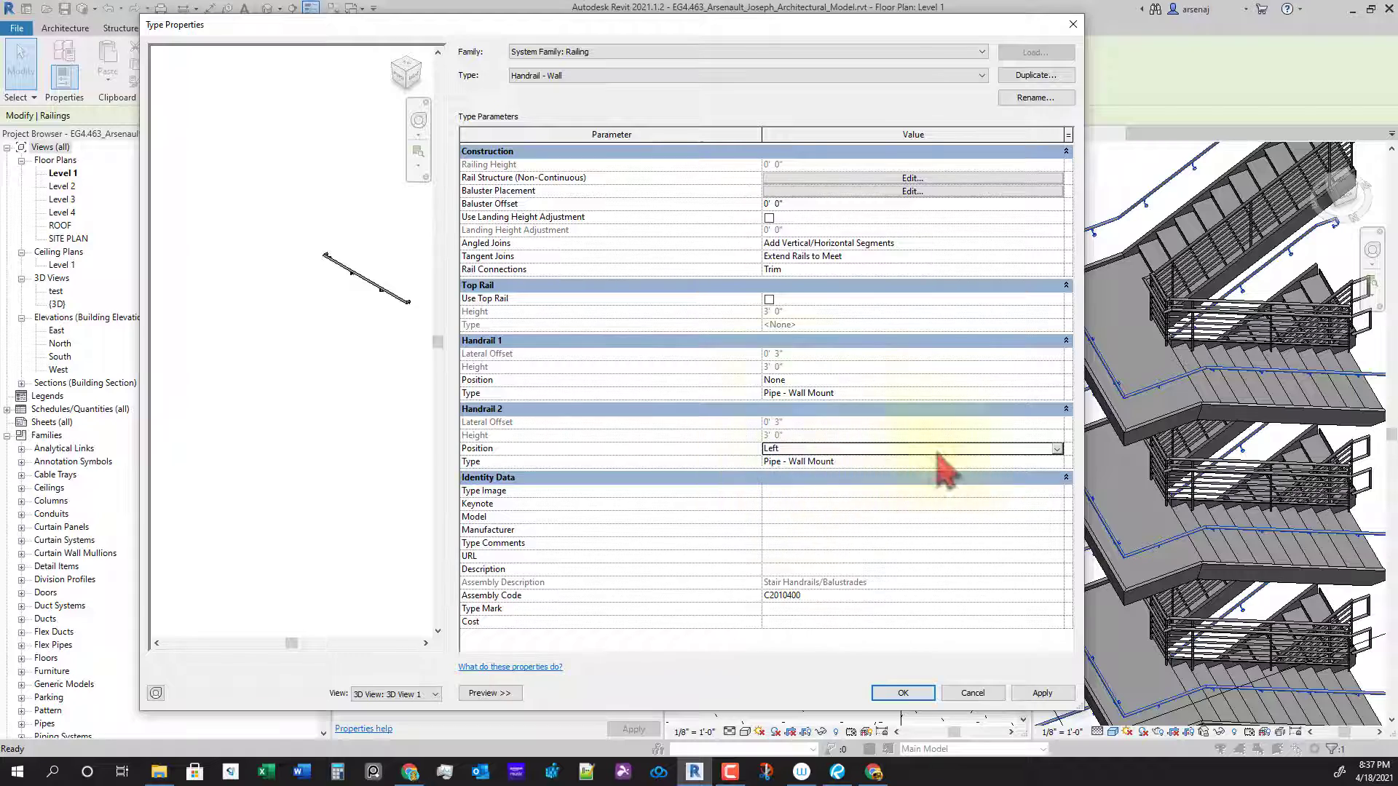
pyautogui.click(895, 696)
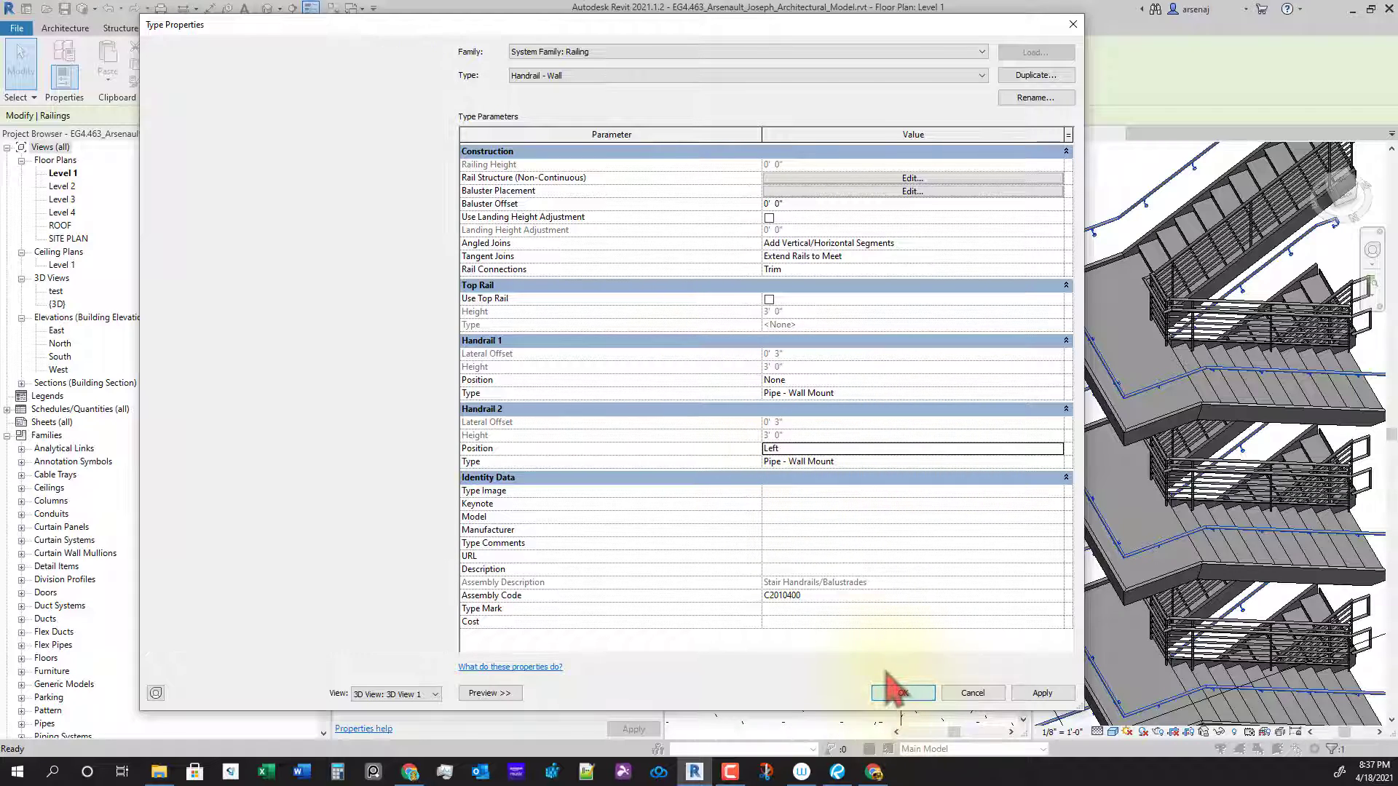
# Step: Set the outer handrail's Offset from Path to -0' 2" and check how its brackets meet the stairwell wall in plan
pyautogui.scroll(5, 816, 517)
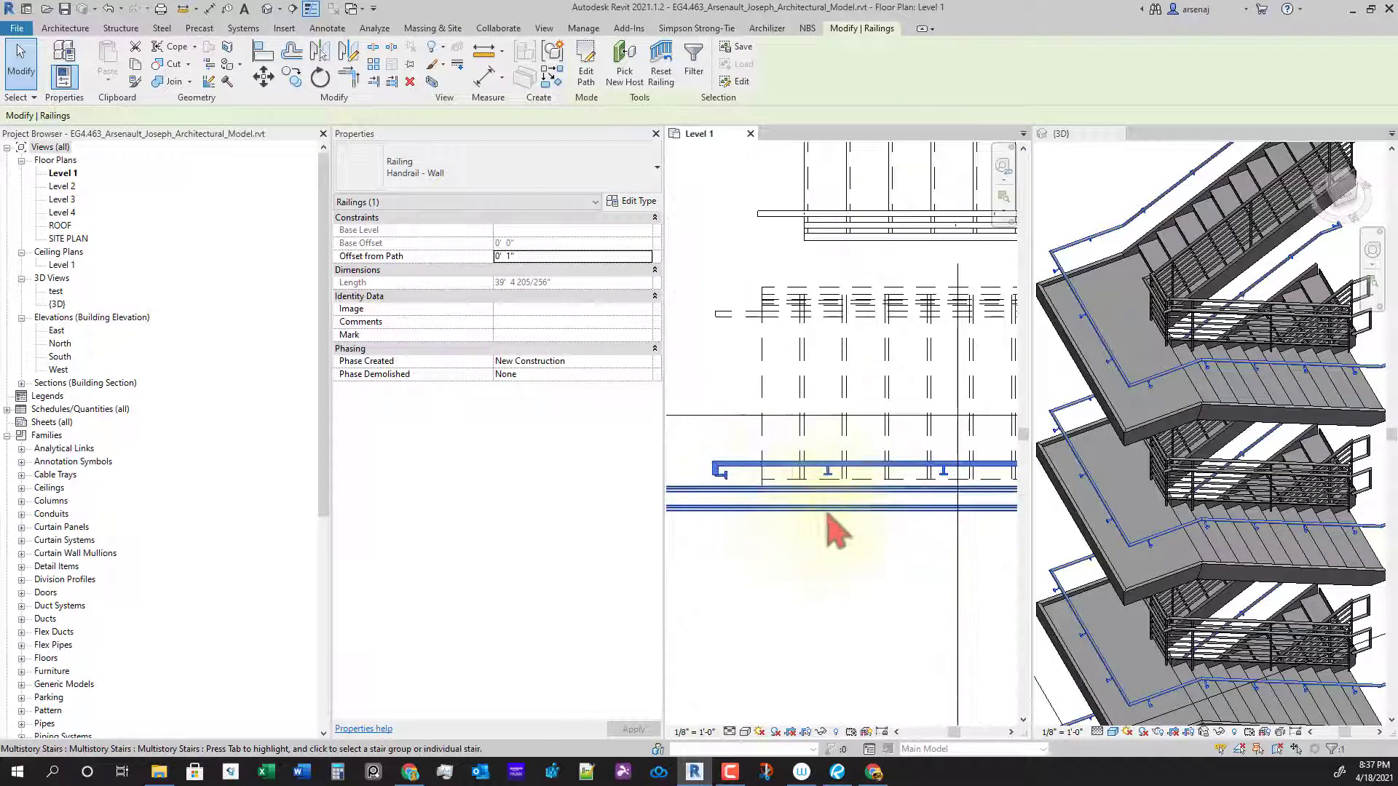
pyautogui.scroll(-3, 861, 503)
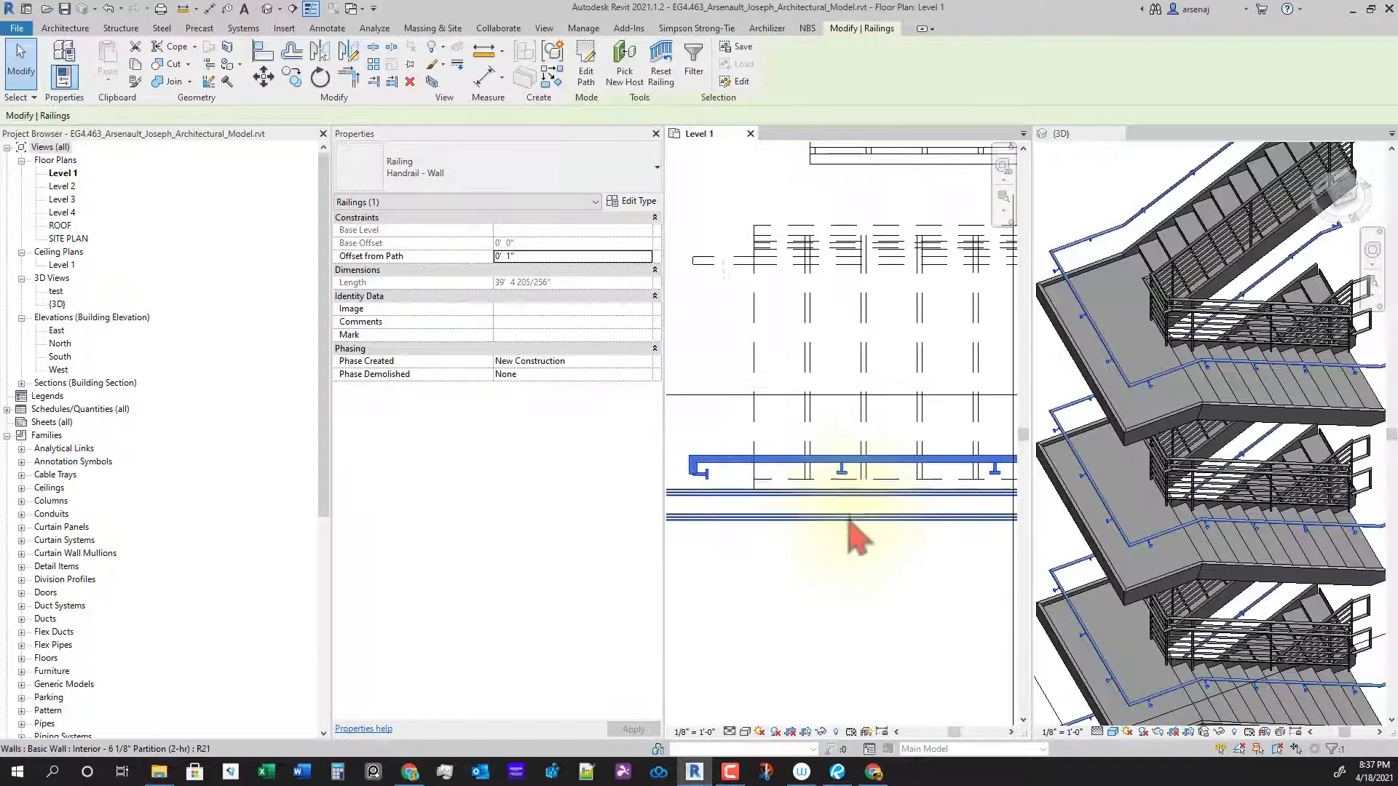
pyautogui.scroll(2, 841, 477)
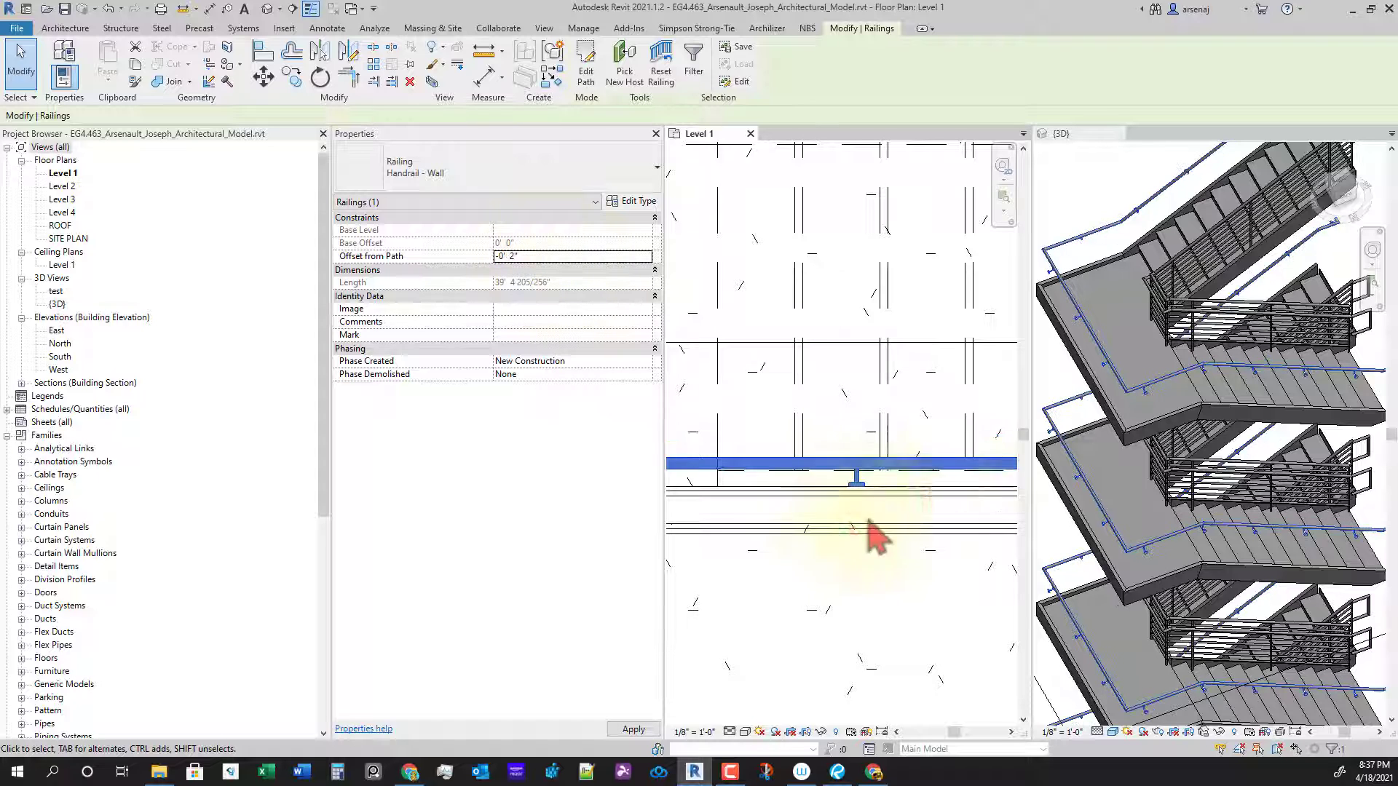
pyautogui.scroll(-3, 833, 627)
pyautogui.scroll(3, 809, 556)
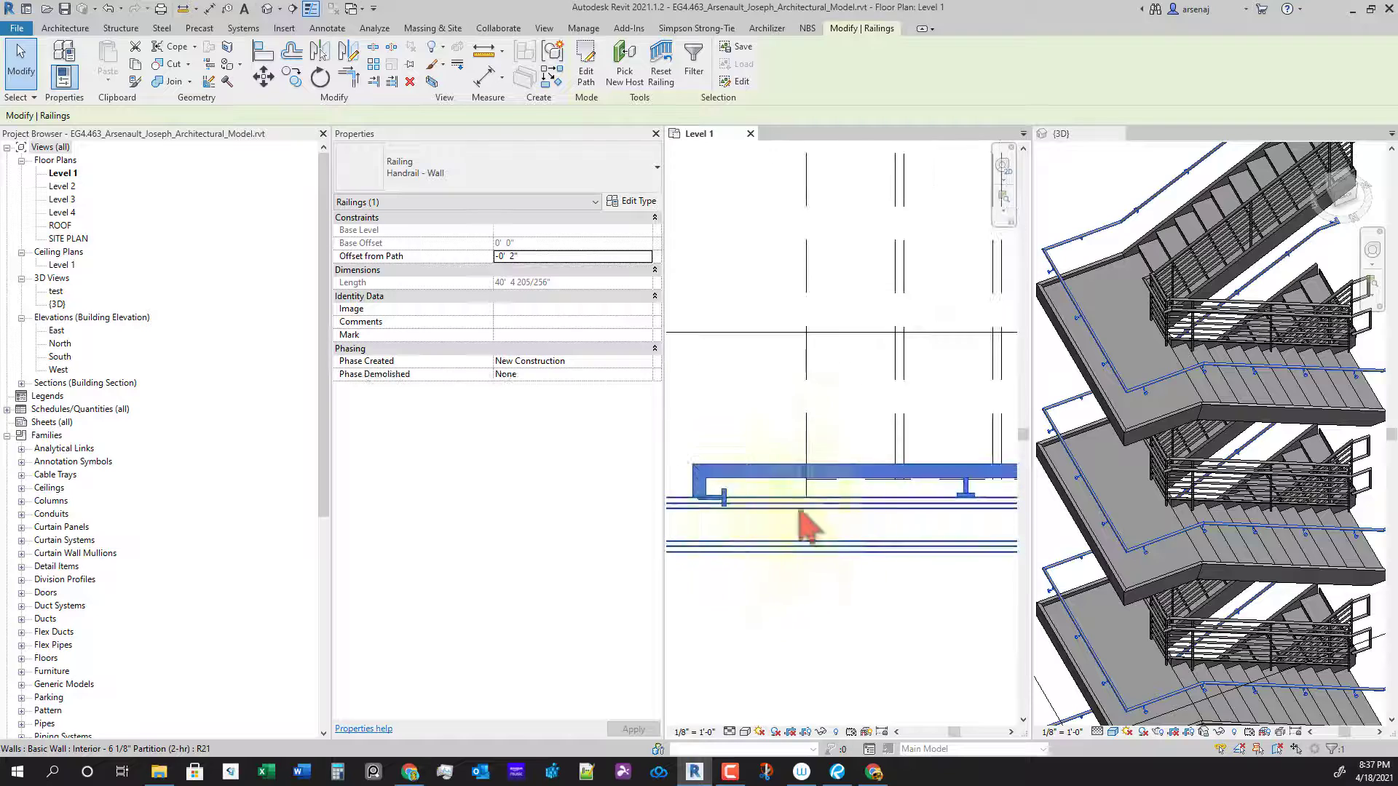
pyautogui.scroll(-3, 800, 512)
pyautogui.moveTo(895, 568); pyautogui.dragTo(915, 544, button='middle')
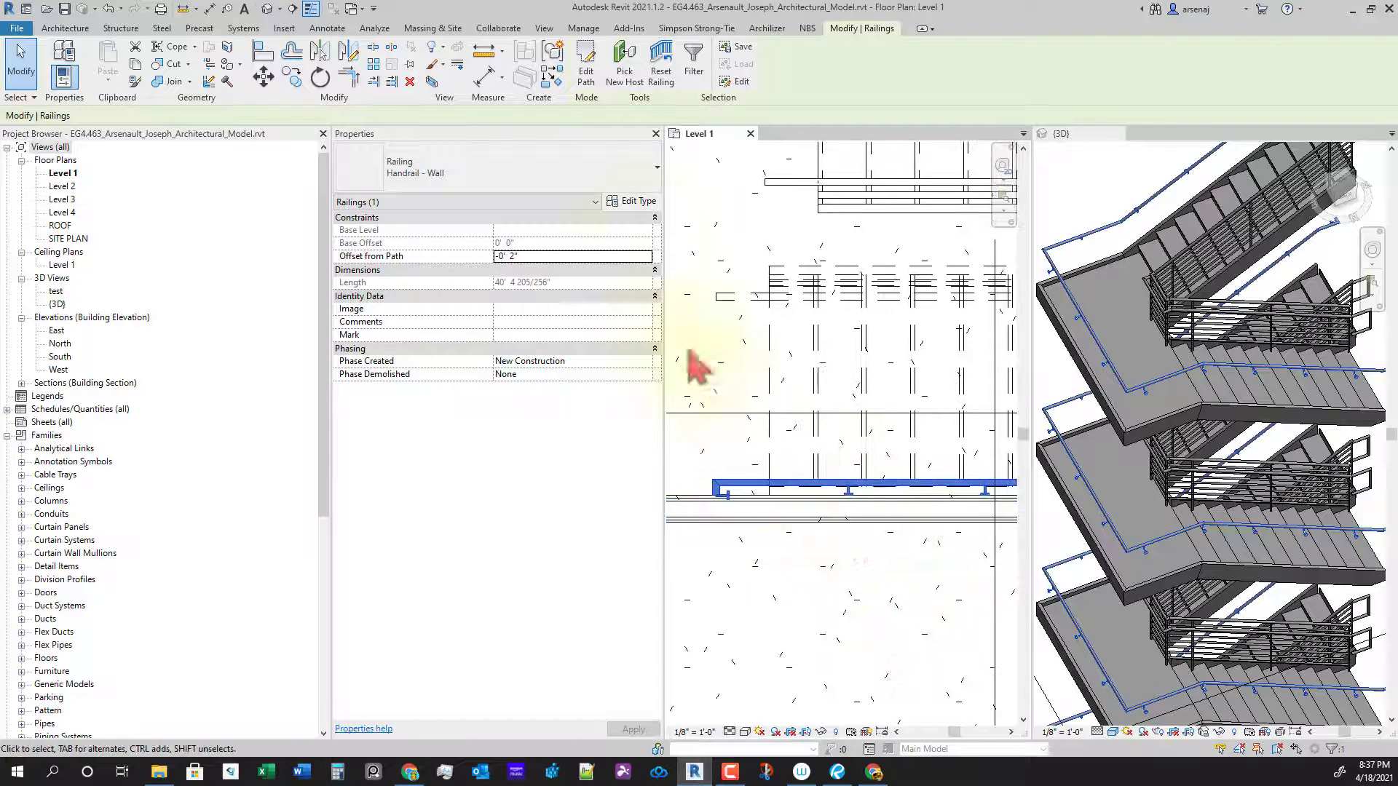
# Step: Set the support layout of the Pipe - Wall Mount handrail type to Fixed Distance
pyautogui.click(632, 202)
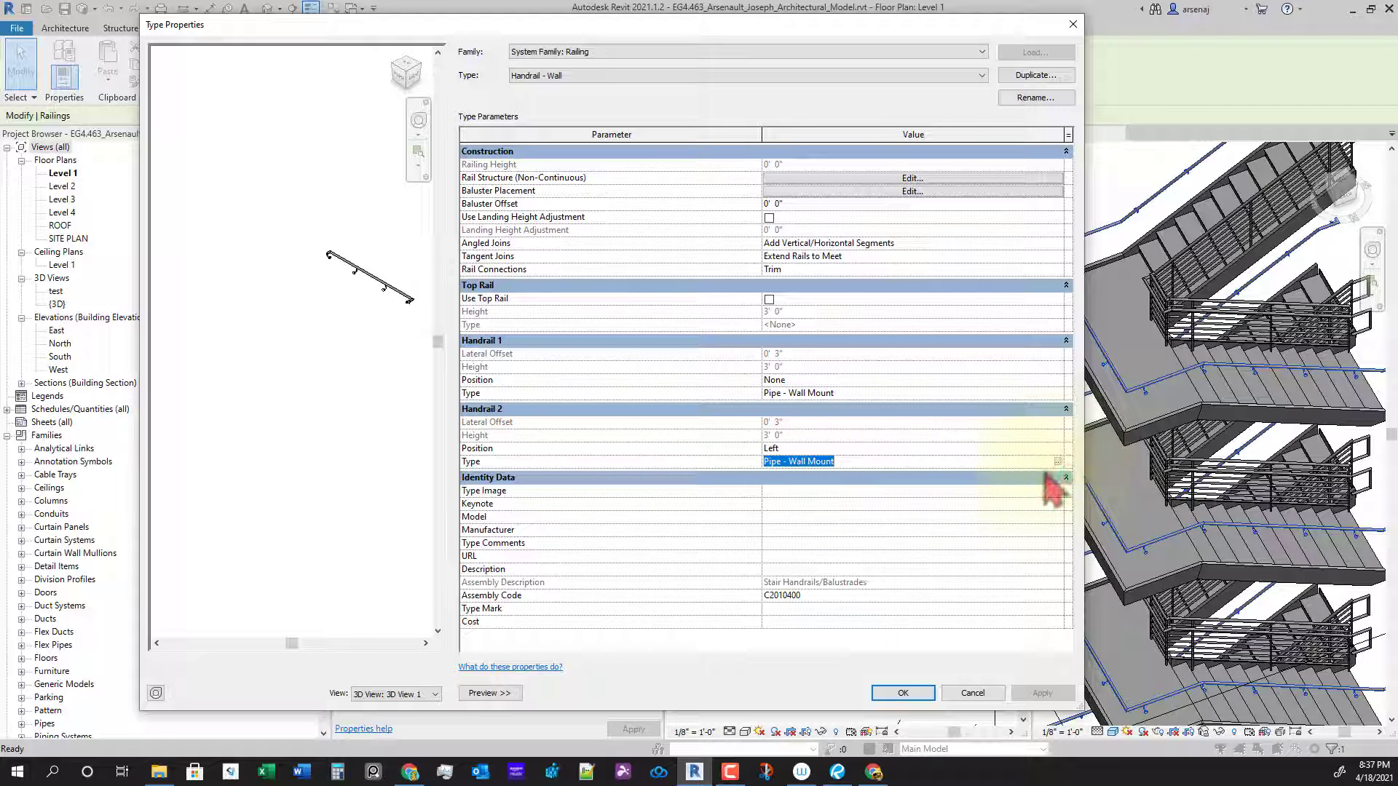
pyautogui.click(1058, 463)
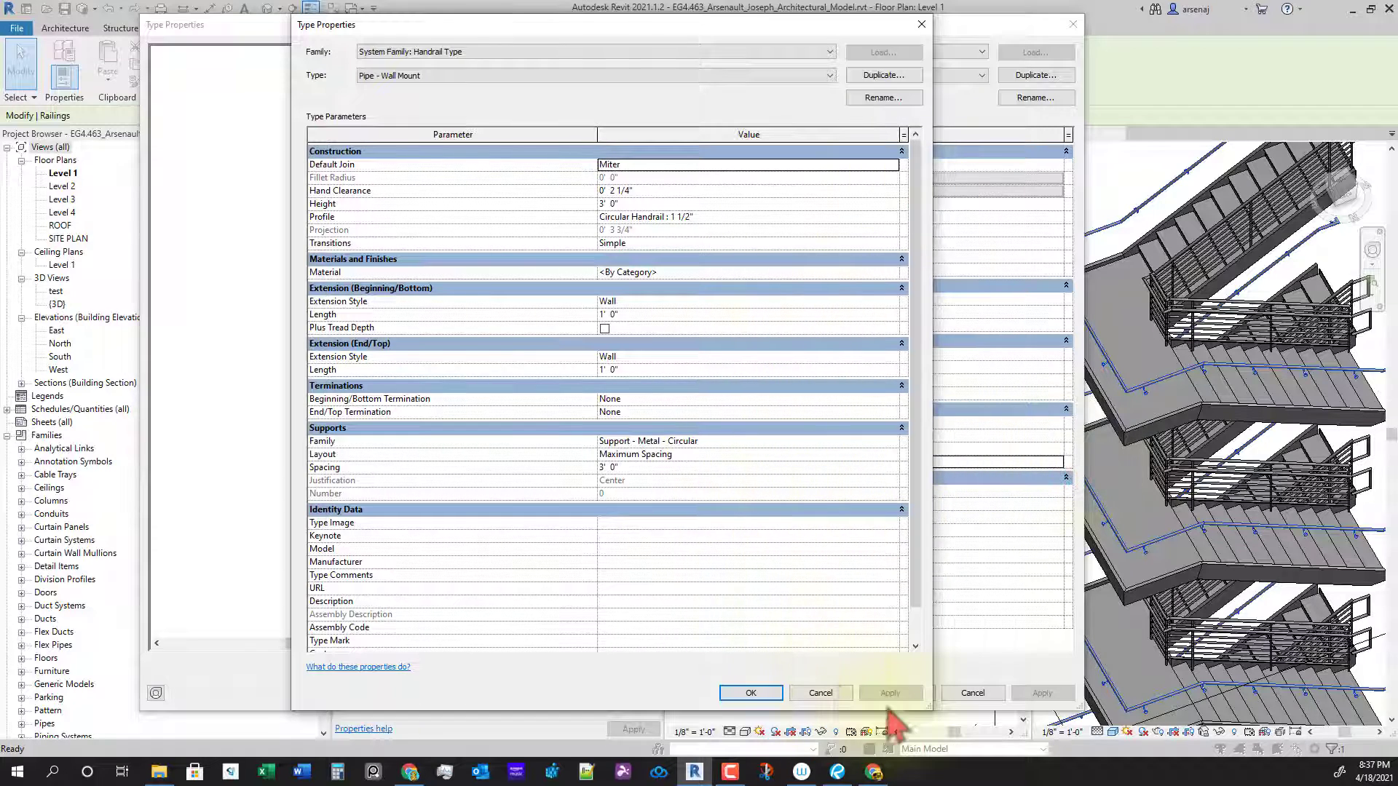
pyautogui.click(821, 693)
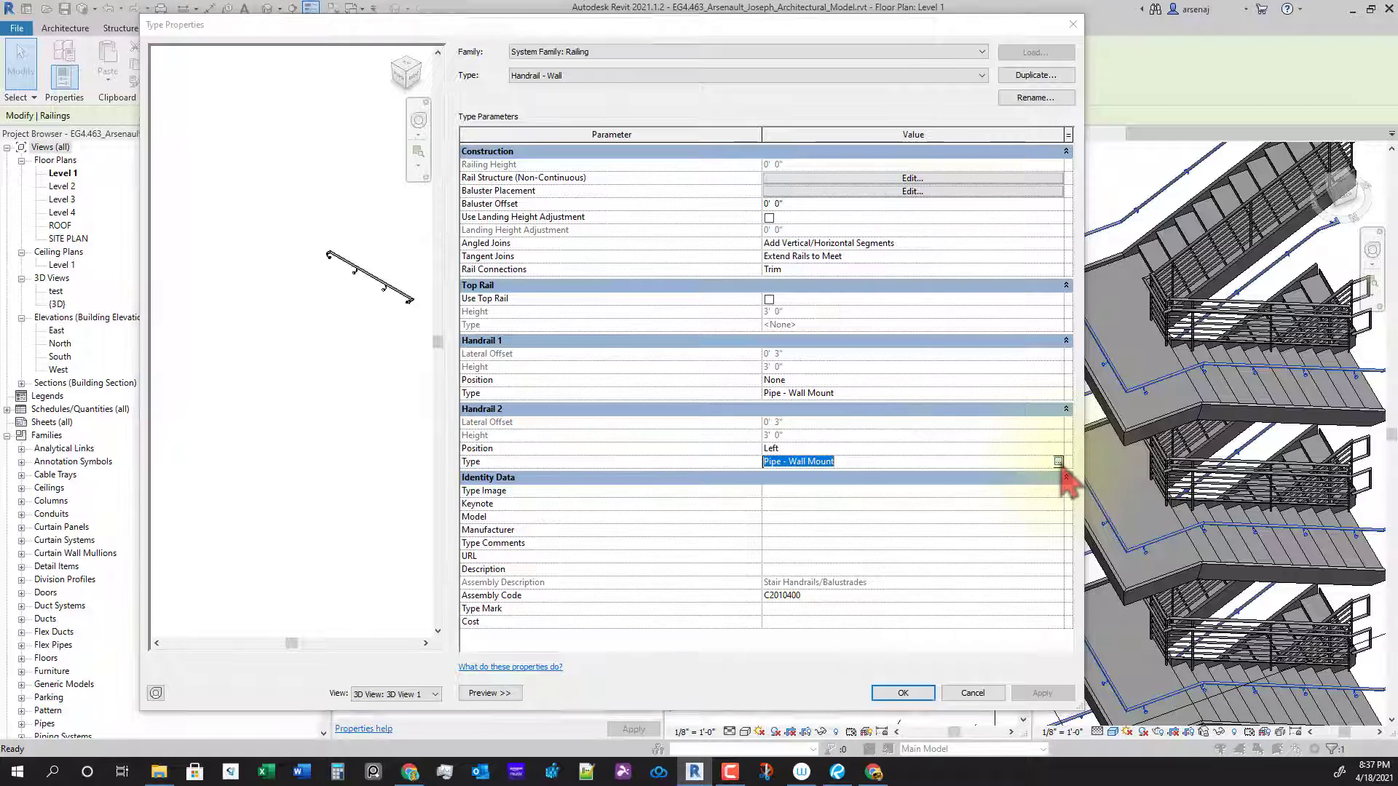
pyautogui.click(1058, 463)
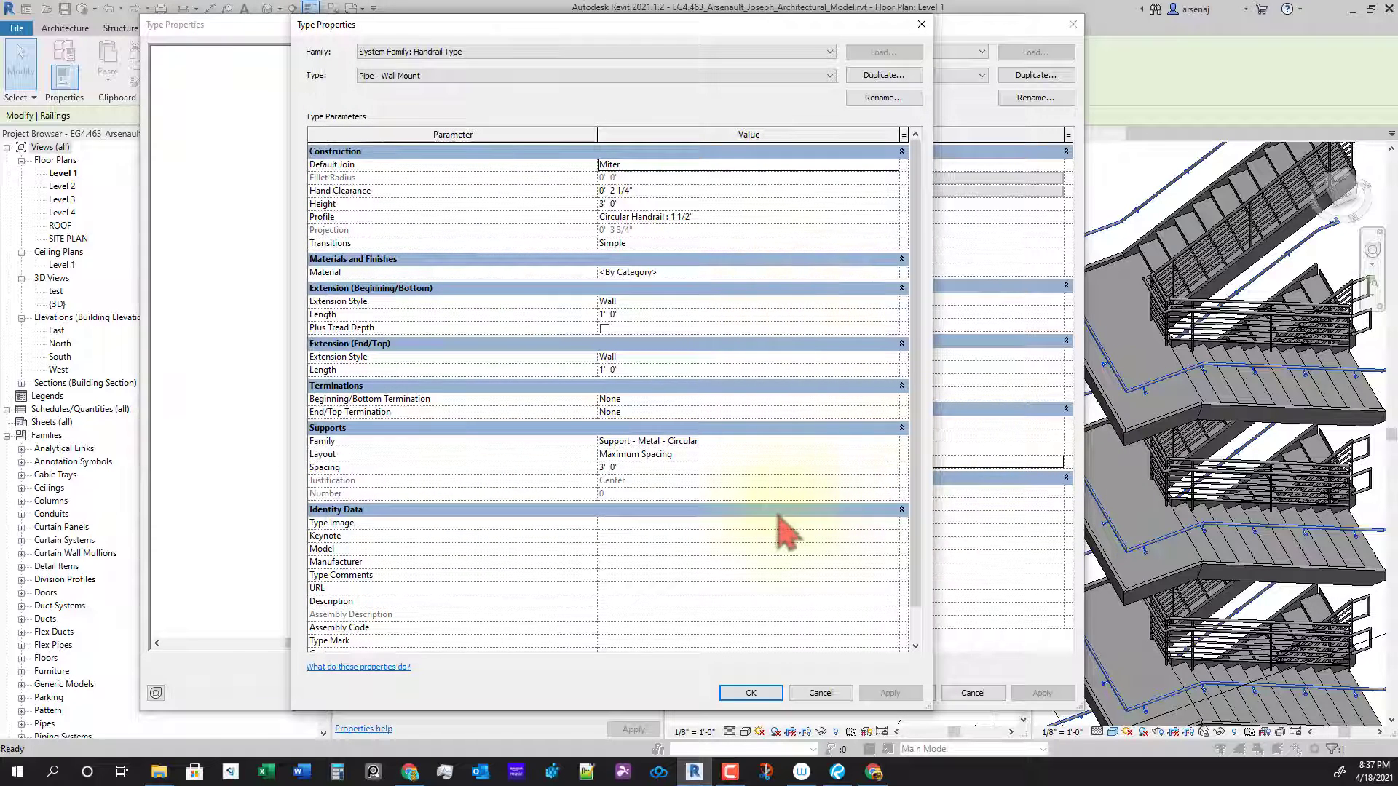
pyautogui.click(892, 455)
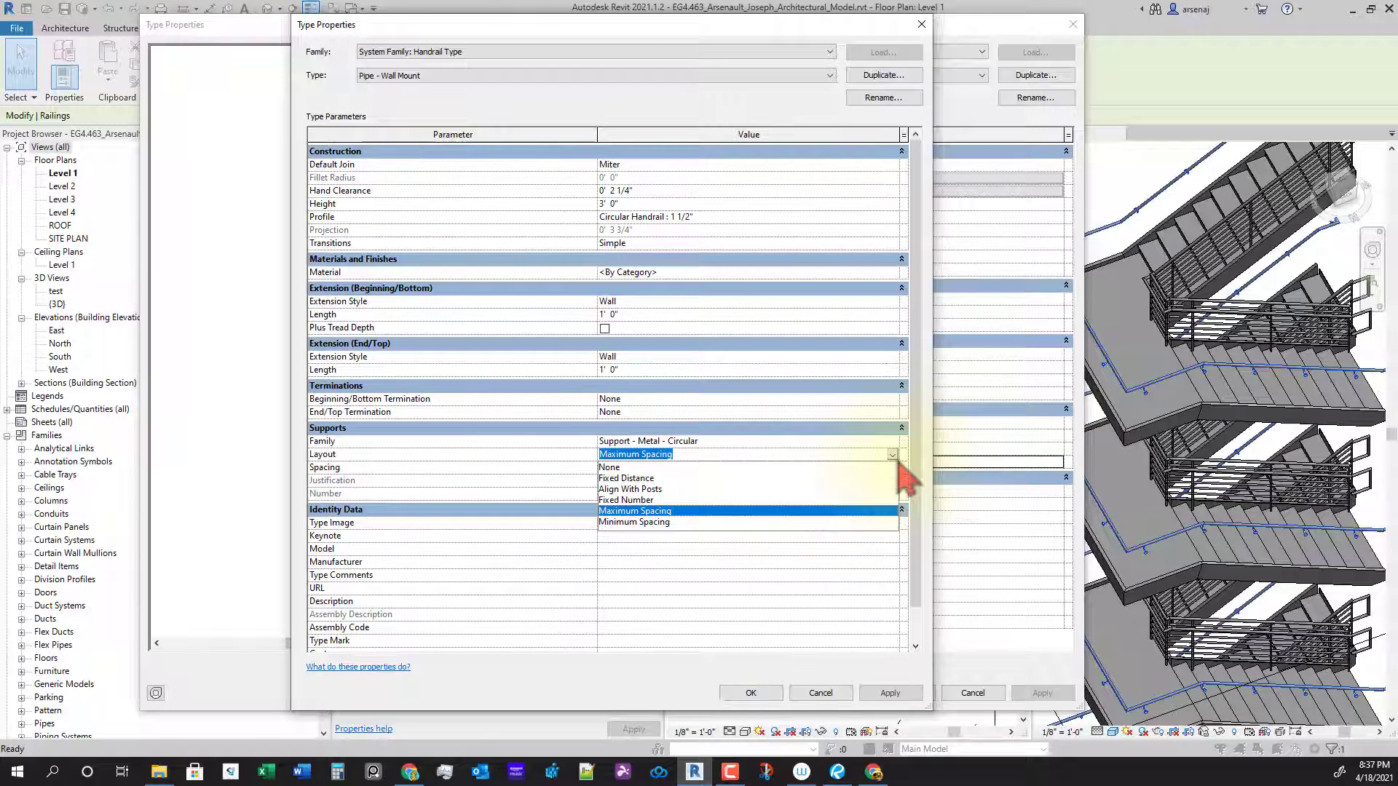
pyautogui.click(664, 478)
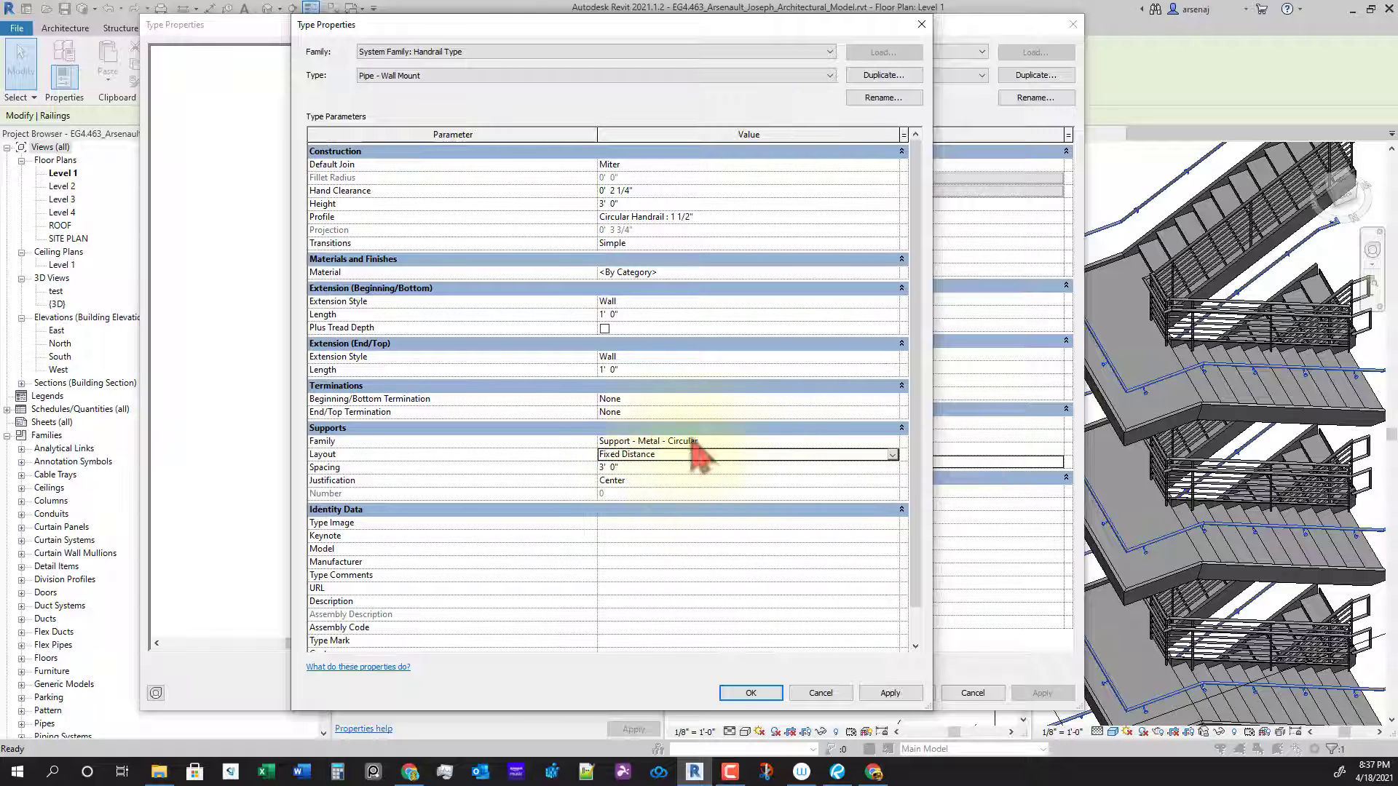
pyautogui.click(833, 697)
pyautogui.click(903, 693)
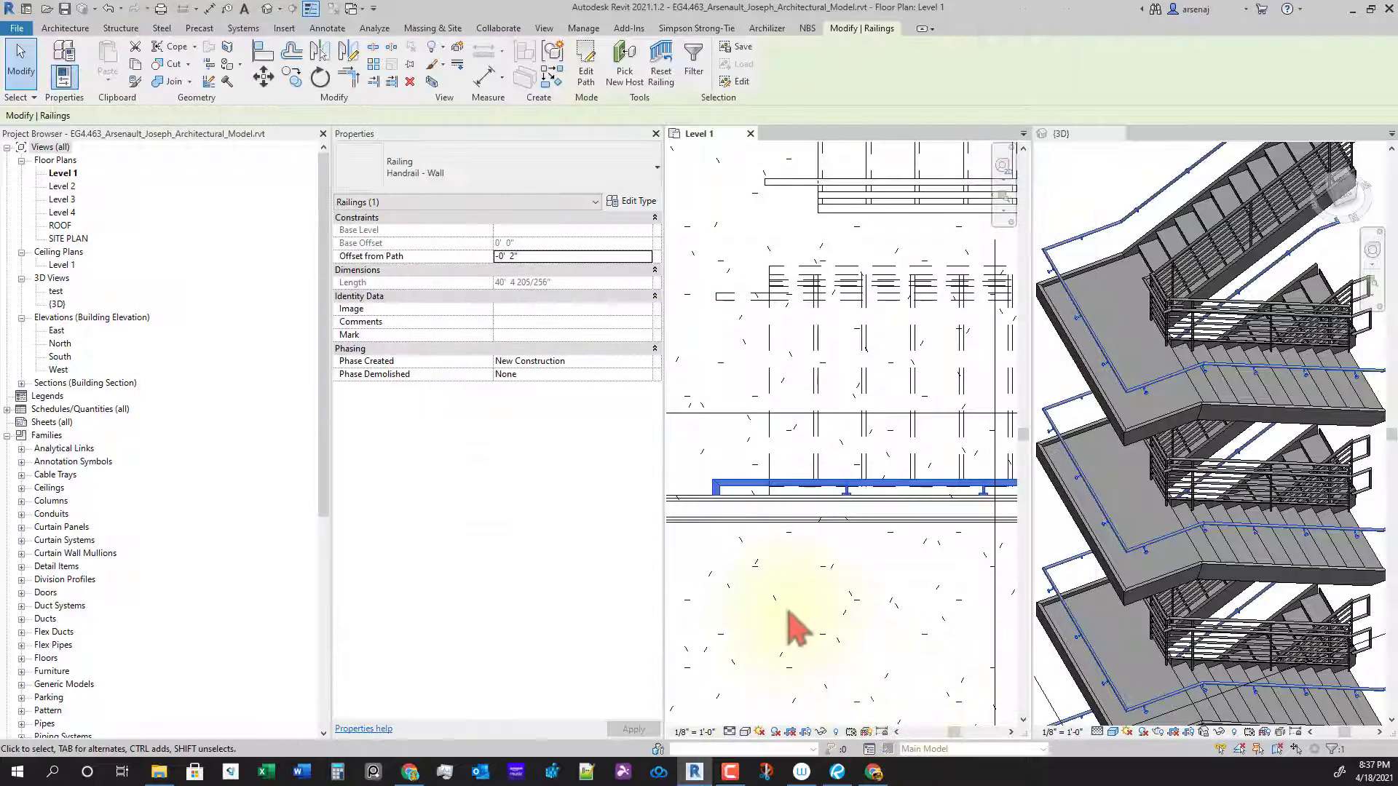
# Step: Check the wall handrail's end and support brackets around the stairwell in the Level 1 plan
pyautogui.scroll(2, 705, 524)
pyautogui.scroll(-6, 750, 495)
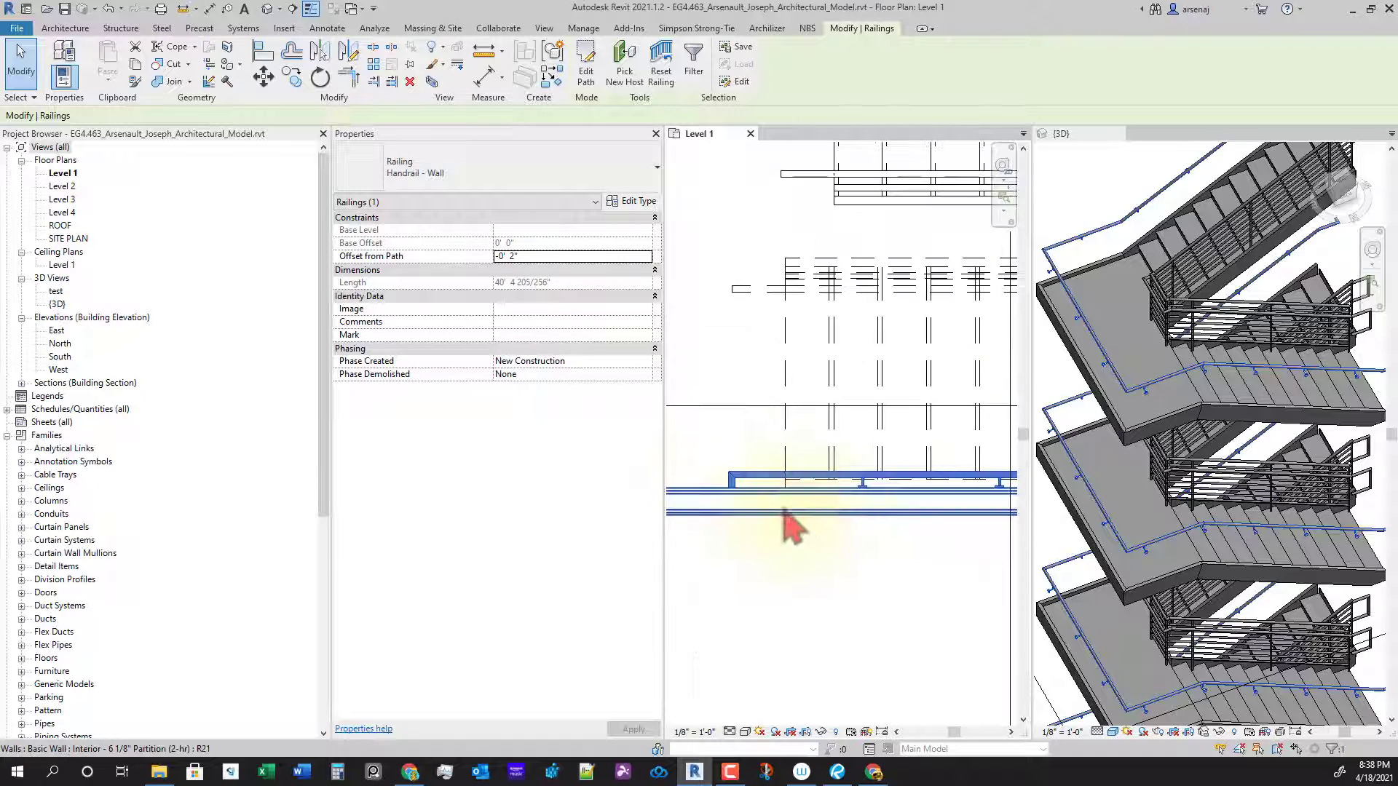
pyautogui.moveTo(928, 582); pyautogui.dragTo(901, 515, button='middle')
pyautogui.scroll(-1, 885, 557)
pyautogui.scroll(2, 905, 524)
pyautogui.scroll(4, 1253, 565)
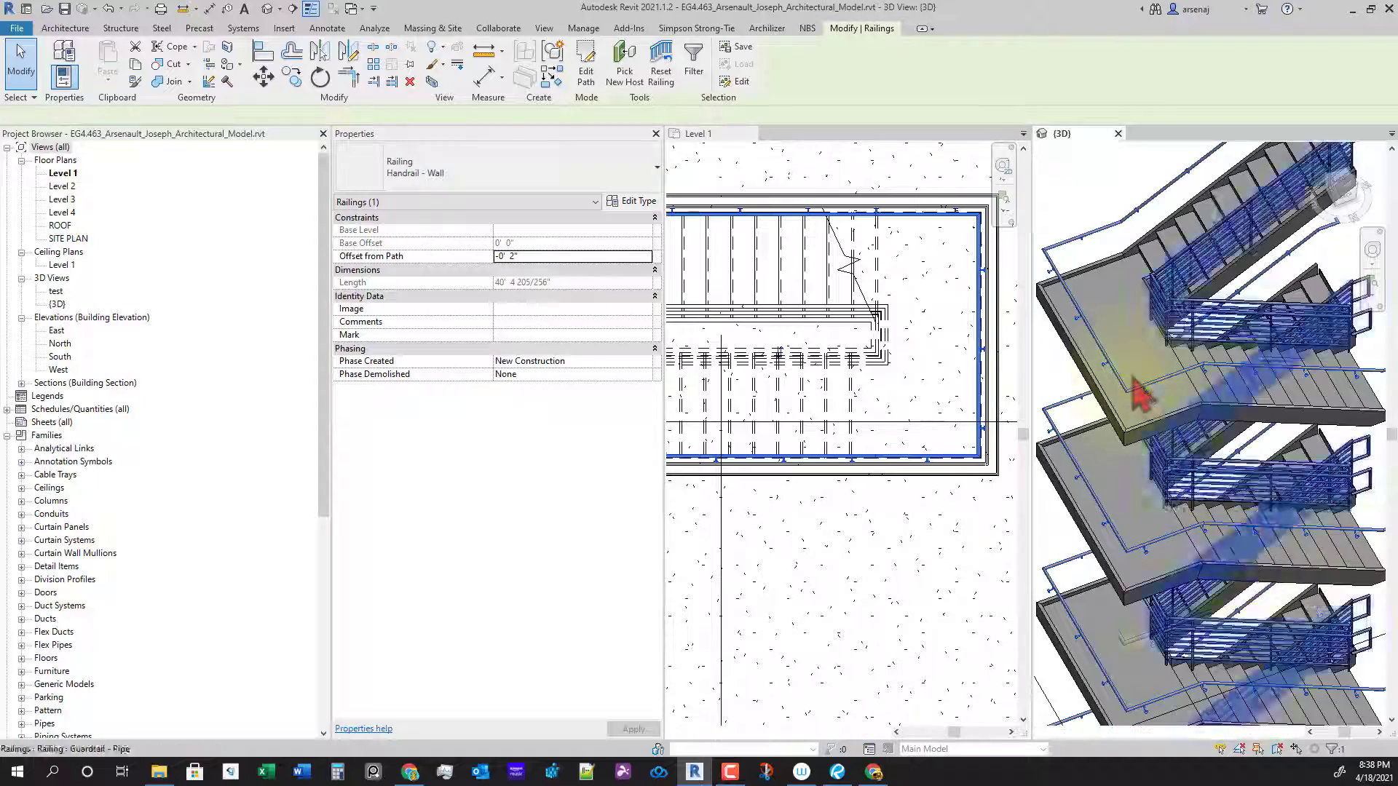
# Step: Review the outer handrail along the stacked flights in 3D, frame the whole stairwell in plan, and clear the selection
pyautogui.scroll(-2, 1322, 419)
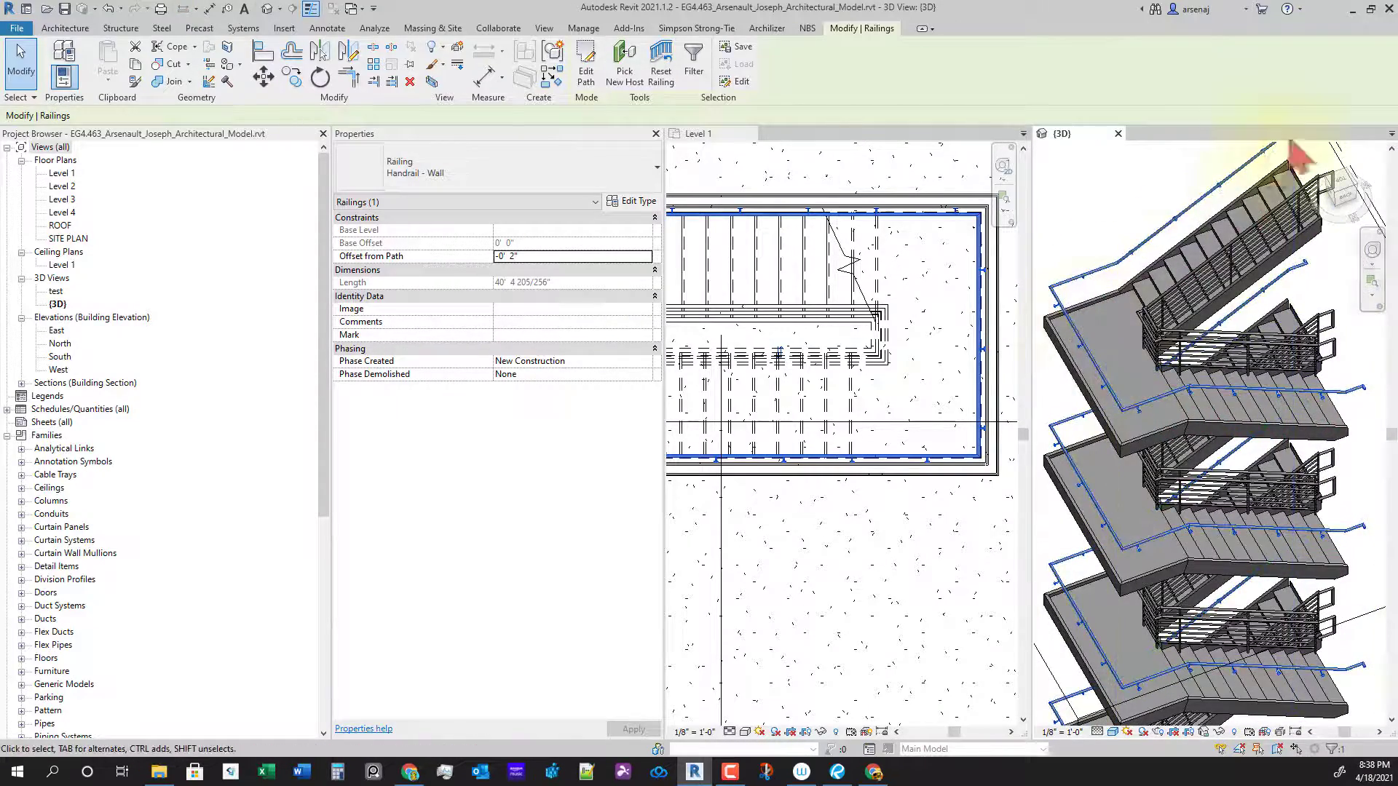
pyautogui.scroll(2, 1236, 218)
pyautogui.scroll(-2, 1253, 408)
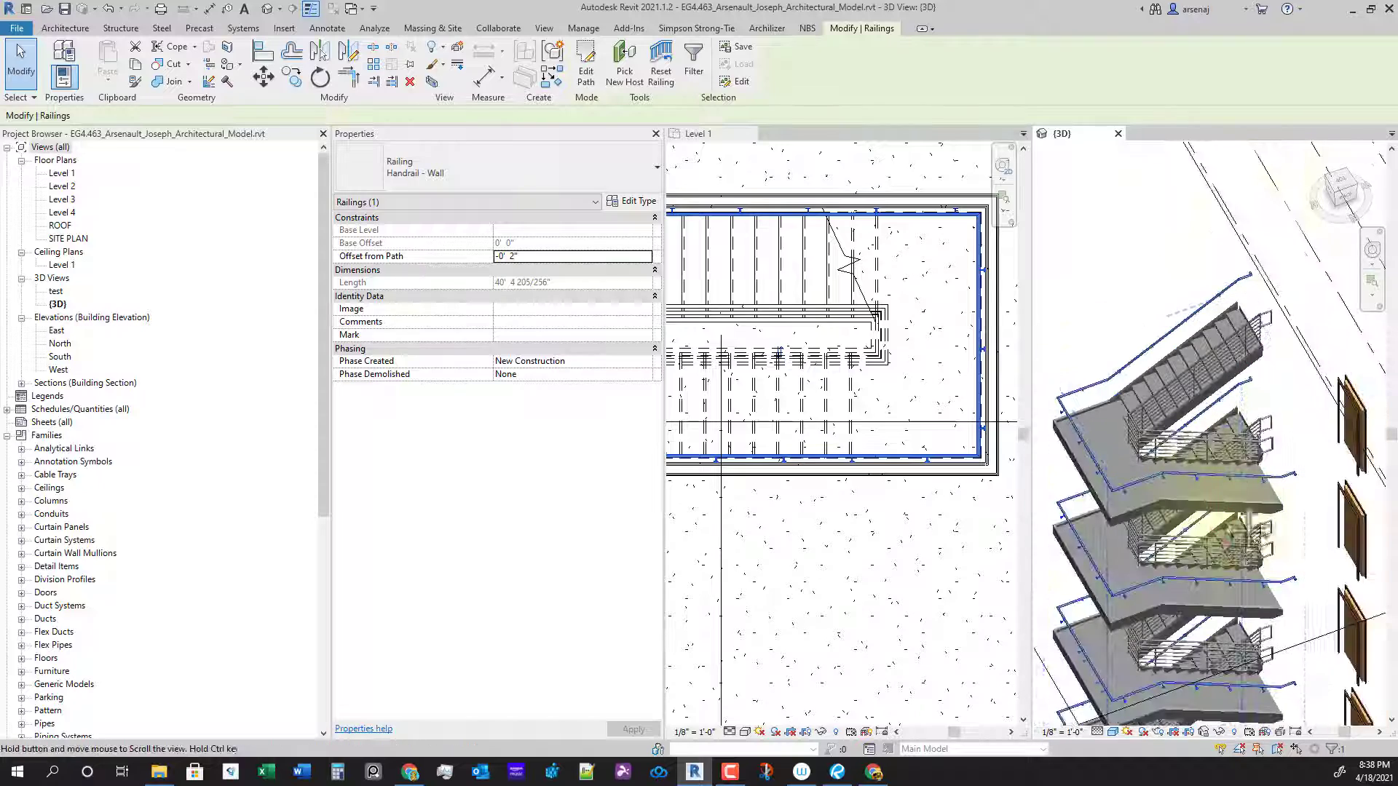
pyautogui.scroll(-2, 934, 557)
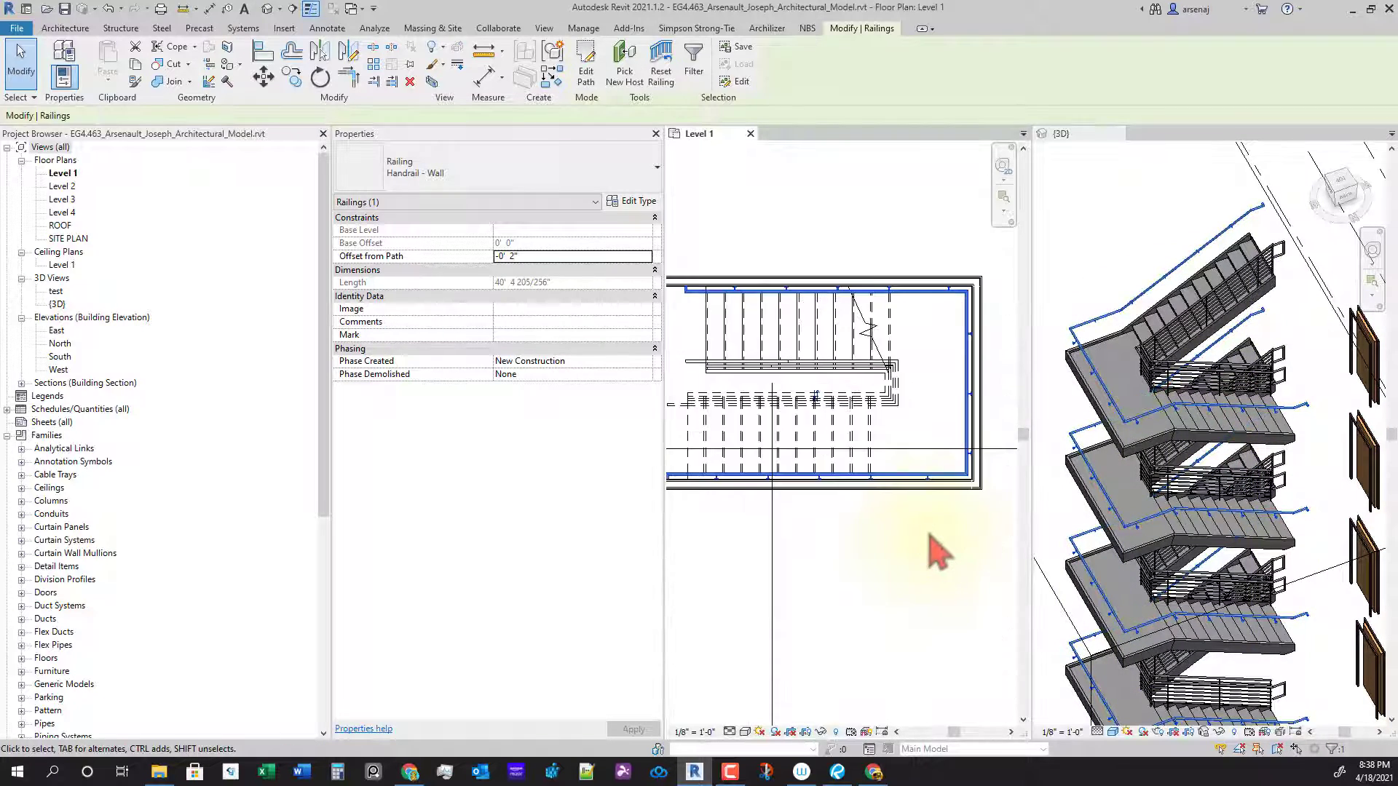
pyautogui.moveTo(932, 536); pyautogui.dragTo(990, 543, button='middle')
pyautogui.scroll(-3, 823, 559)
pyautogui.moveTo(822, 696); pyautogui.dragTo(836, 561, button='middle')
pyautogui.scroll(-1, 836, 582)
pyautogui.press('Escape')
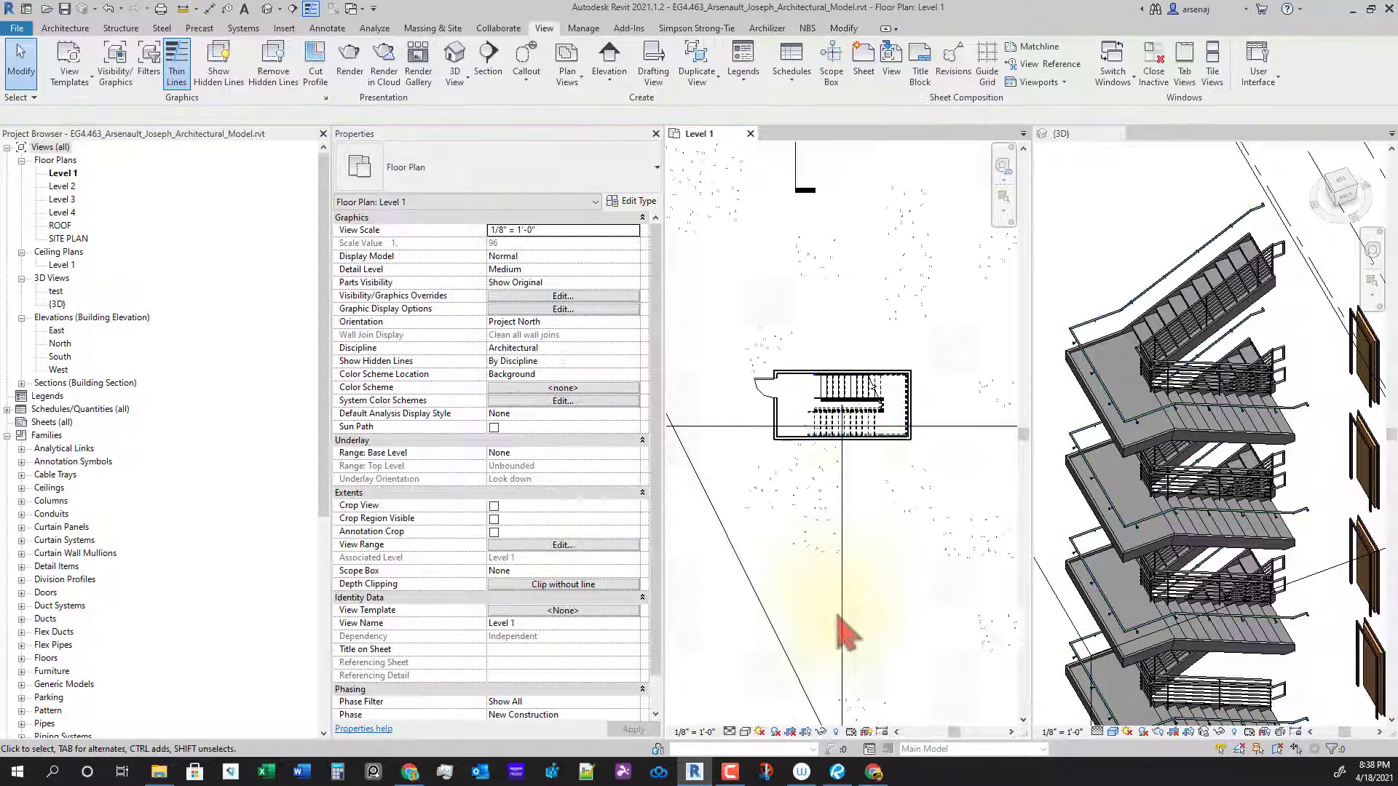
pyautogui.scroll(-1, 835, 612)
pyautogui.moveTo(834, 699); pyautogui.dragTo(828, 571, button='middle')
pyautogui.scroll(-1, 849, 553)
pyautogui.scroll(1, 797, 605)
pyautogui.scroll(3, 796, 564)
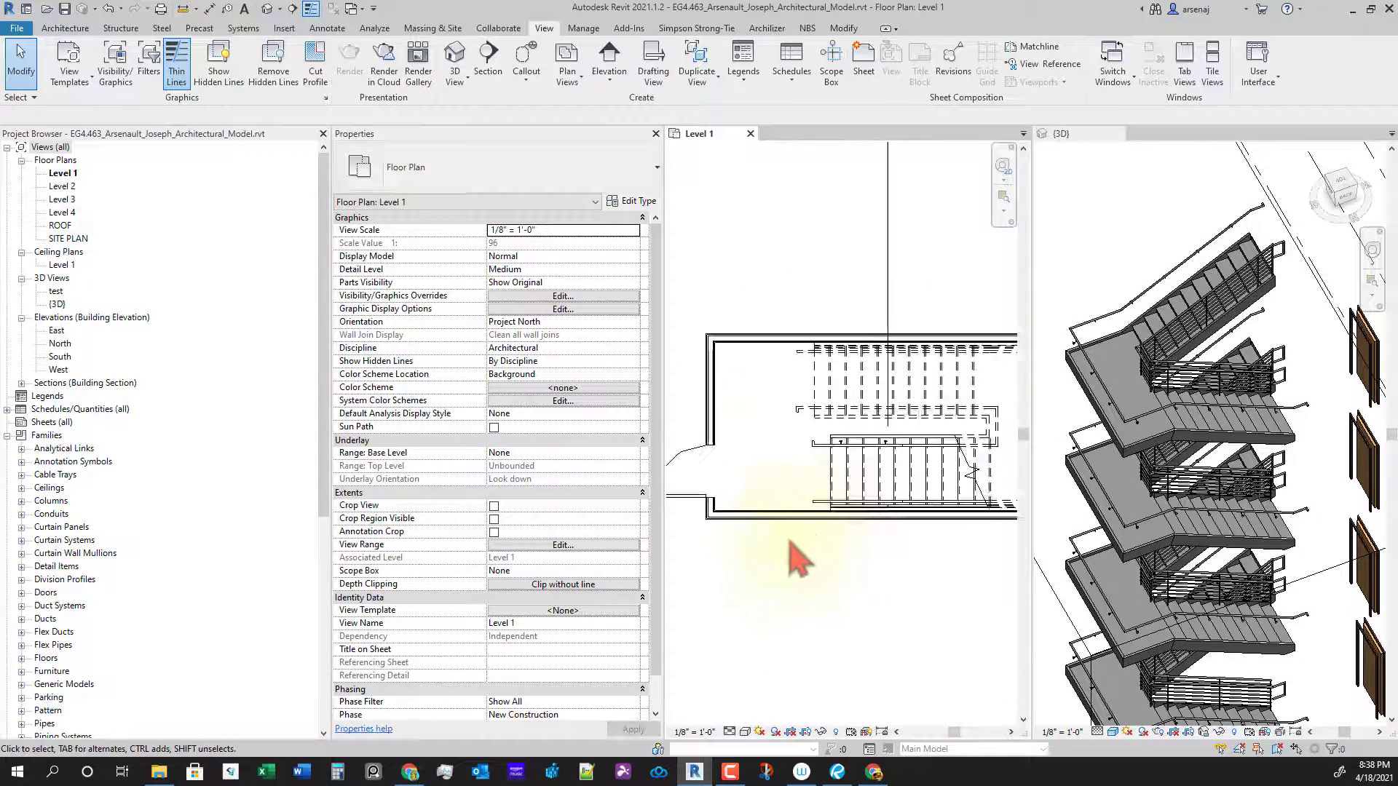
pyautogui.scroll(2, 837, 626)
pyautogui.click(784, 450)
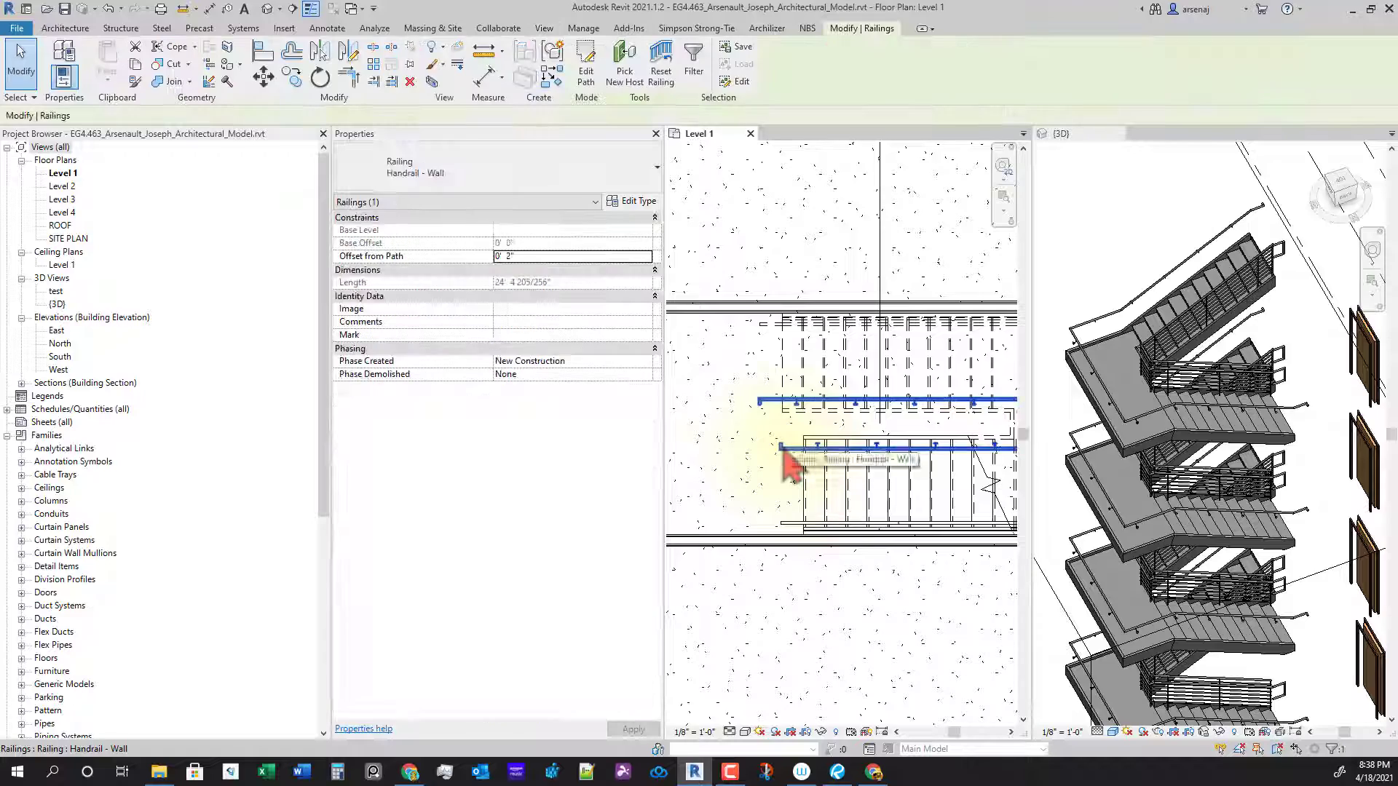
pyautogui.scroll(-3, 874, 477)
pyautogui.scroll(4, 922, 487)
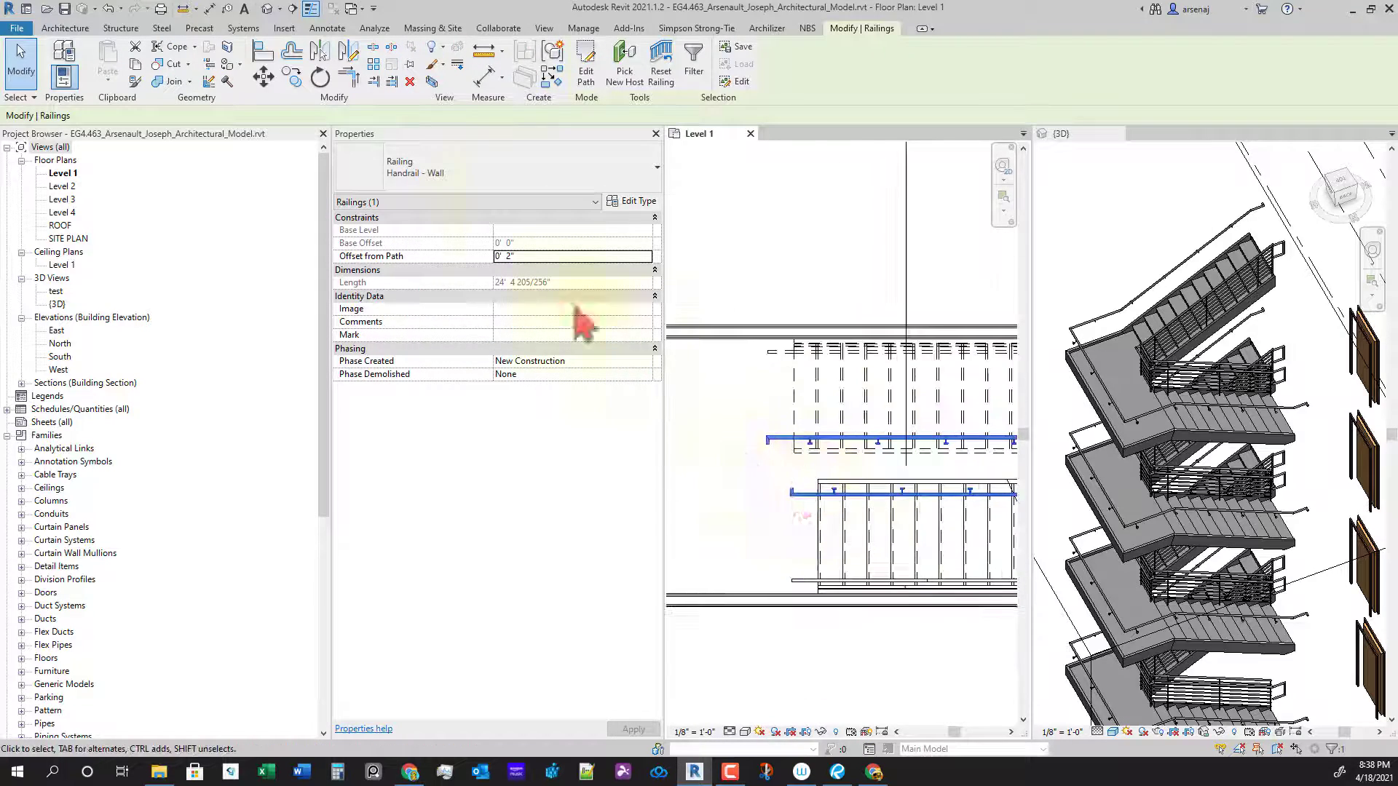
pyautogui.click(492, 178)
pyautogui.click(818, 416)
pyautogui.scroll(-4, 859, 490)
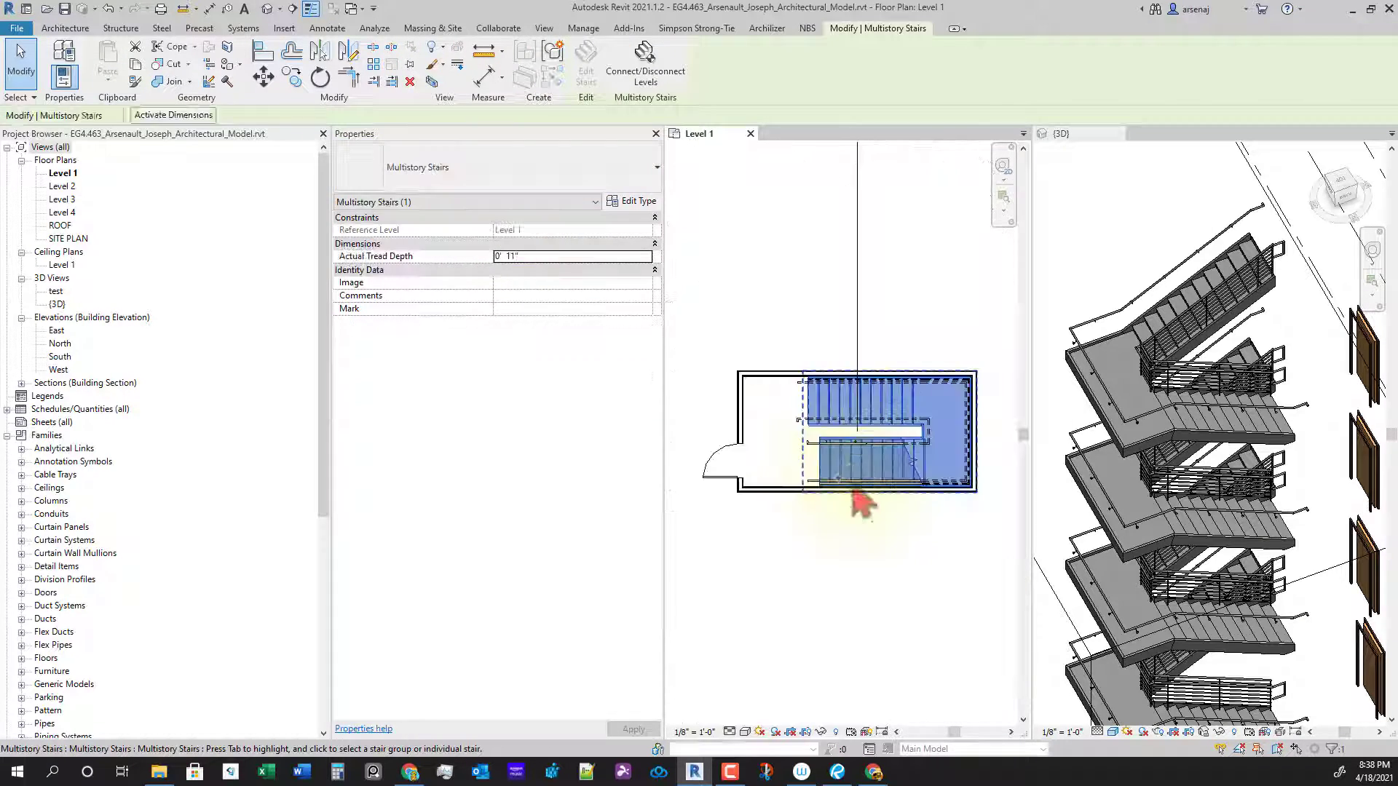
pyautogui.click(881, 525)
# Step: Change the inner railing of the second stairwell's multistory stairs in the Level 1 plan to the Guardrail - Pipe type
pyautogui.scroll(5, 887, 531)
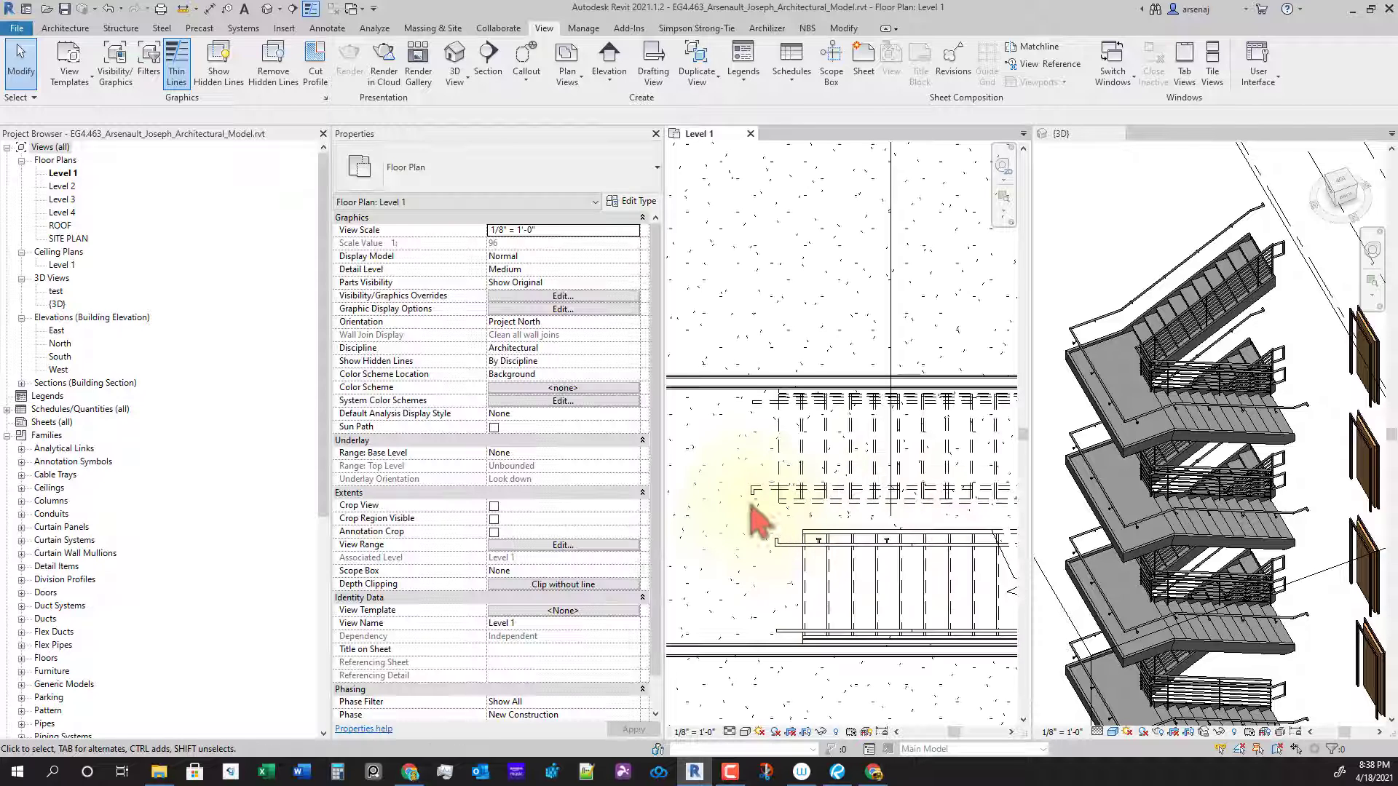
pyautogui.click(753, 494)
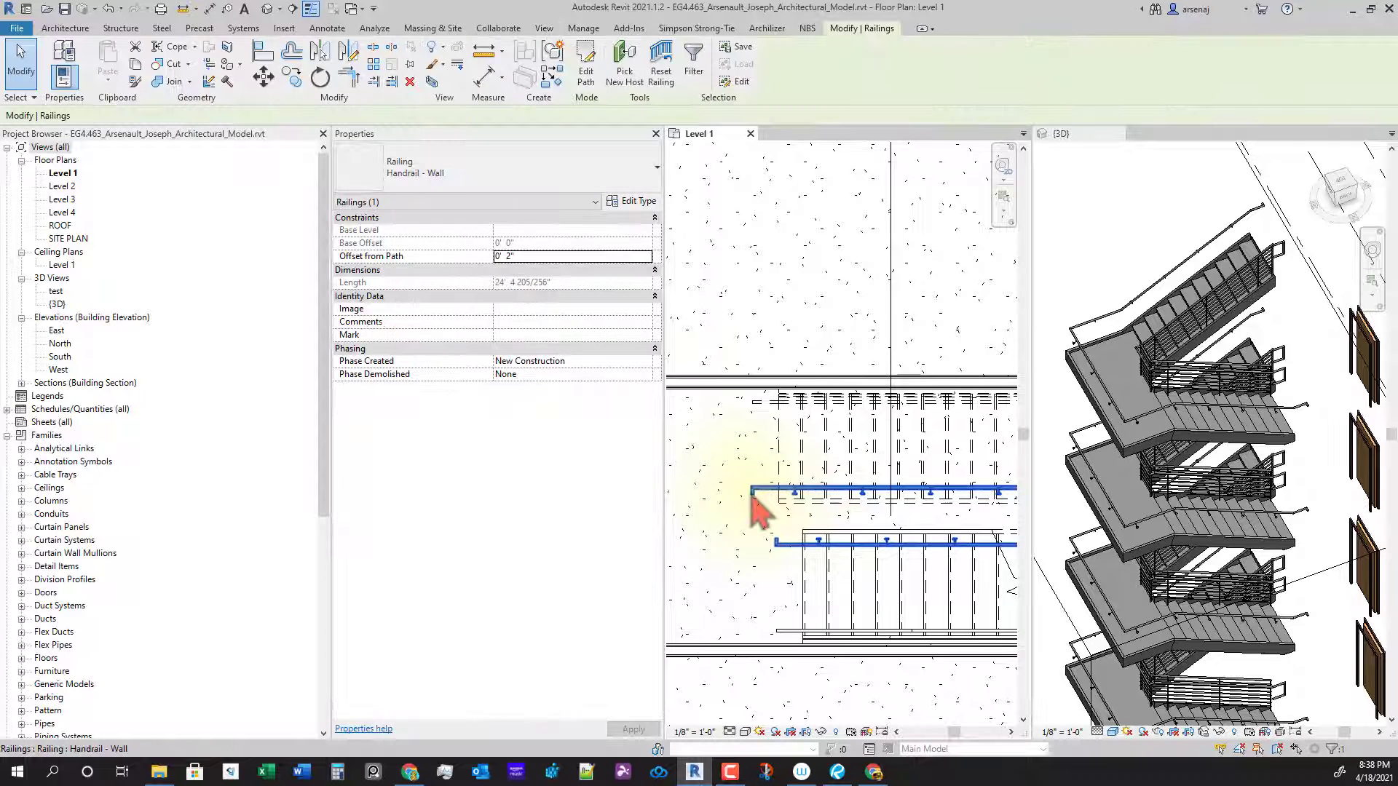
pyautogui.click(531, 156)
pyautogui.click(453, 258)
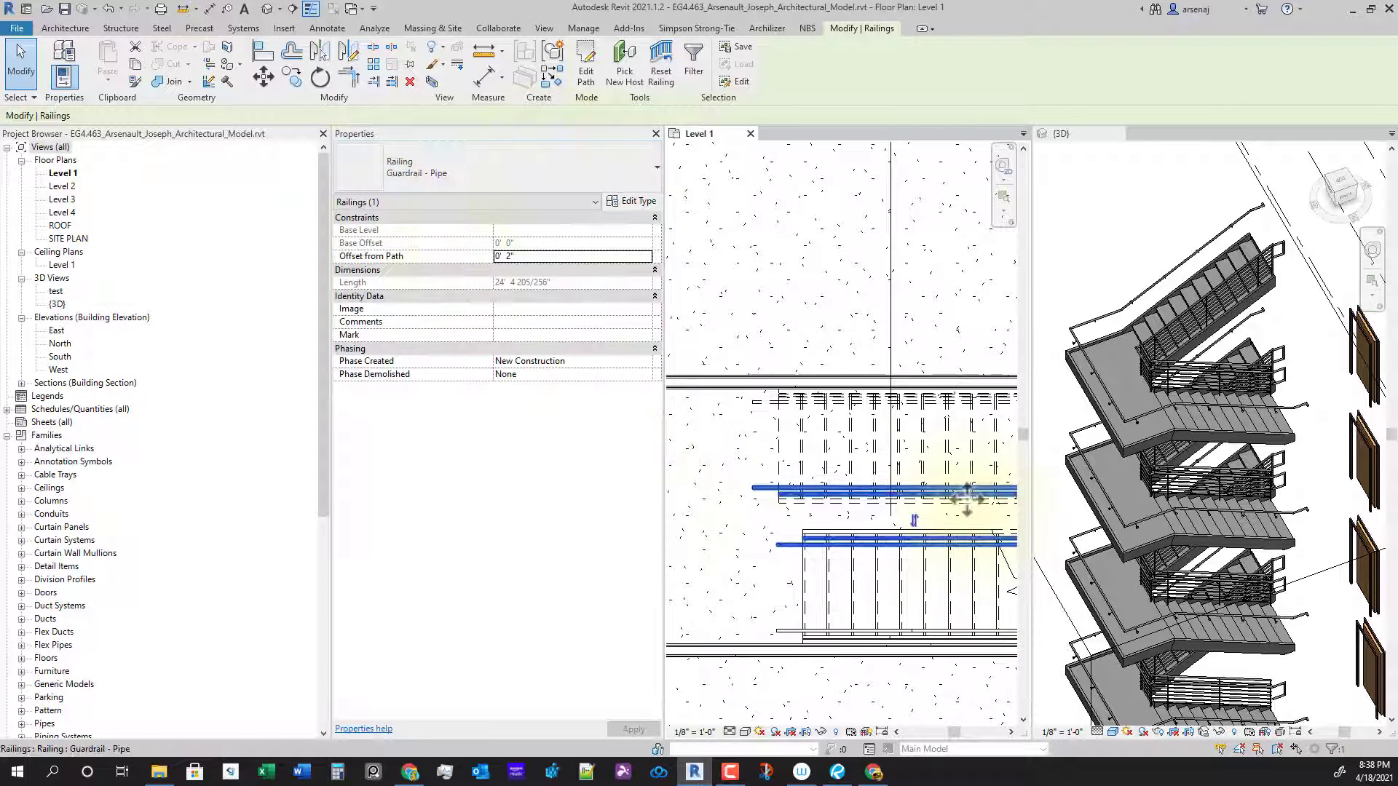
# Step: Try switching Handrail 1's Position in the Guardrail - Pipe type to the opposite side and inspect the inner guardrail in 3D
pyautogui.click(636, 203)
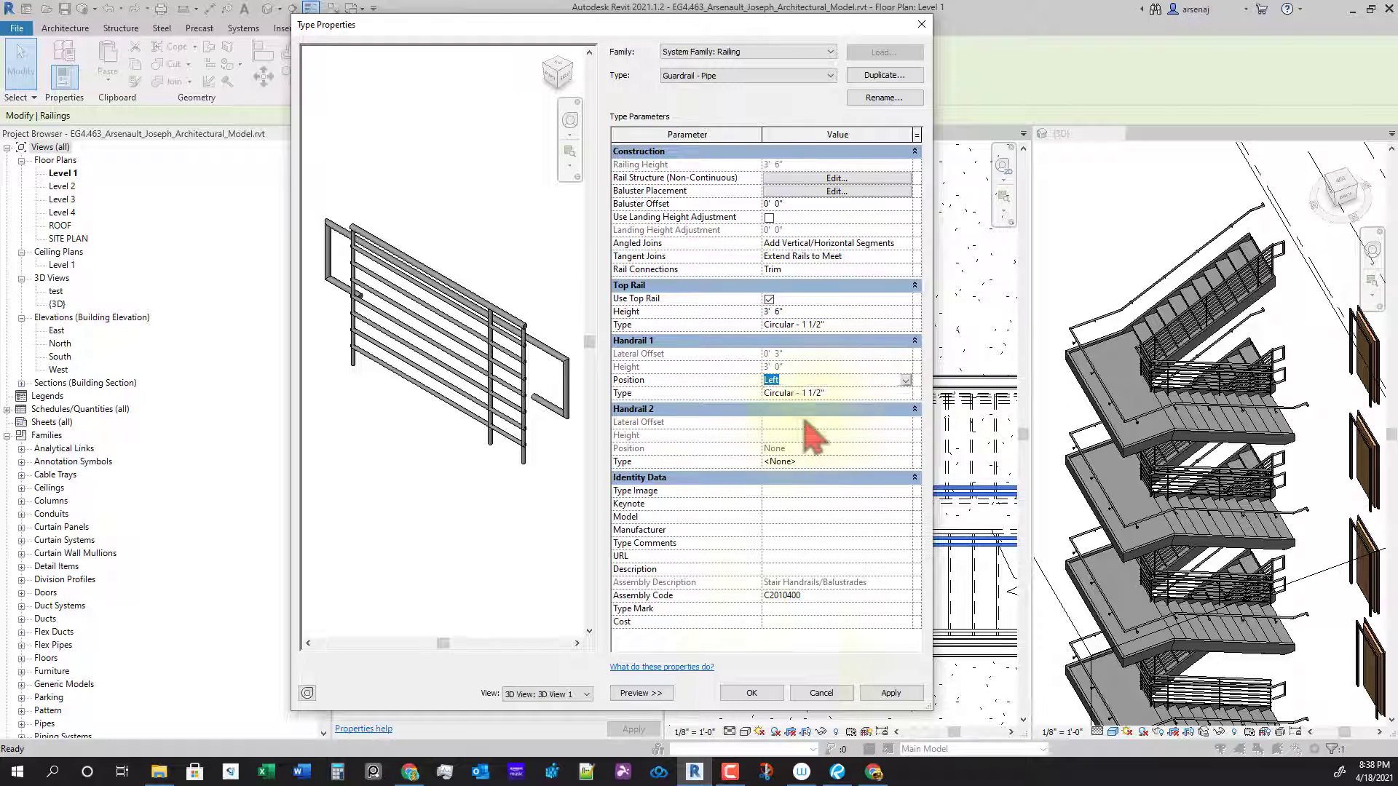
pyautogui.click(774, 693)
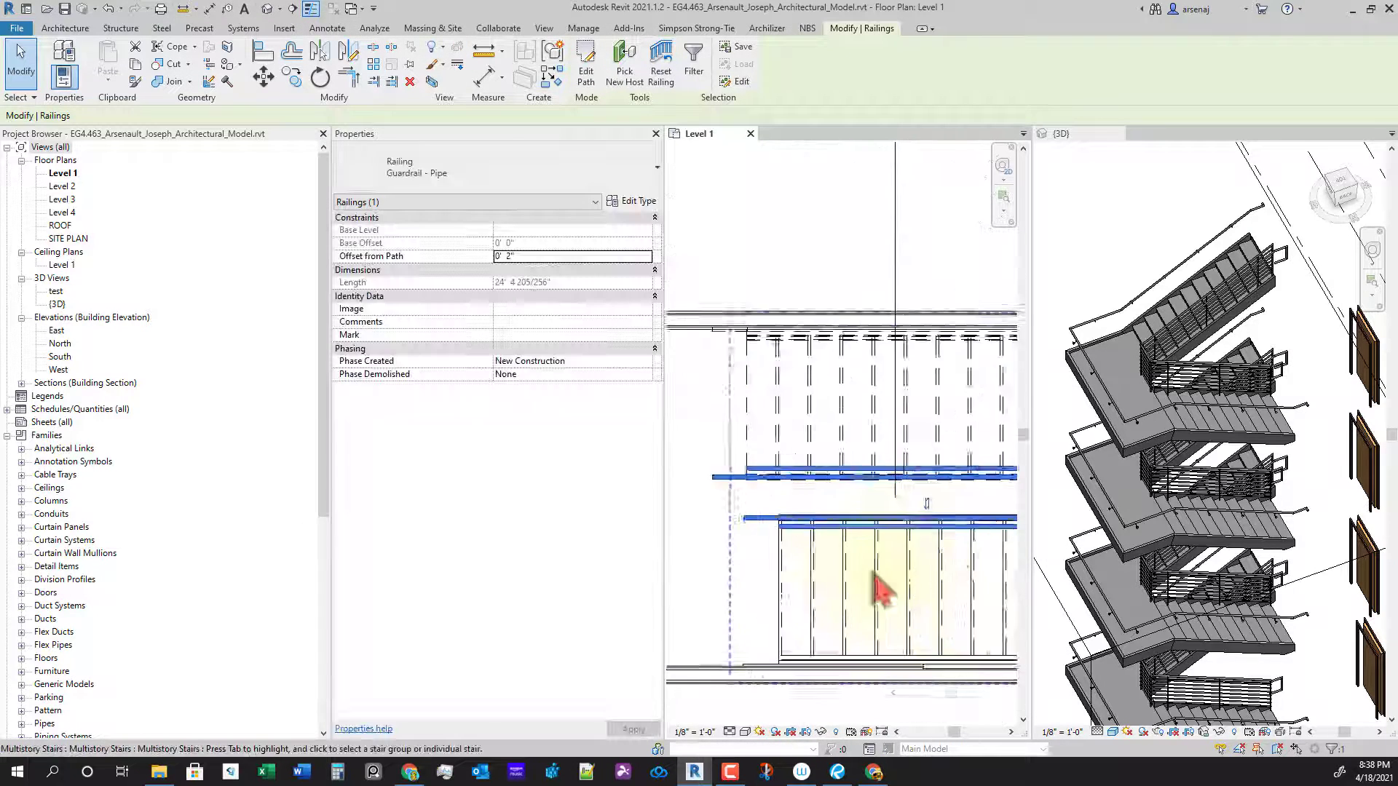
pyautogui.scroll(1, 881, 575)
pyautogui.scroll(5, 1249, 611)
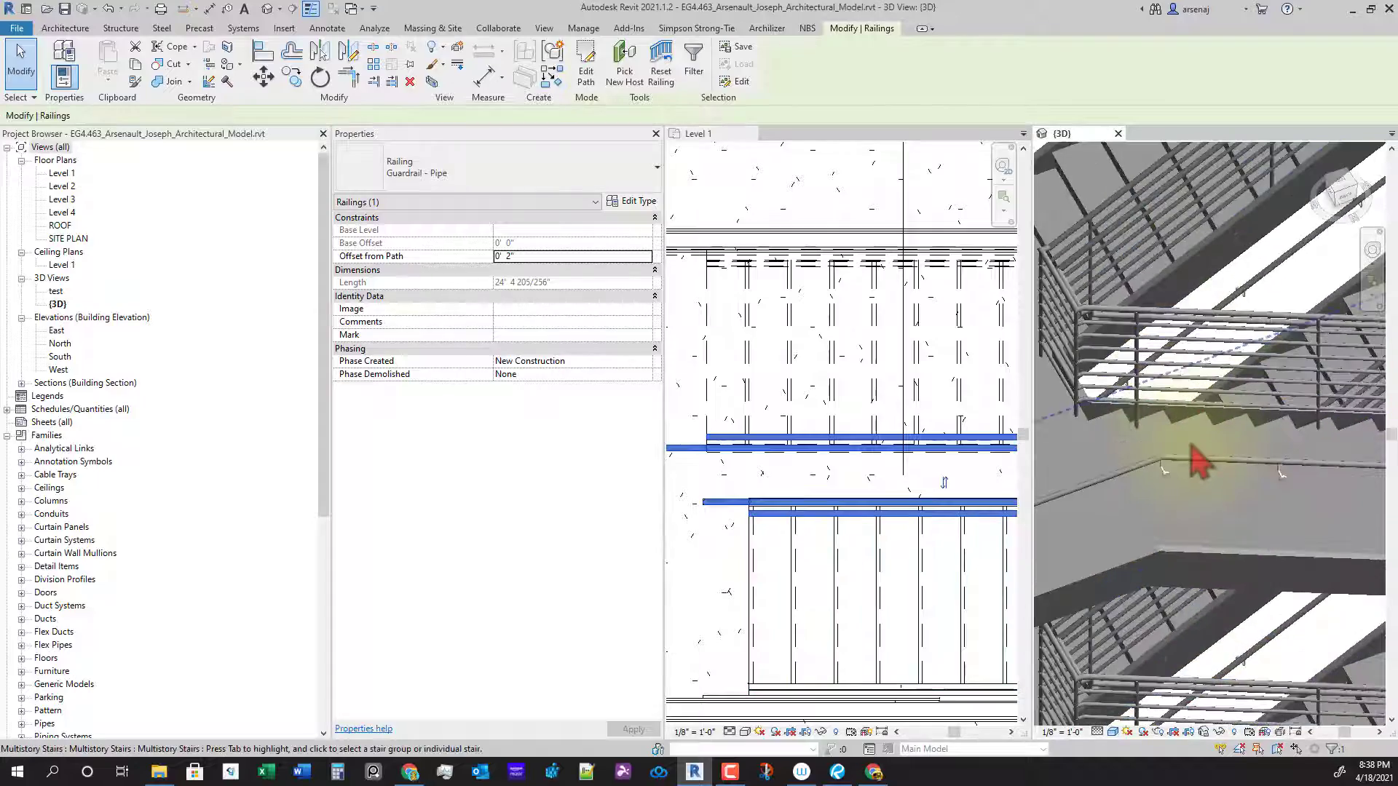
pyautogui.scroll(-10, 1193, 447)
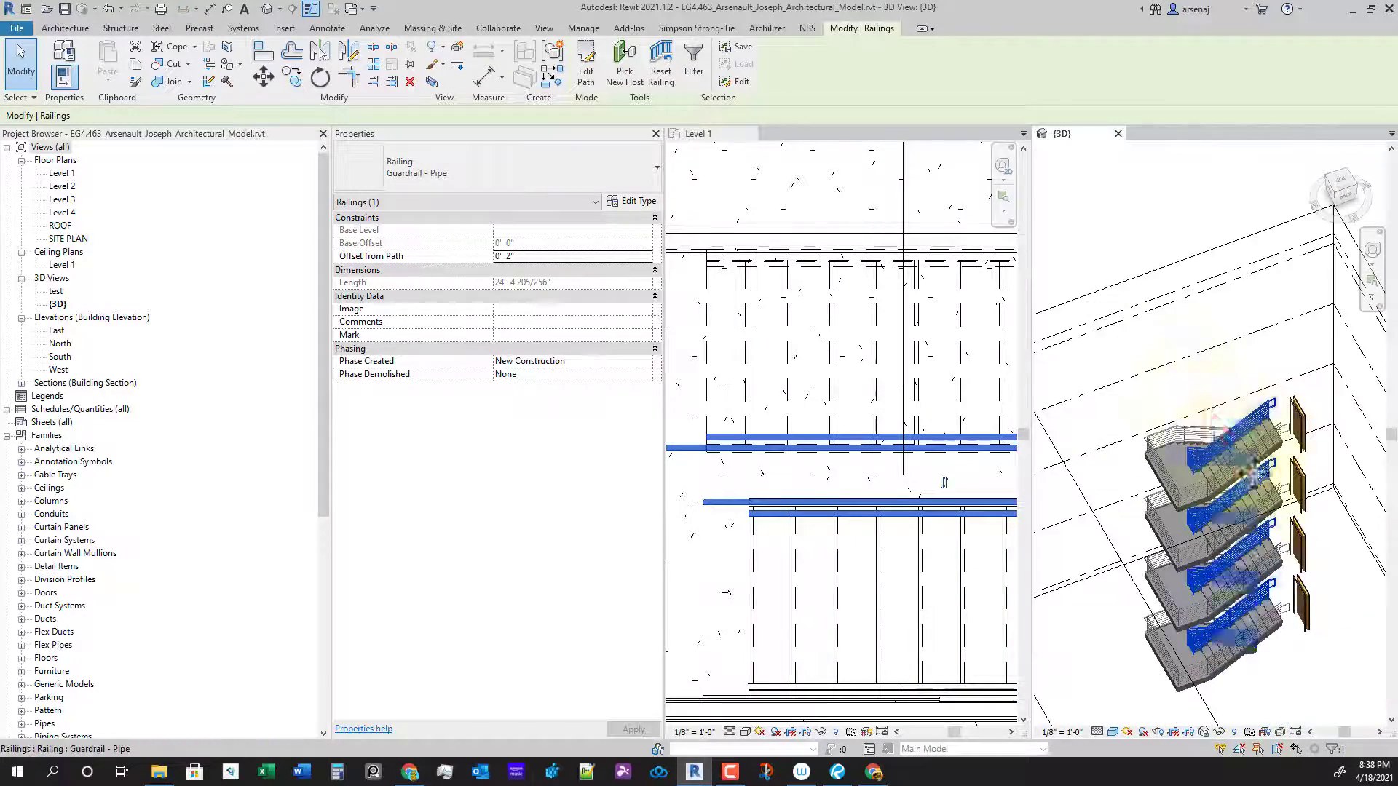
pyautogui.scroll(5, 1245, 469)
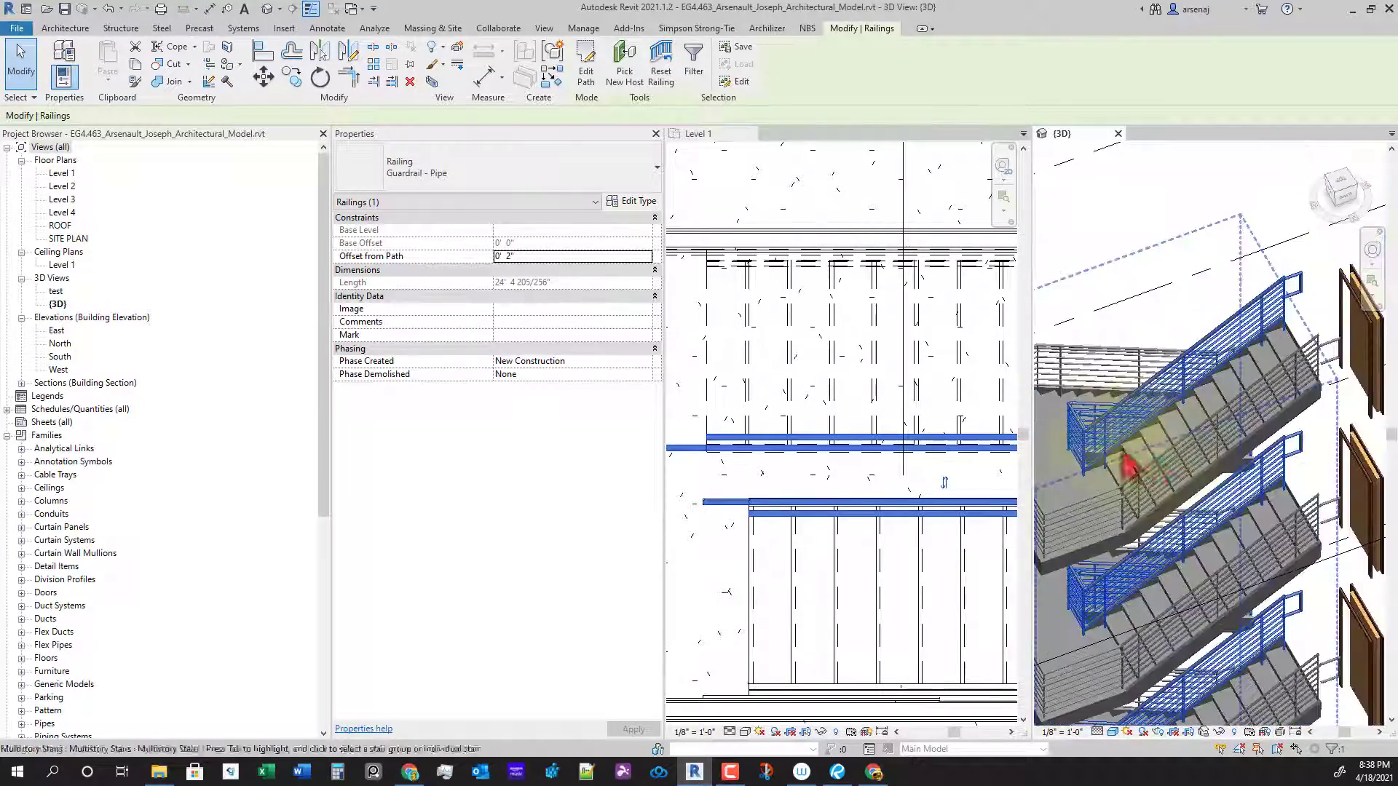
pyautogui.scroll(6, 1128, 466)
pyautogui.press('Escape')
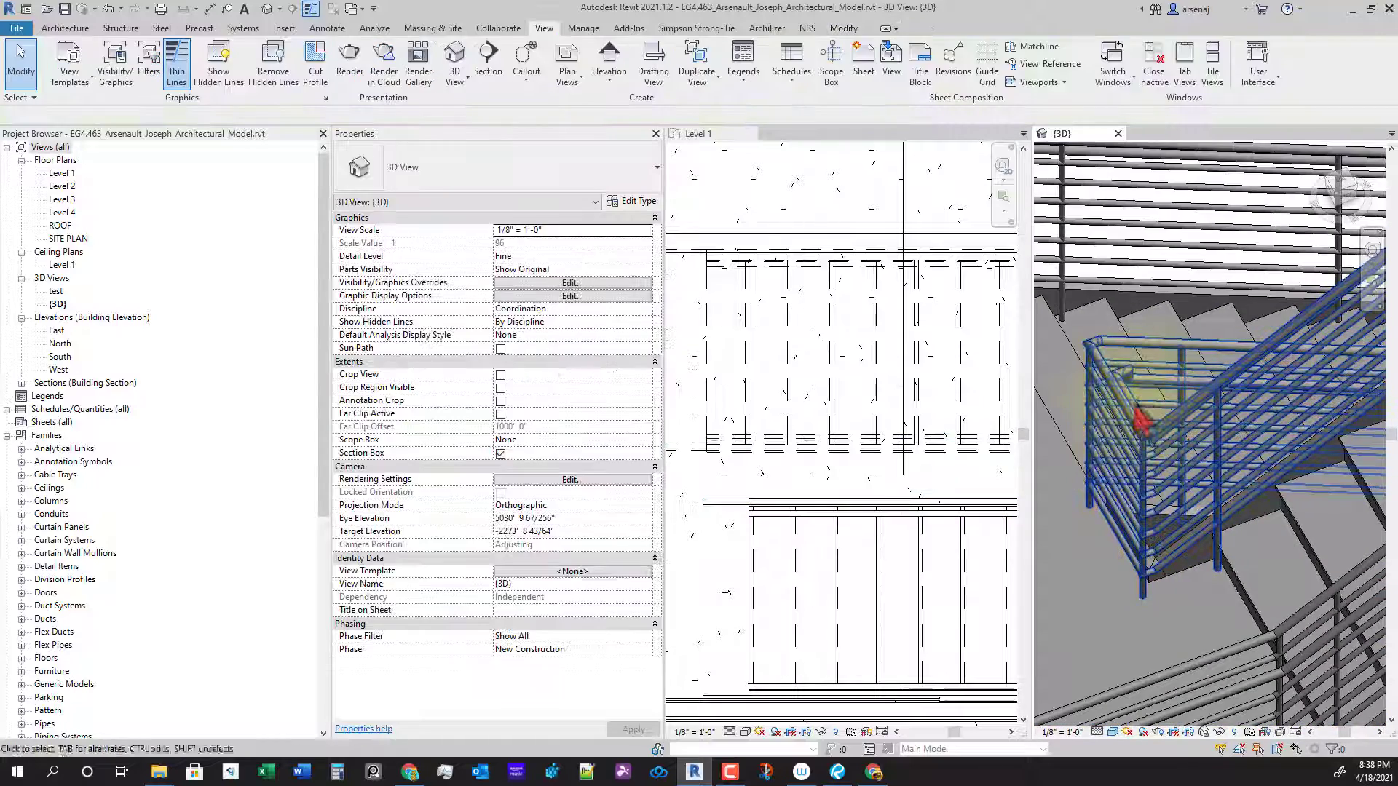
# Step: Set Handrail 1's Position in the Guardrail - Pipe type so the handrail sits on the stair side of the inner guardrail
pyautogui.click(1140, 421)
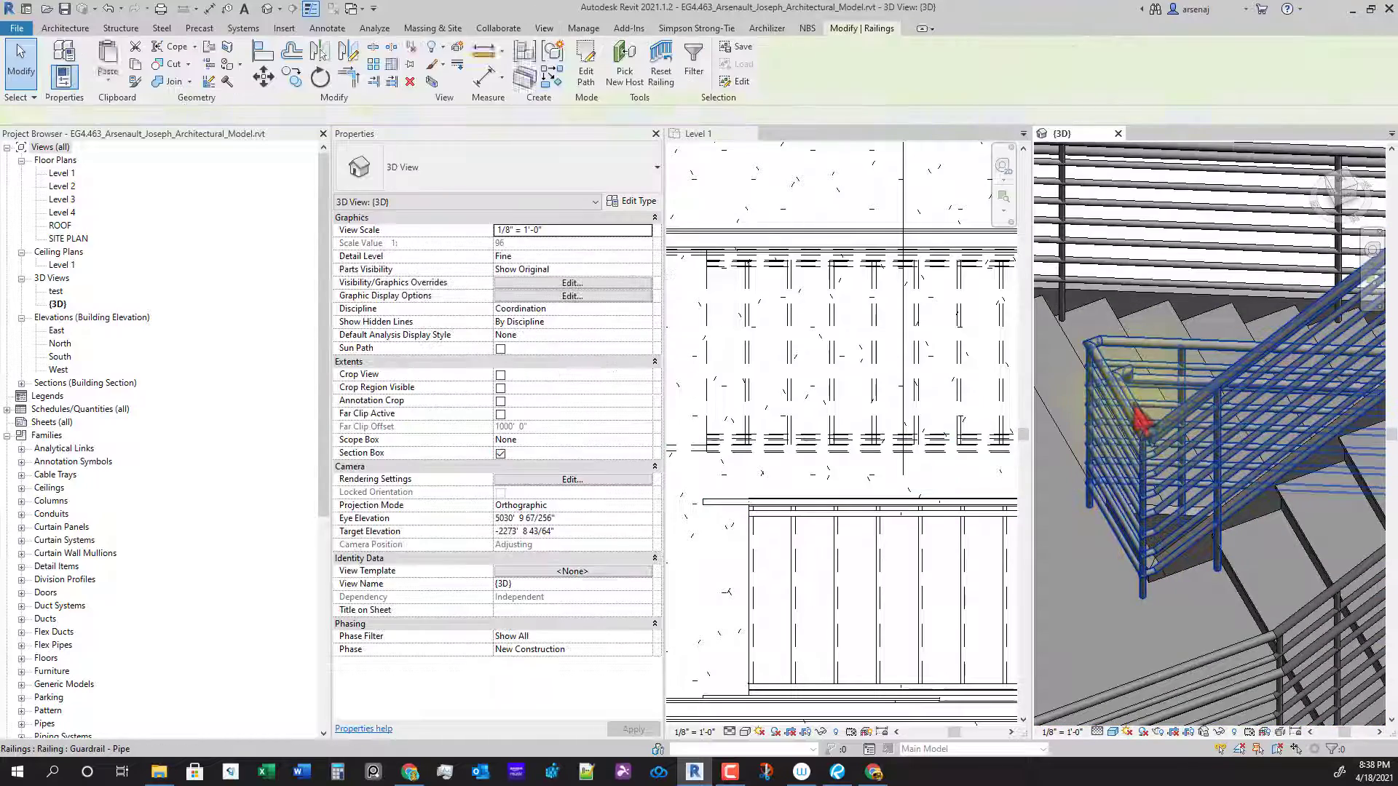
pyautogui.click(639, 204)
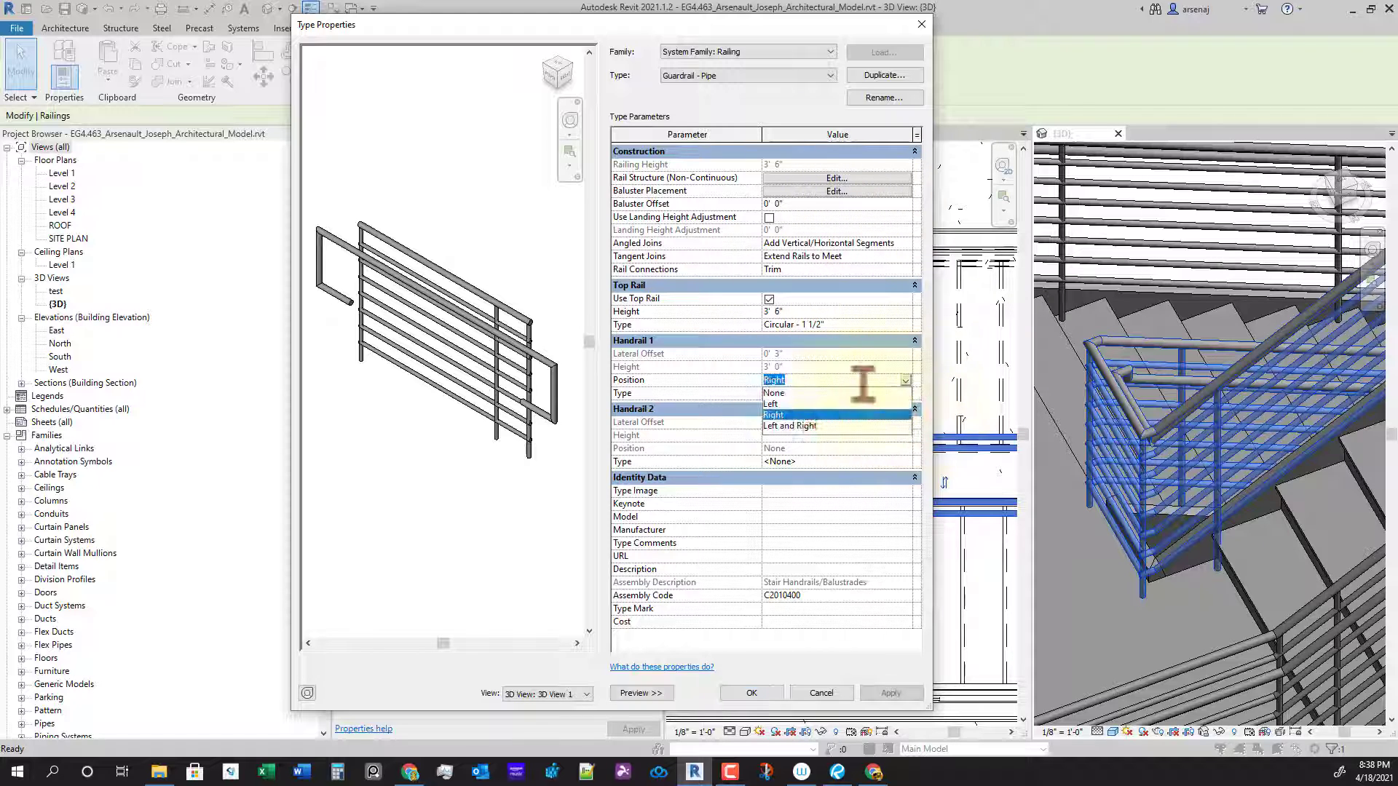
pyautogui.click(751, 693)
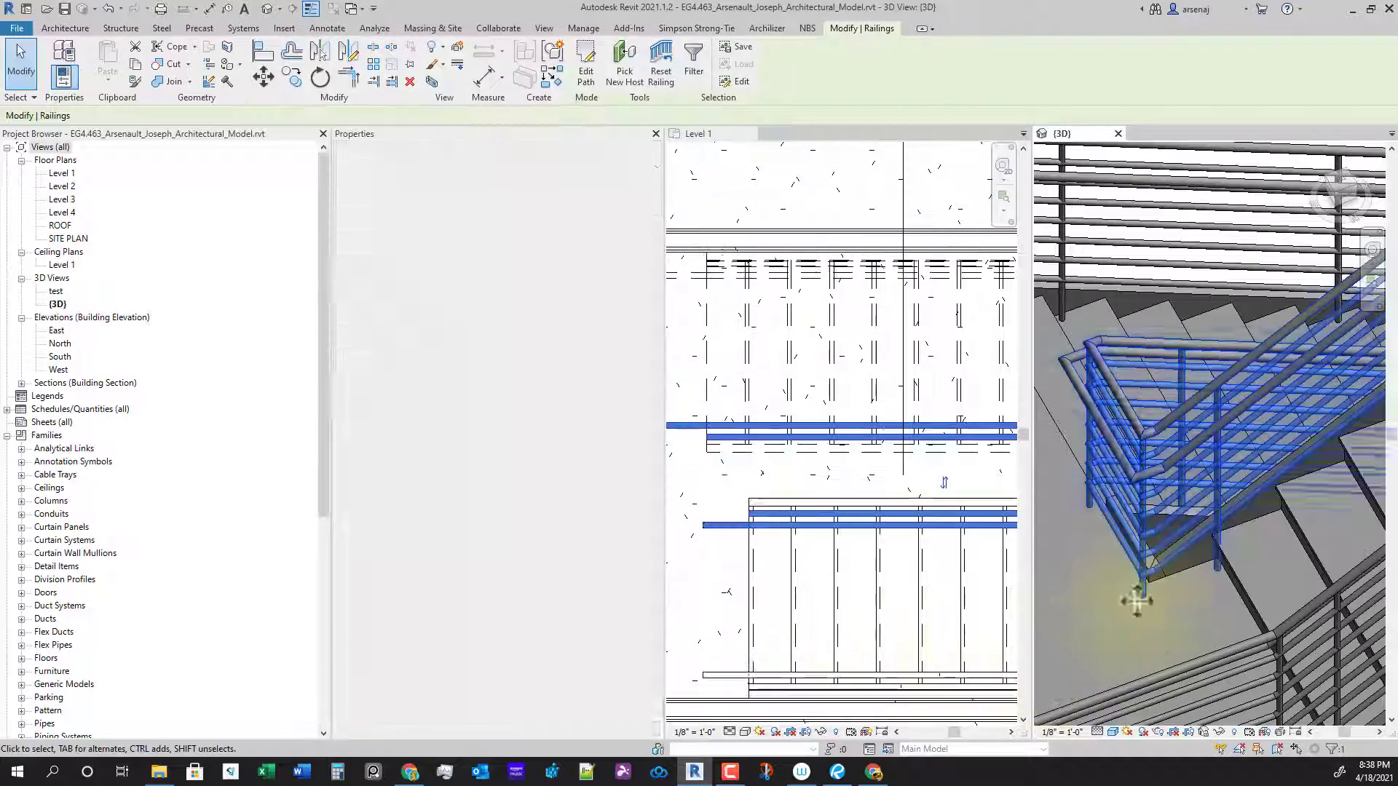
# Step: Change the outer railing around the landing and flights of the same stairs to the Handrail - Wall type
pyautogui.scroll(-3, 1169, 571)
pyautogui.click(1233, 579)
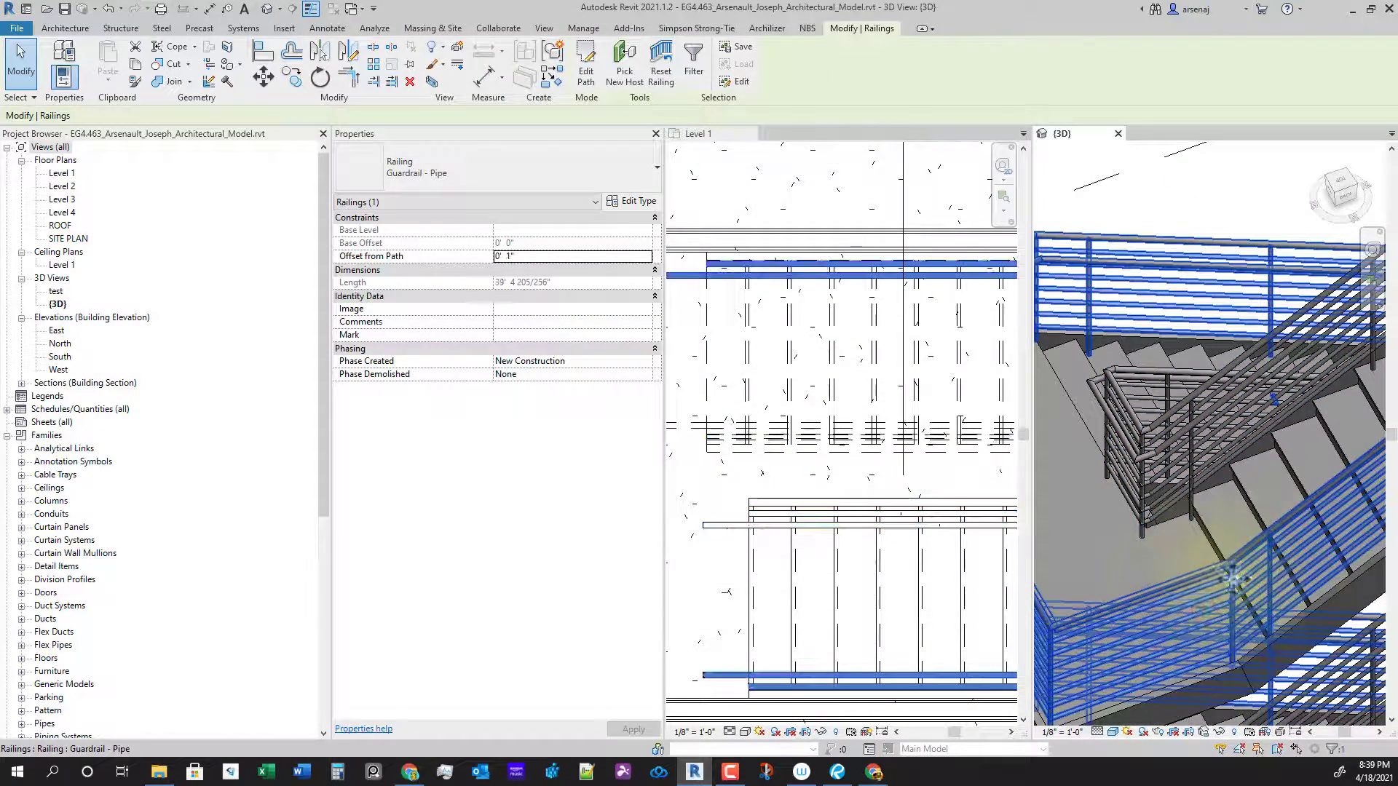
pyautogui.scroll(-3, 1226, 582)
pyautogui.click(627, 201)
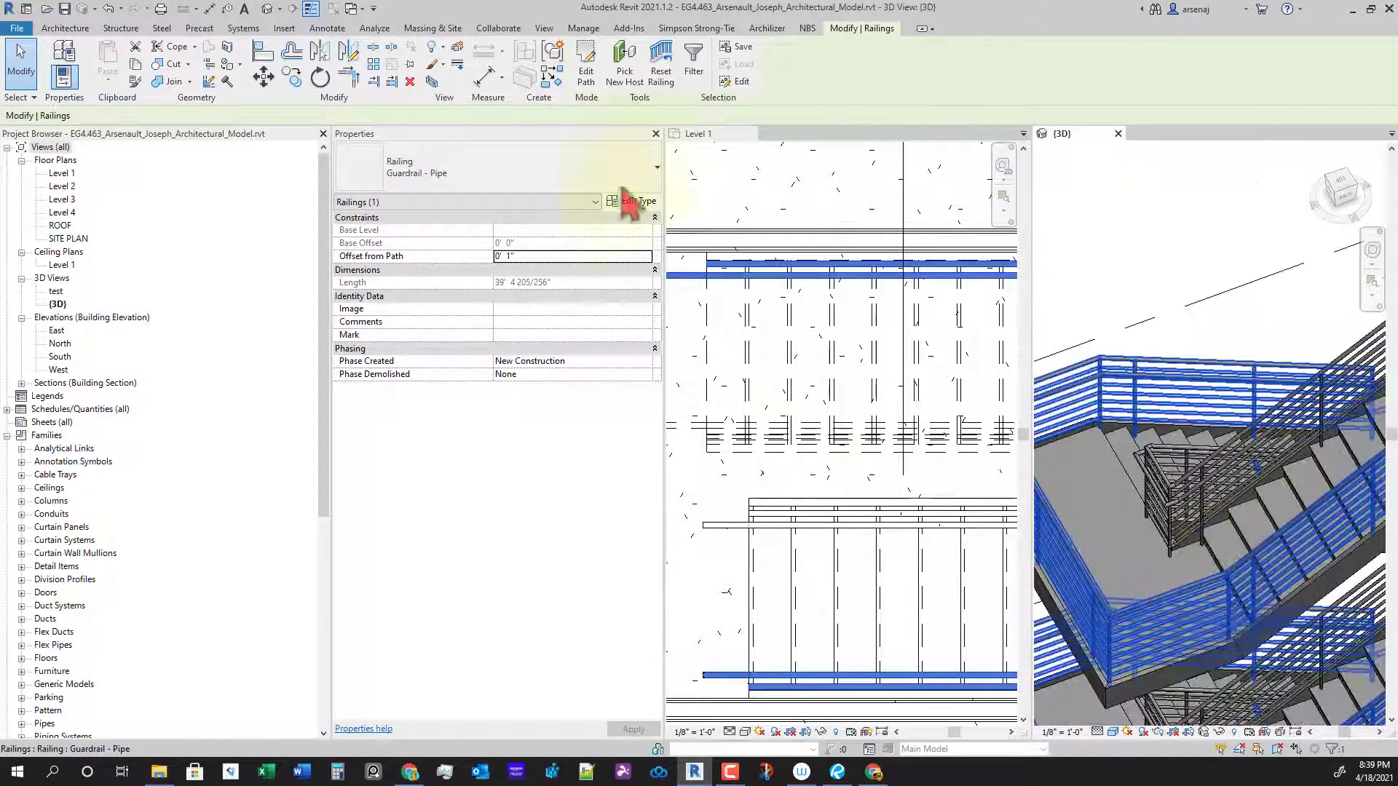
pyautogui.click(586, 186)
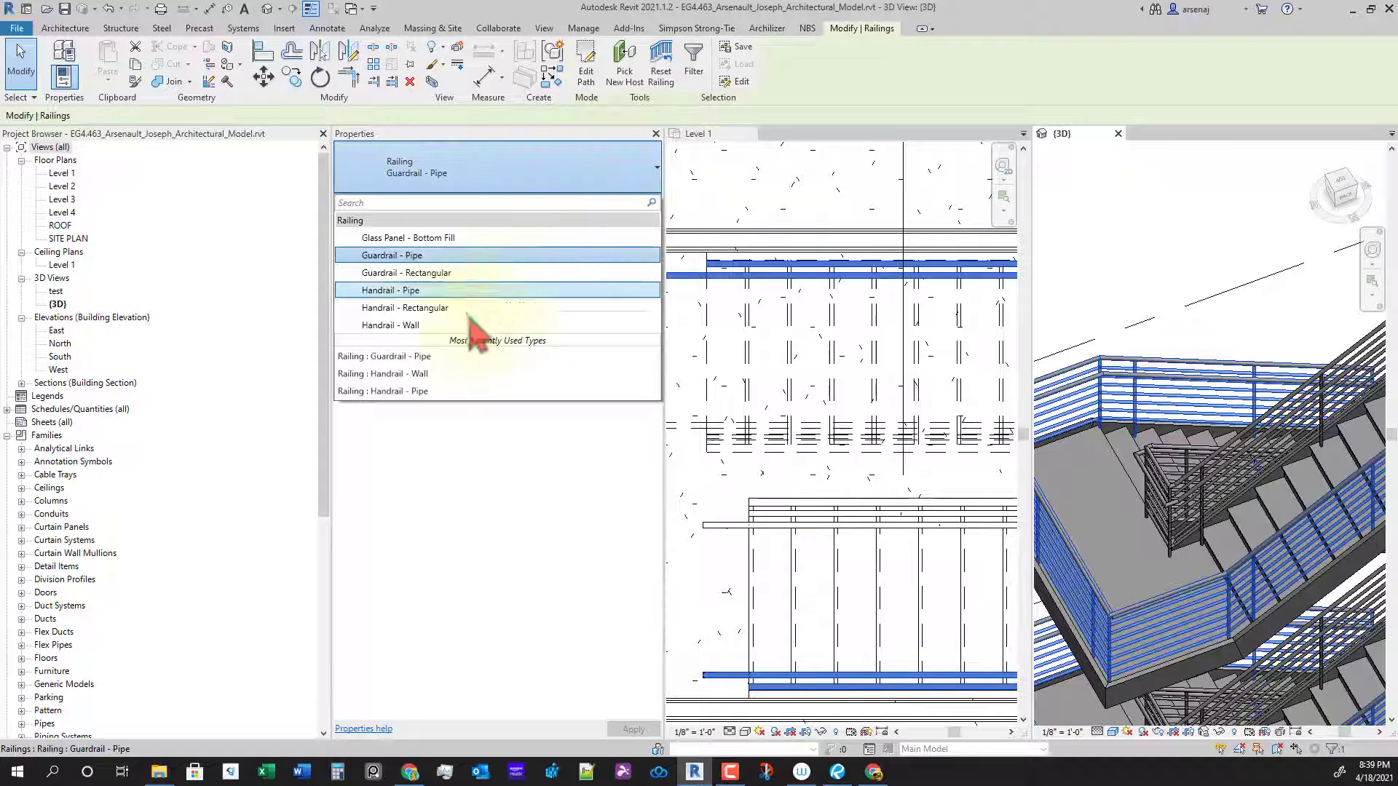
pyautogui.click(419, 328)
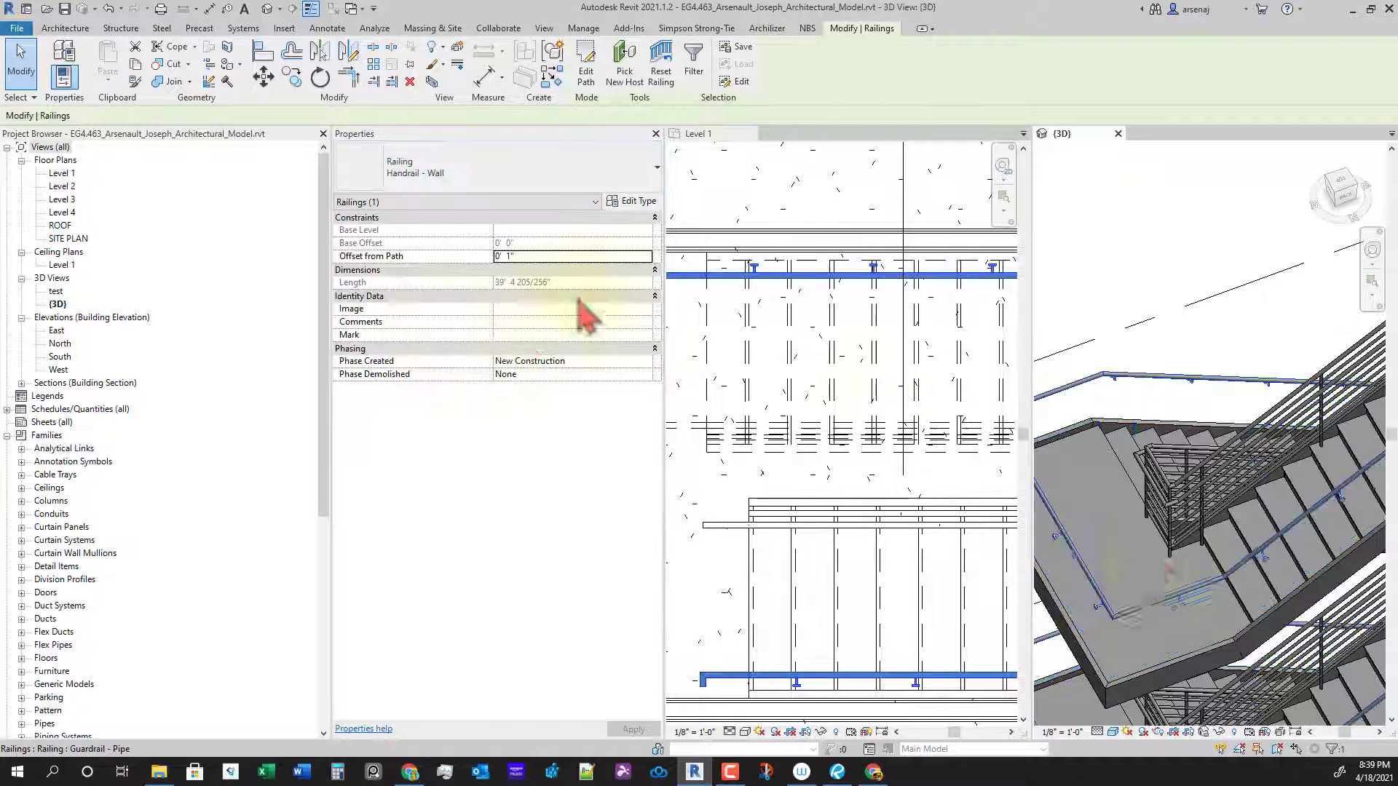
# Step: Set the outer wall handrail's Offset from Path to -0' 2" and check its brackets against the stairwell wall in plan
pyautogui.click(803, 332)
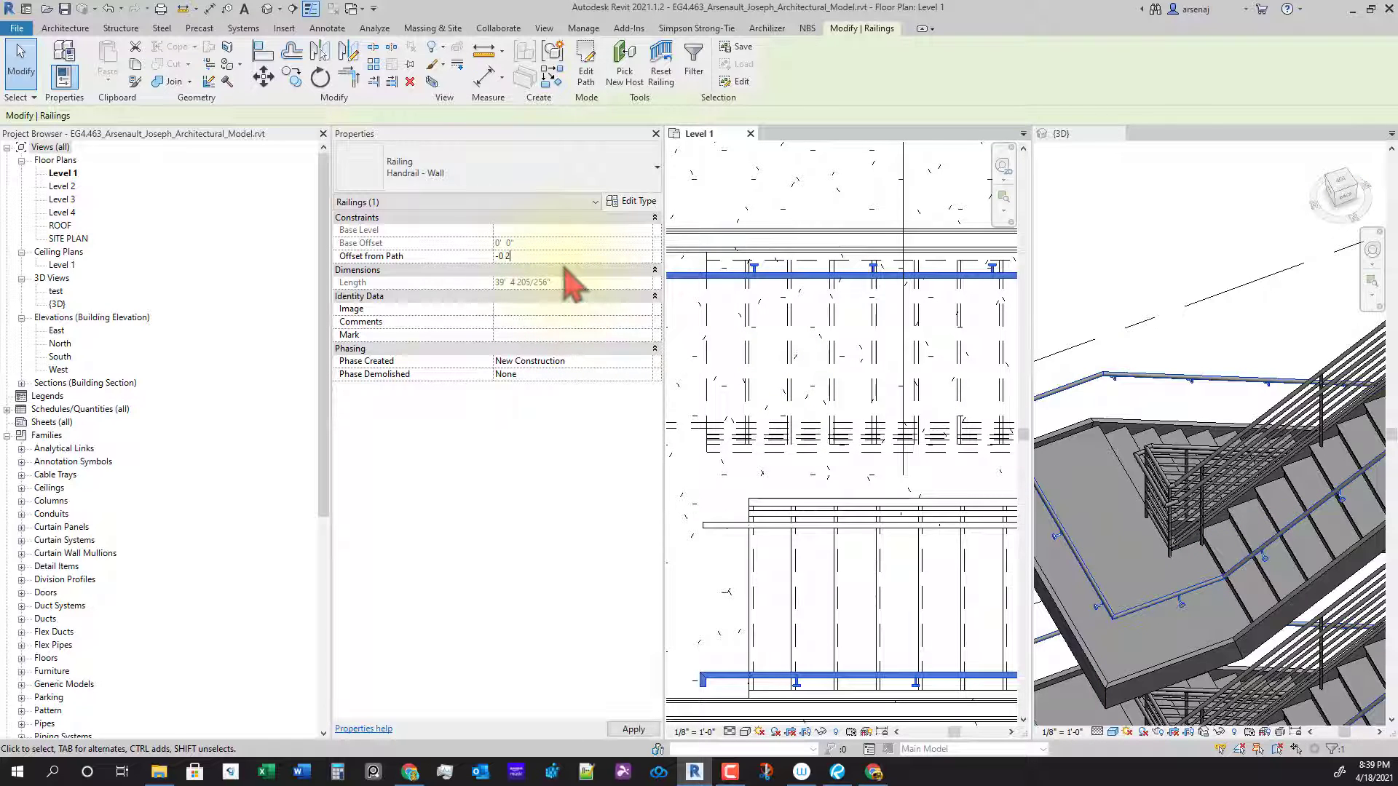
pyautogui.scroll(4, 765, 270)
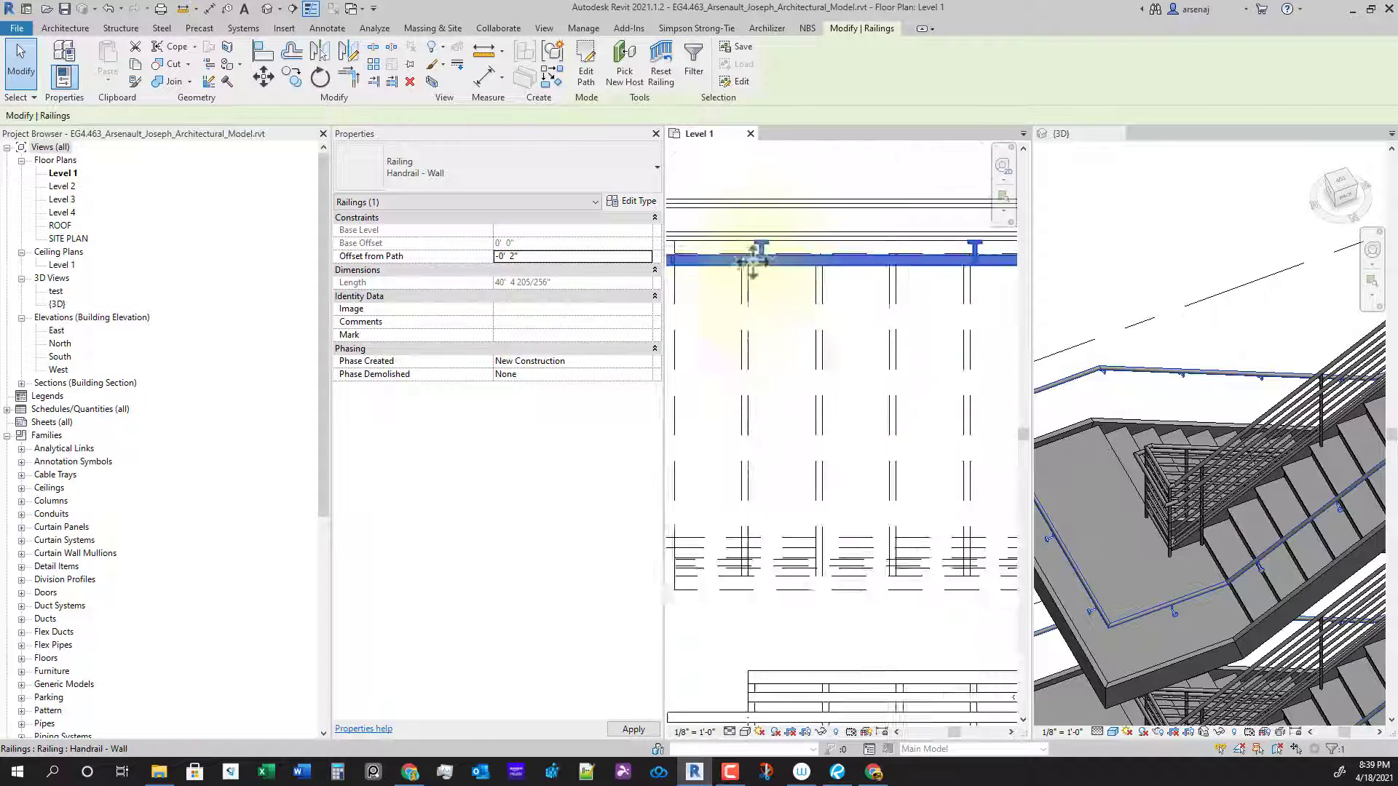
pyautogui.scroll(-6, 809, 331)
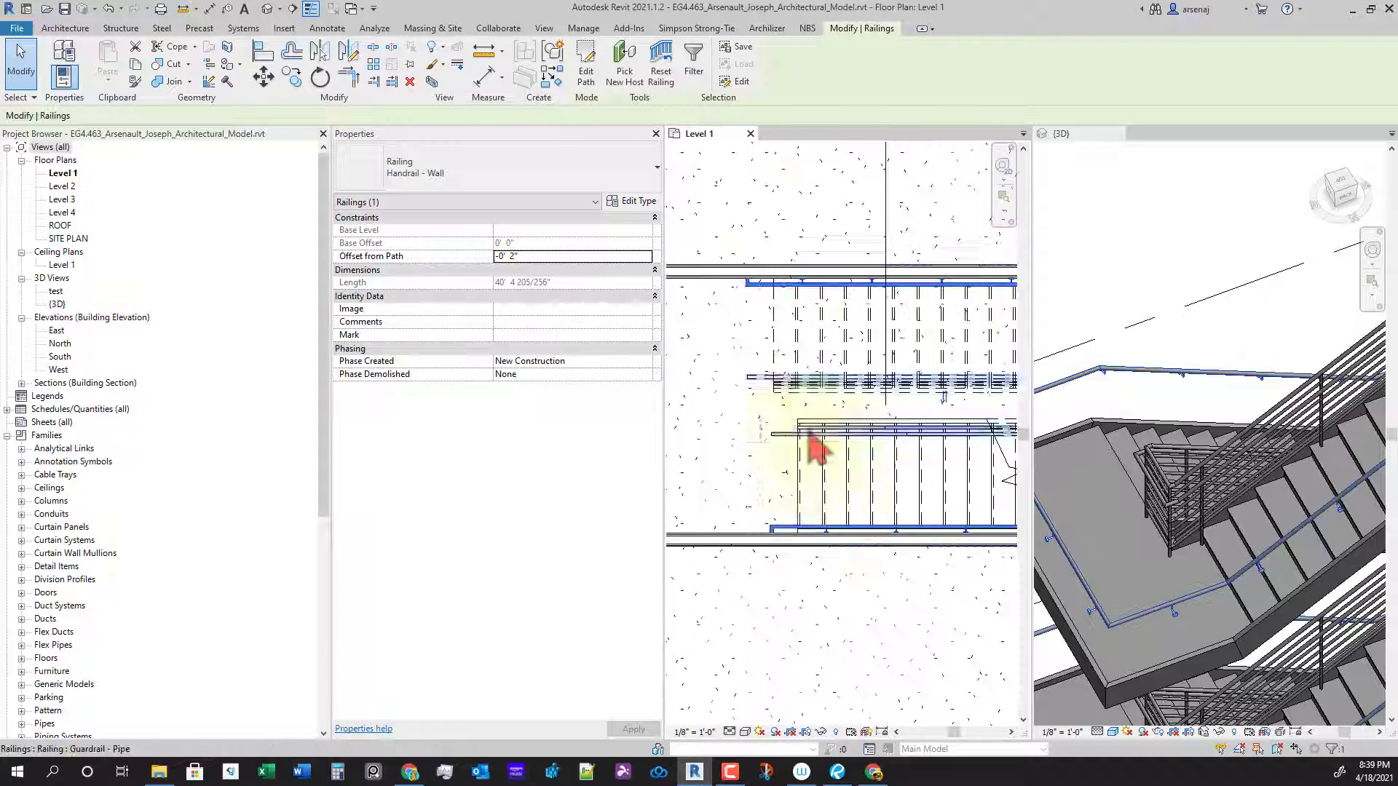
# Step: Examine the other stairwell's inner guardrail in the Level 1 plan, and review the railings along the stacked flights from several angles in 3D
pyautogui.scroll(-4, 845, 510)
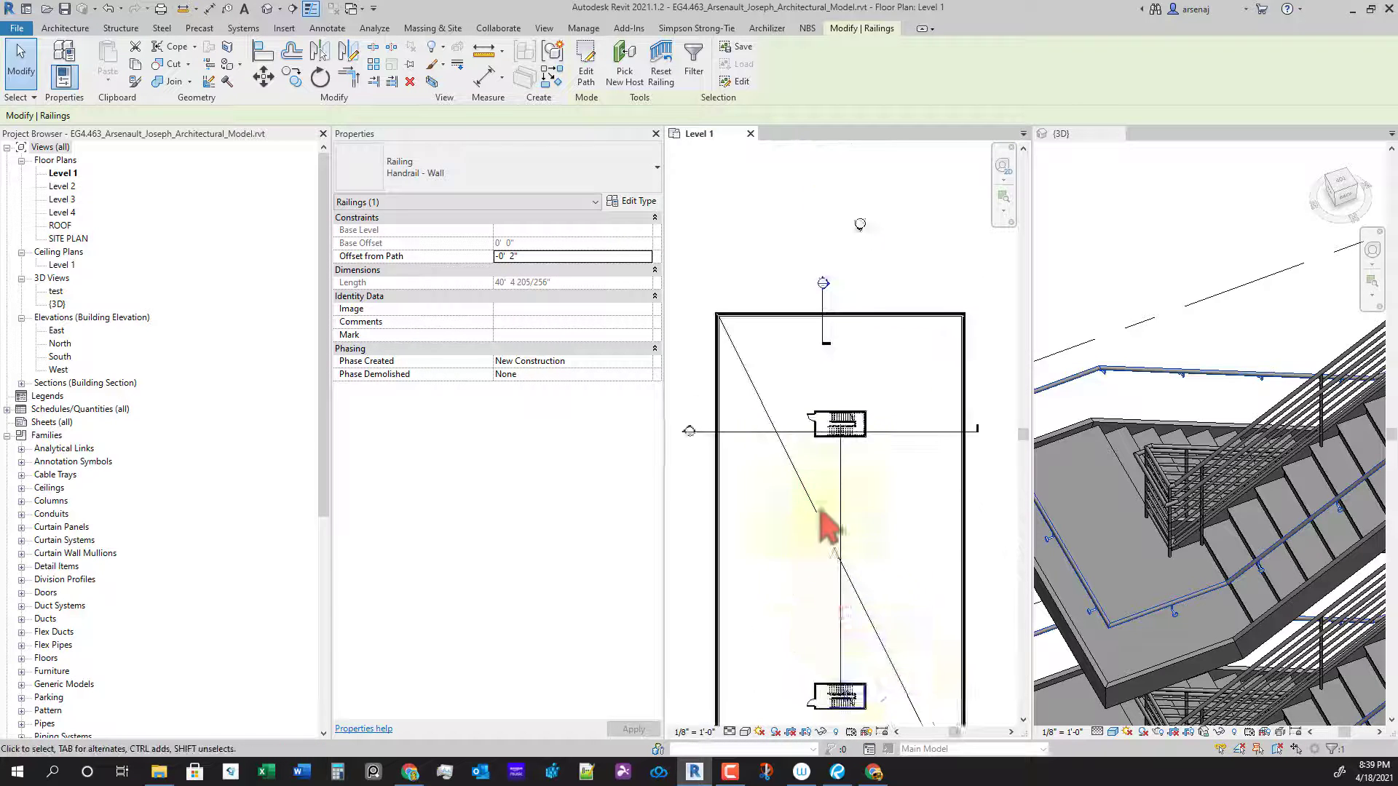
pyautogui.scroll(6, 830, 510)
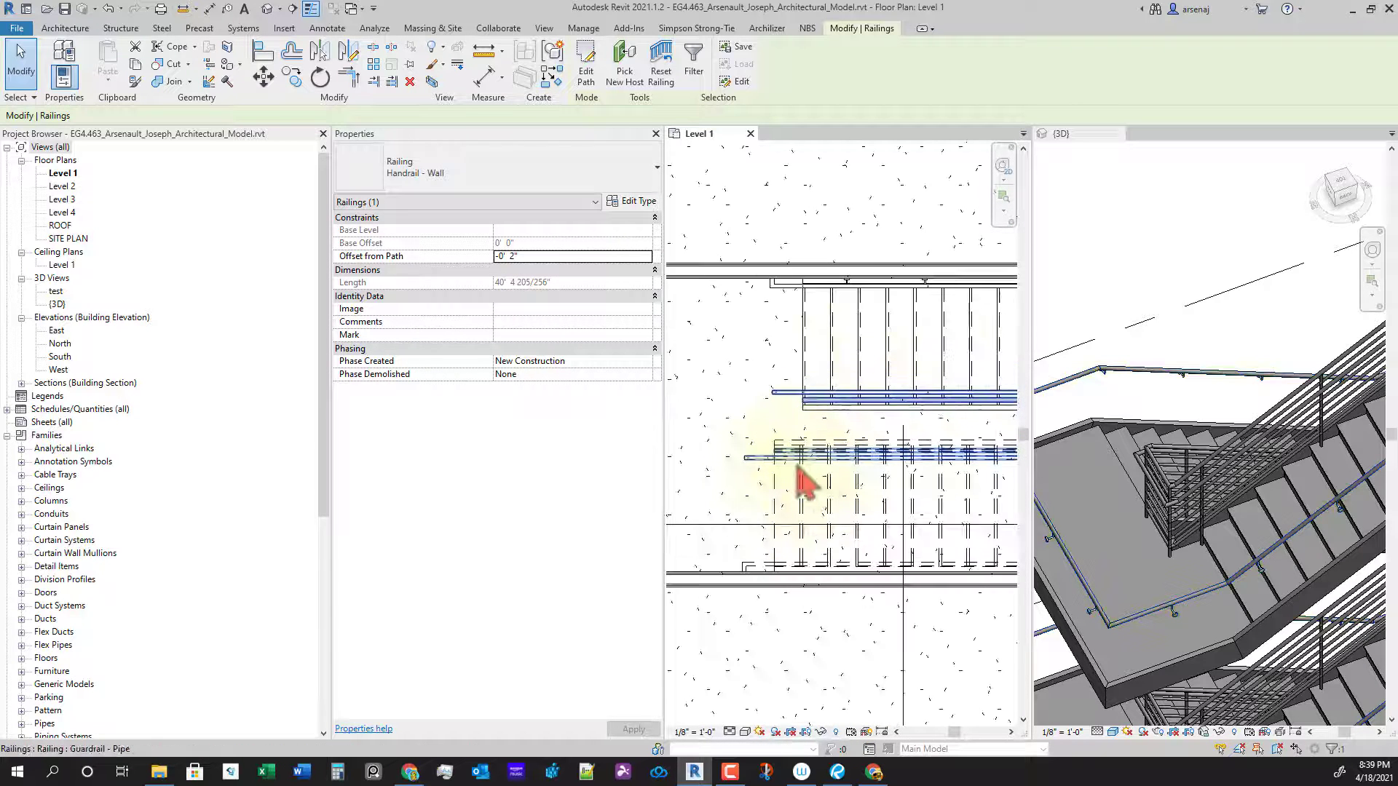
pyautogui.scroll(-5, 815, 313)
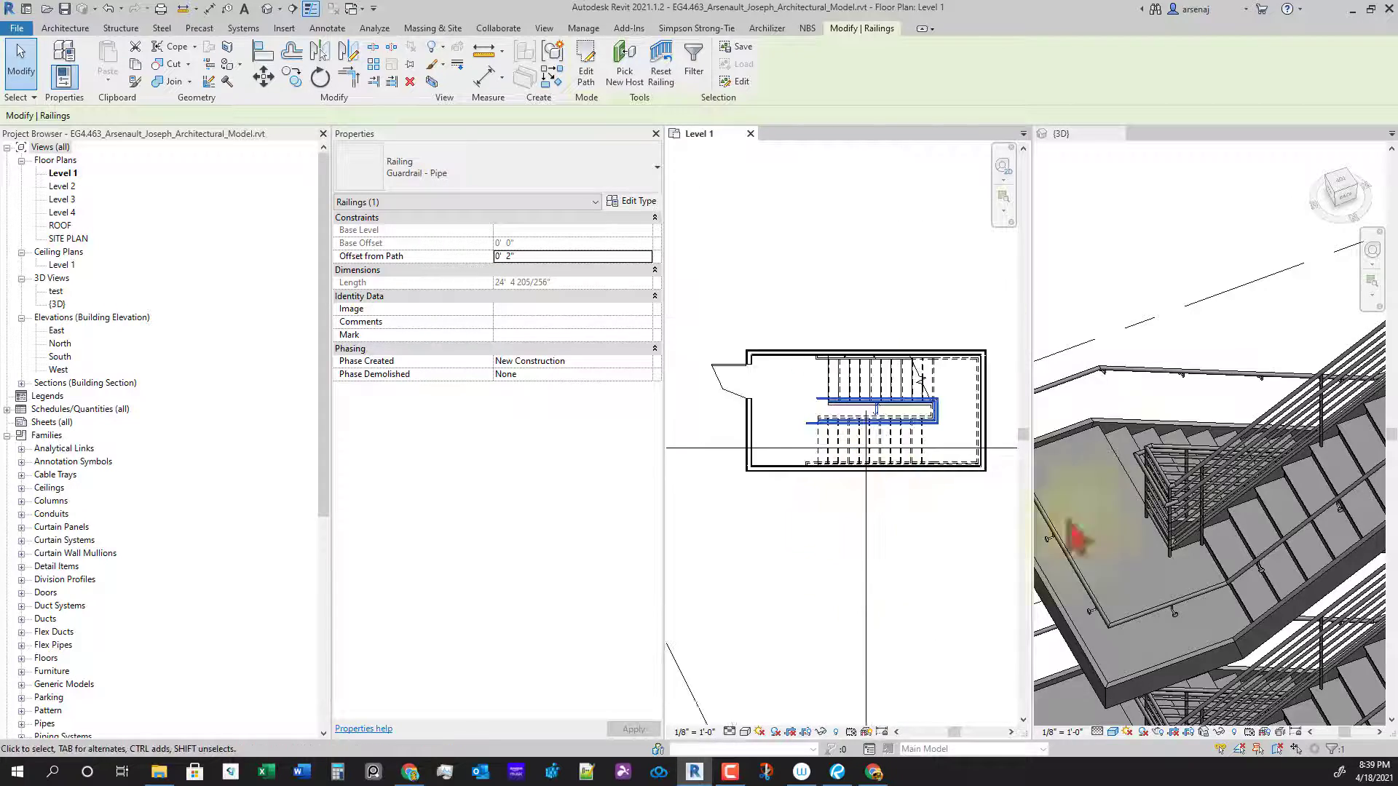
pyautogui.scroll(-6, 1159, 497)
pyautogui.moveTo(1216, 568); pyautogui.dragTo(1229, 583, button='middle')
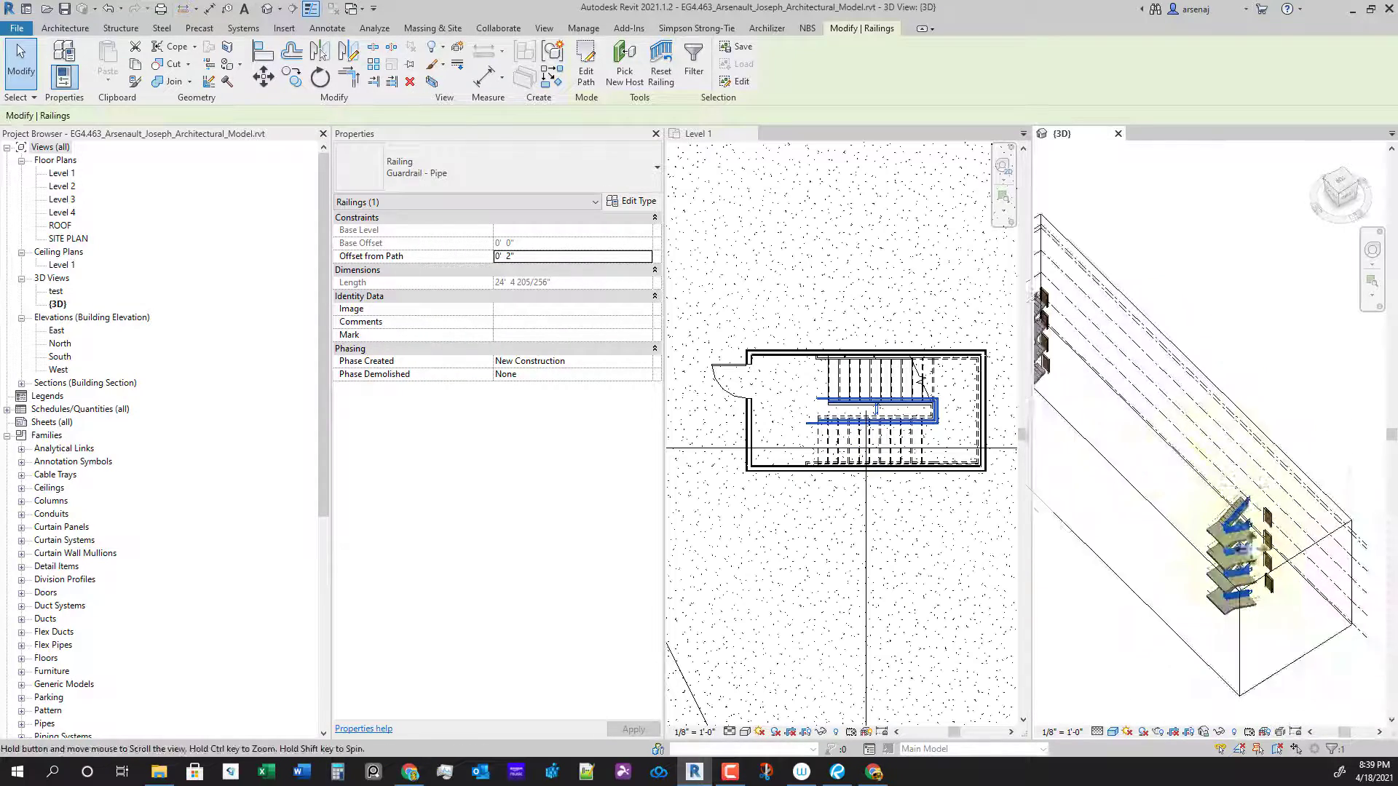
pyautogui.scroll(6, 1238, 547)
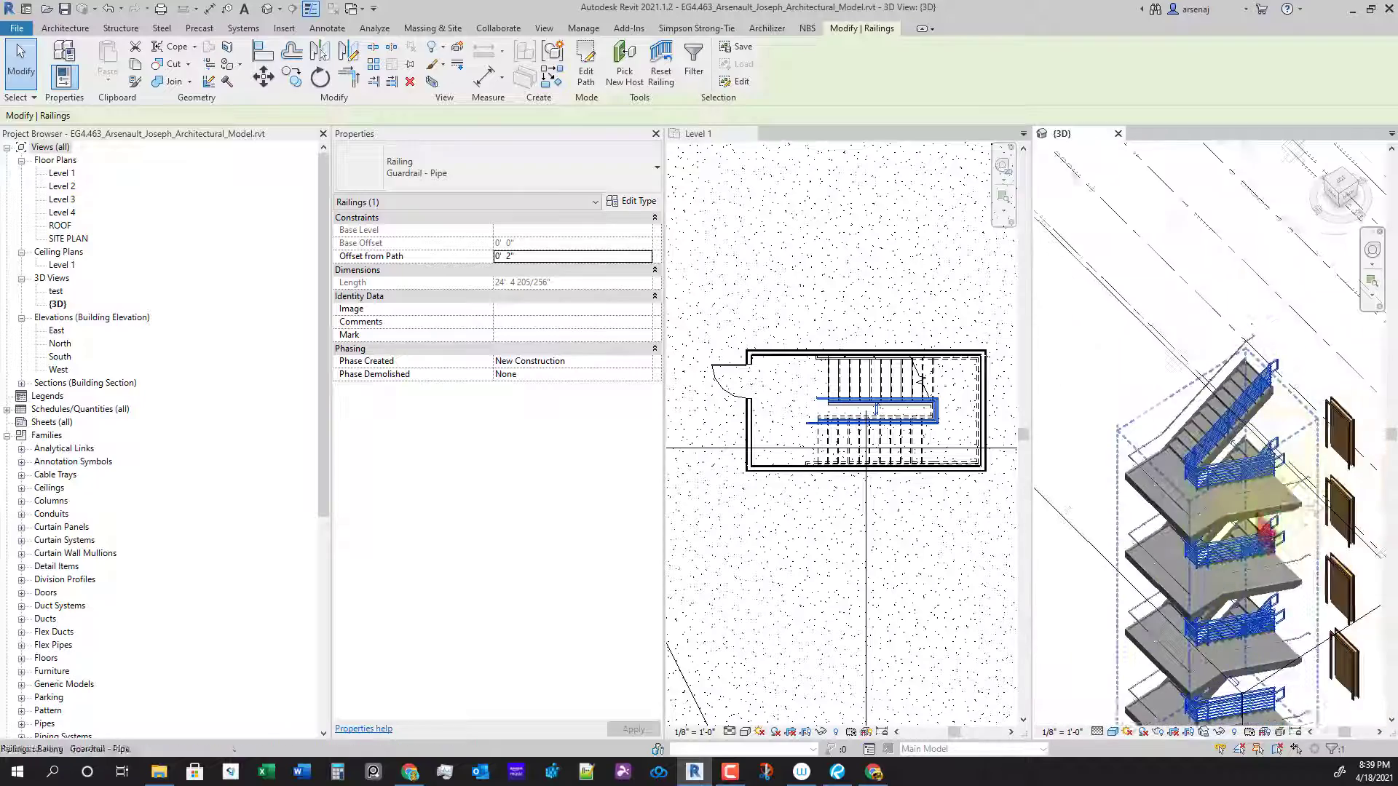
pyautogui.scroll(5, 1275, 473)
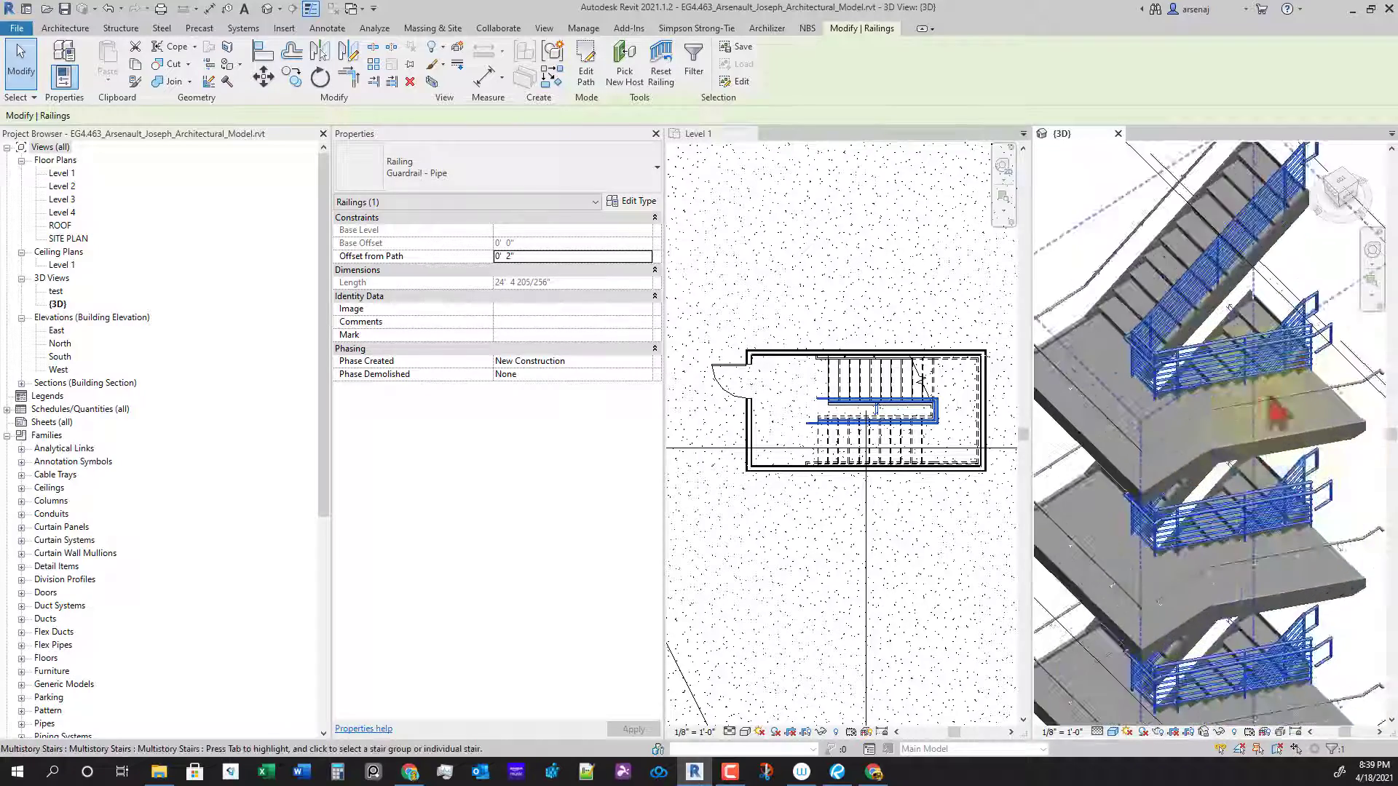
pyautogui.press('Escape')
pyautogui.keyDown('shift'); pyautogui.moveTo(1265, 520); pyautogui.dragTo(1293, 478, button='middle'); pyautogui.keyUp('shift')
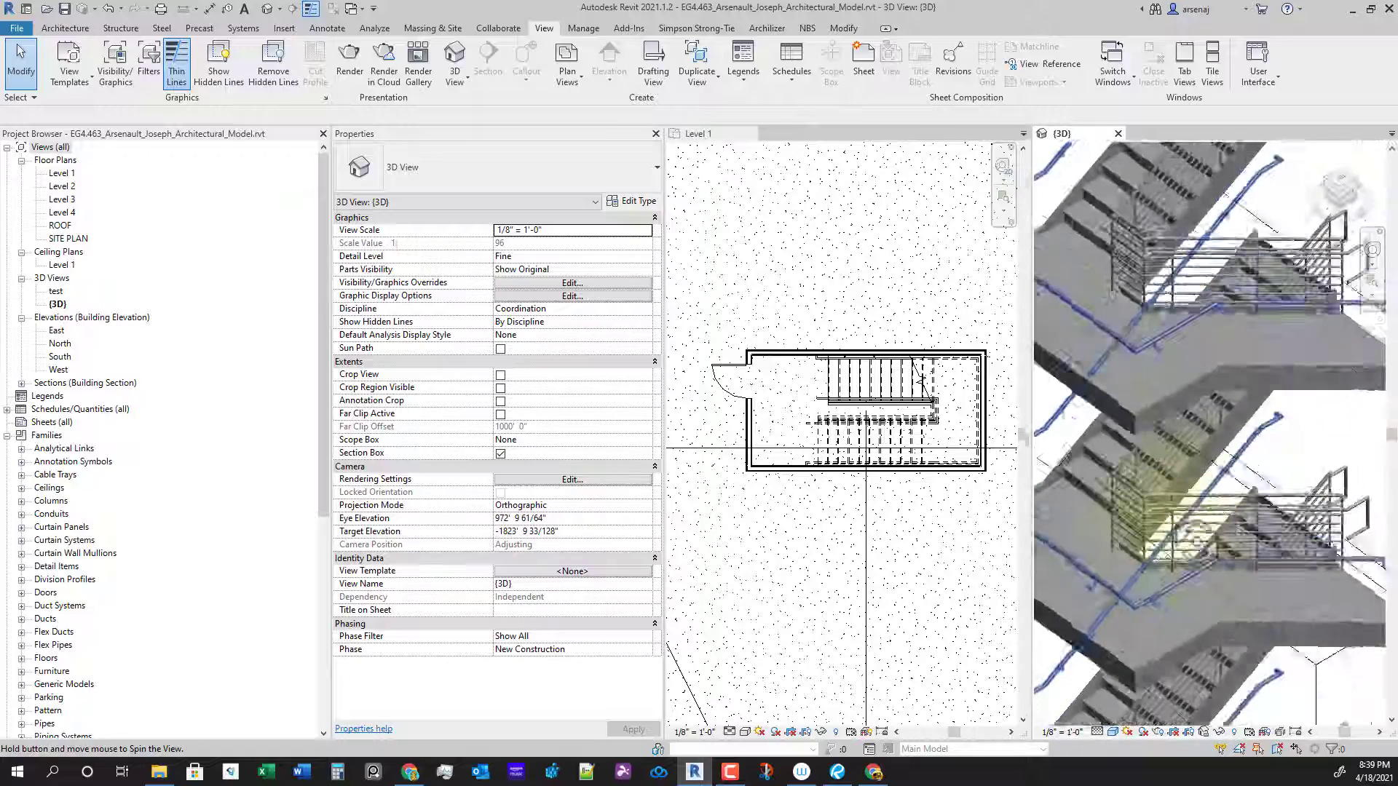
pyautogui.keyDown('shift'); pyautogui.moveTo(1195, 543); pyautogui.dragTo(1202, 604, button='middle'); pyautogui.keyUp('shift')
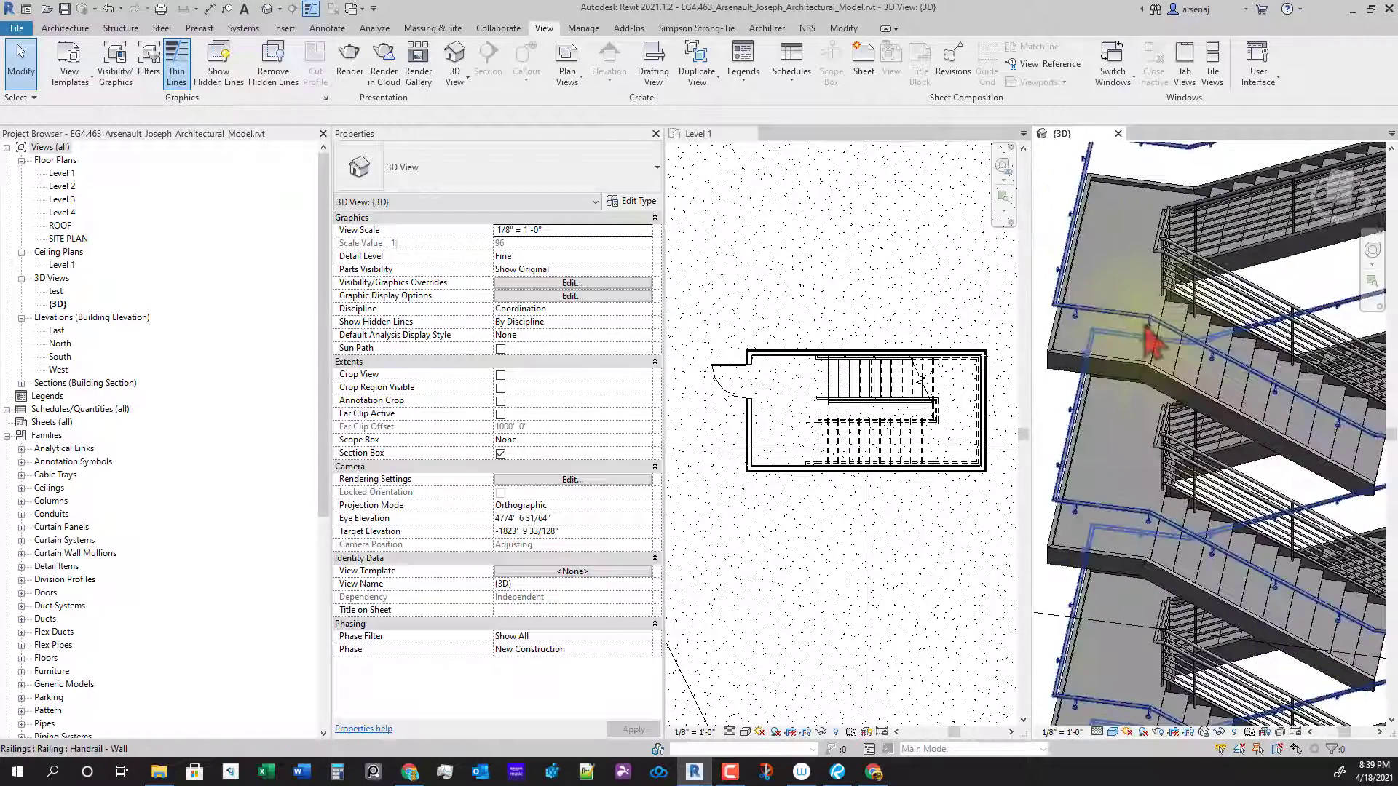
# Step: Compare the outer wall handrail with the inner pipe guardrail on the stacked flights in 3D
pyautogui.click(1074, 276)
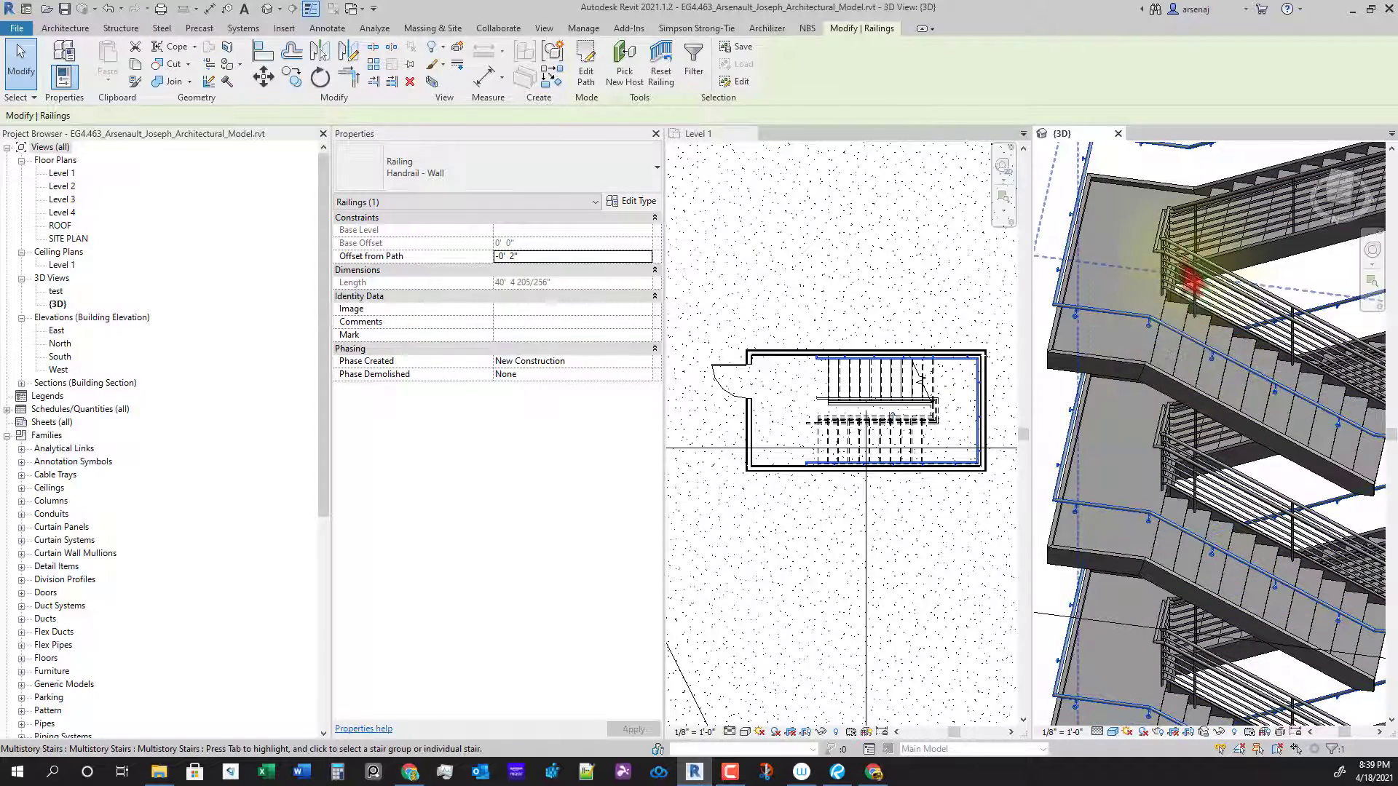
pyautogui.click(1183, 284)
pyautogui.scroll(-1, 1223, 426)
pyautogui.keyDown('shift'); pyautogui.moveTo(1233, 436); pyautogui.dragTo(1269, 390, button='middle'); pyautogui.keyUp('shift')
pyautogui.scroll(-2, 1198, 280)
pyautogui.moveTo(1234, 280); pyautogui.dragTo(1256, 381, button='middle')
pyautogui.scroll(-1, 1136, 404)
pyautogui.moveTo(1136, 404); pyautogui.dragTo(1373, 425, button='middle')
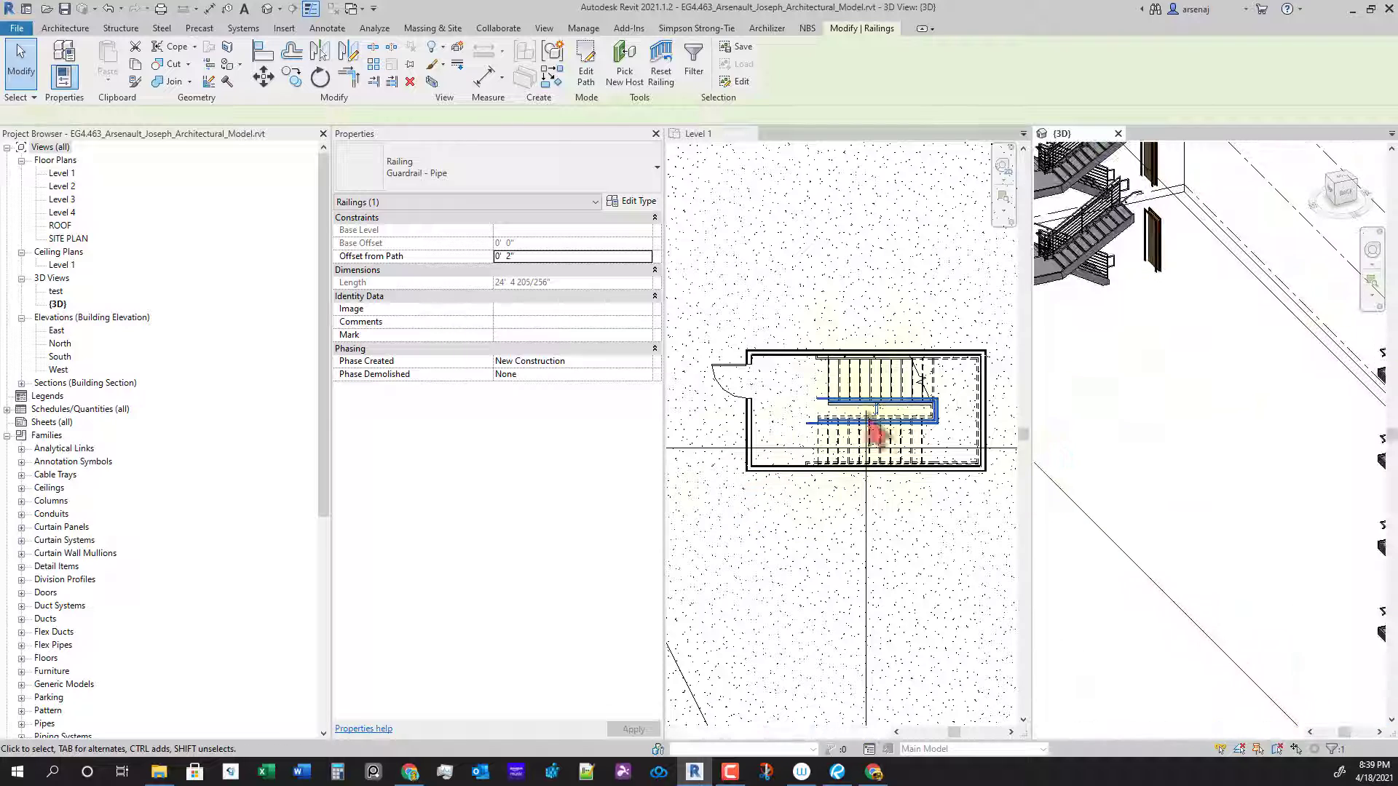
# Step: Check the selected inner pipe guardrail within its stairwell in the Level 1 plan
pyautogui.scroll(-1, 877, 437)
pyautogui.moveTo(877, 437); pyautogui.dragTo(867, 677, button='middle')
pyautogui.scroll(-1, 878, 593)
pyautogui.moveTo(874, 568); pyautogui.dragTo(870, 383, button='middle')
pyautogui.scroll(-1, 880, 257)
pyautogui.scroll(5, 884, 397)
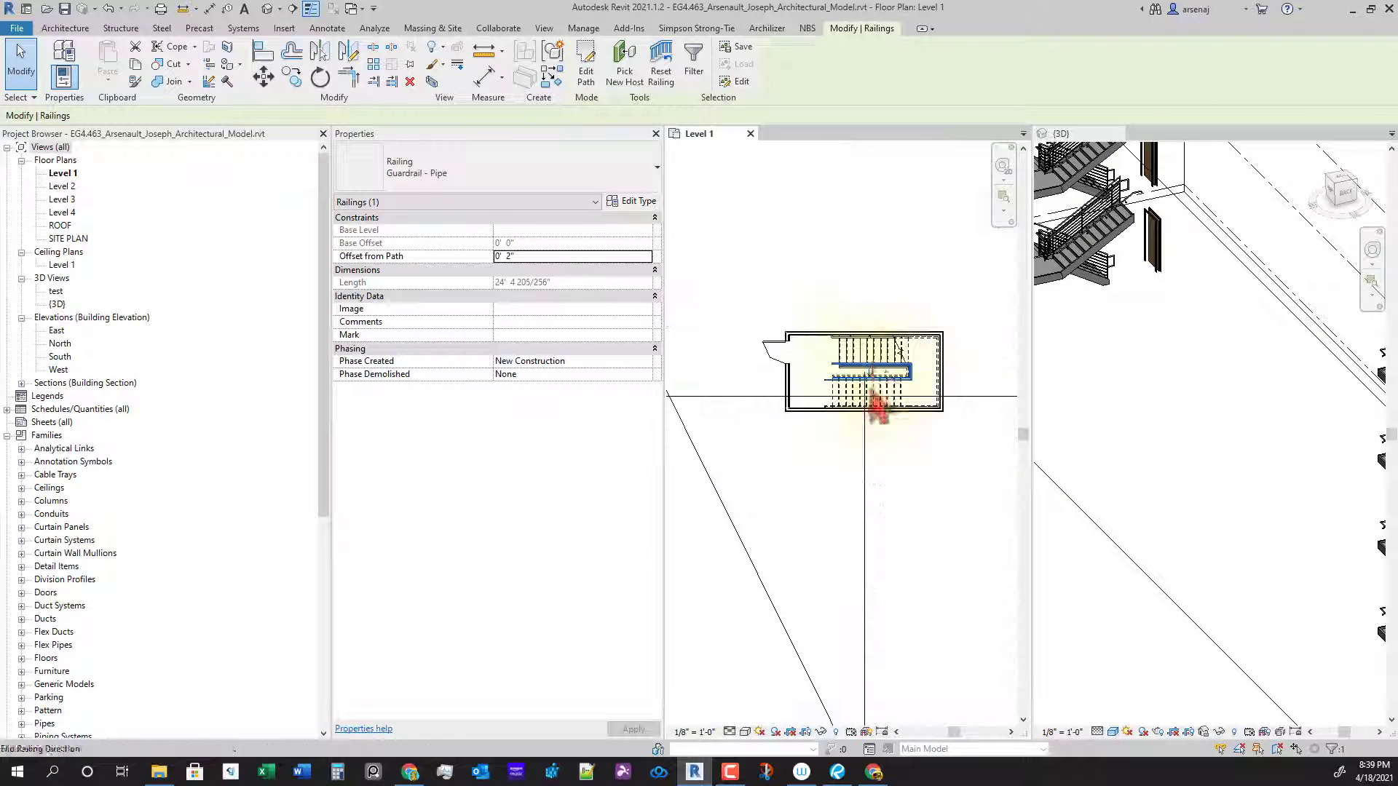
pyautogui.scroll(-1, 861, 481)
pyautogui.moveTo(897, 560)
pyautogui.mouseDown(button='middle')
pyautogui.moveTo(898, 571)
pyautogui.moveTo(896, 560)
pyautogui.mouseUp(button='middle')
pyautogui.scroll(-1, 841, 619)
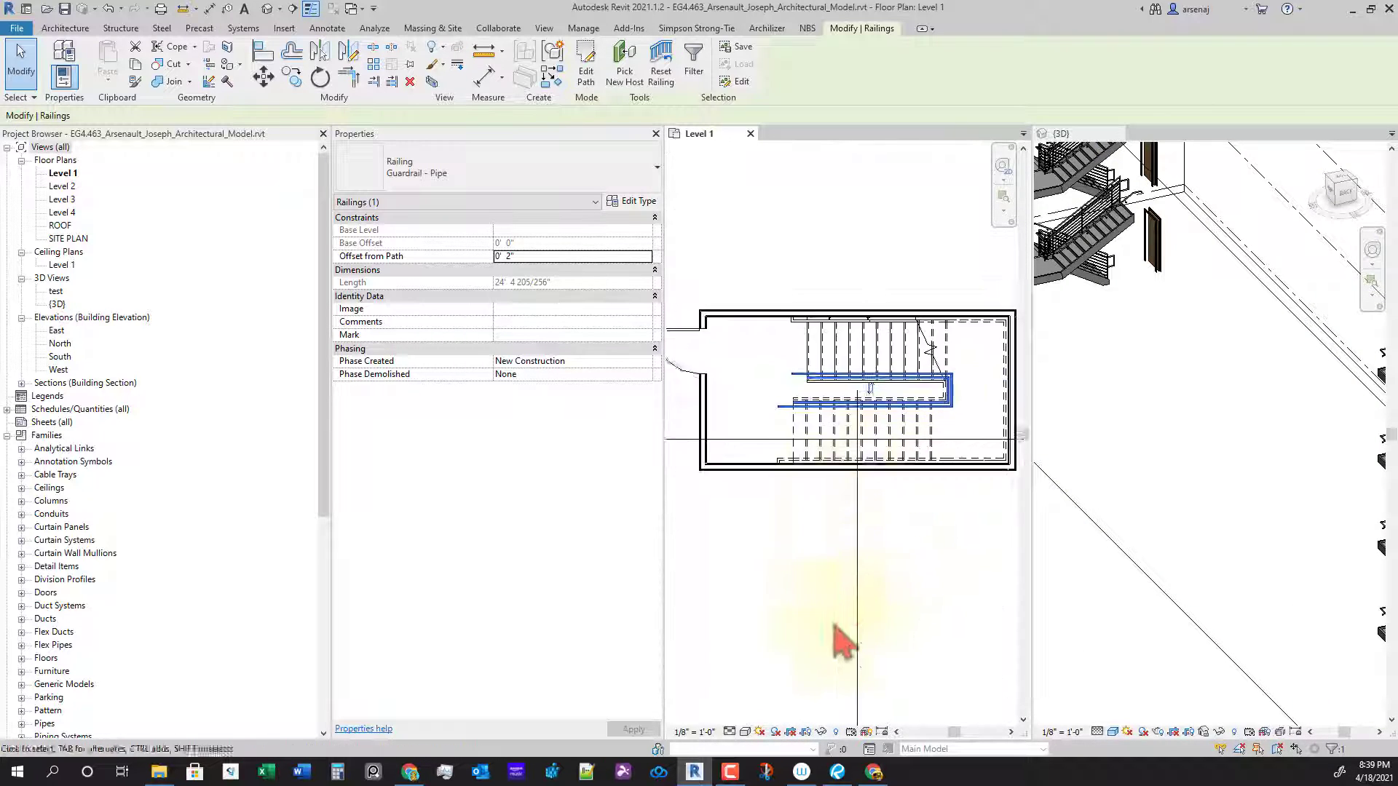
# Step: Compare the inner guardrails and outer wall handrails of the two stairwells in the Level 1 plan
pyautogui.scroll(6, 828, 633)
pyautogui.moveTo(808, 619); pyautogui.dragTo(855, 588, button='middle')
pyautogui.scroll(8, 838, 616)
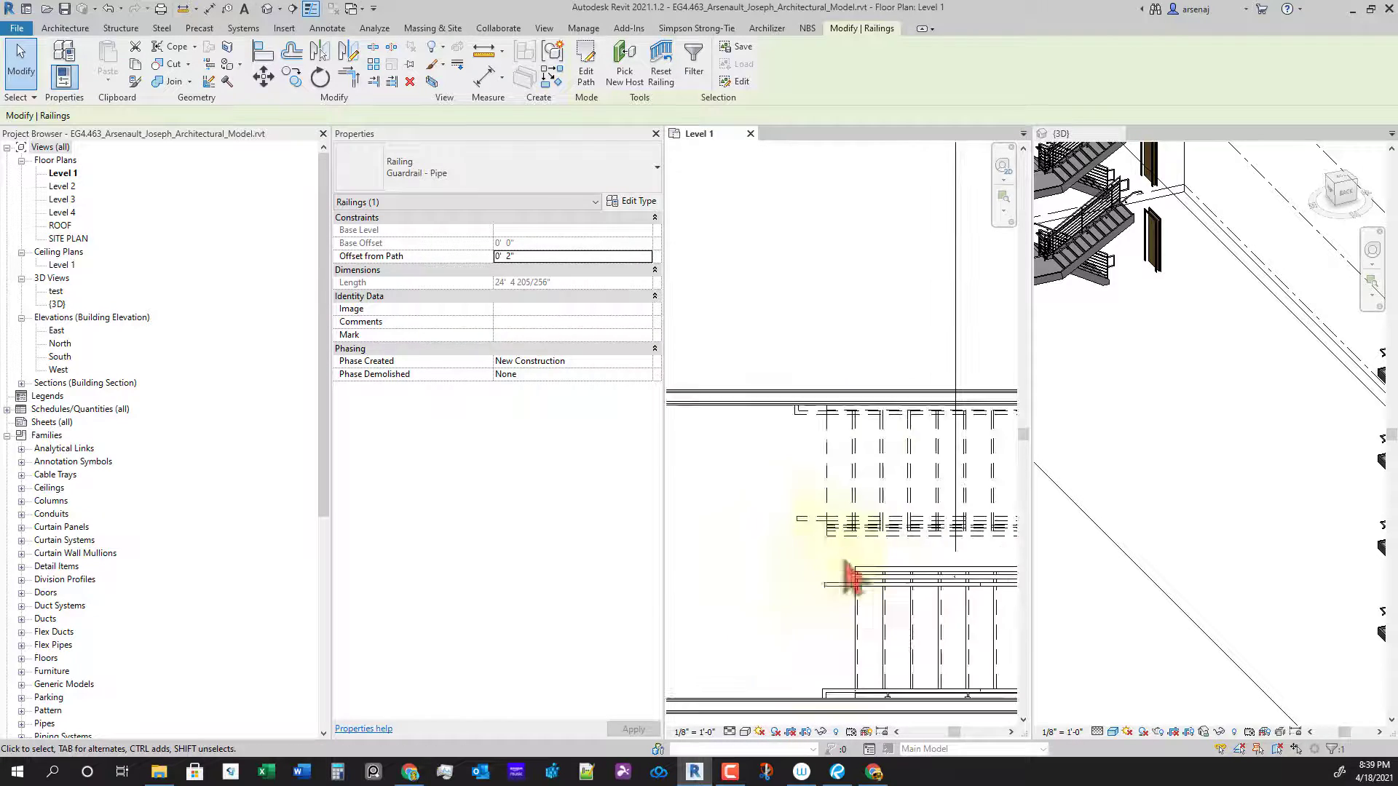
pyautogui.scroll(-4, 801, 545)
pyautogui.scroll(3, 808, 574)
pyautogui.press('Escape')
pyautogui.scroll(-2, 802, 574)
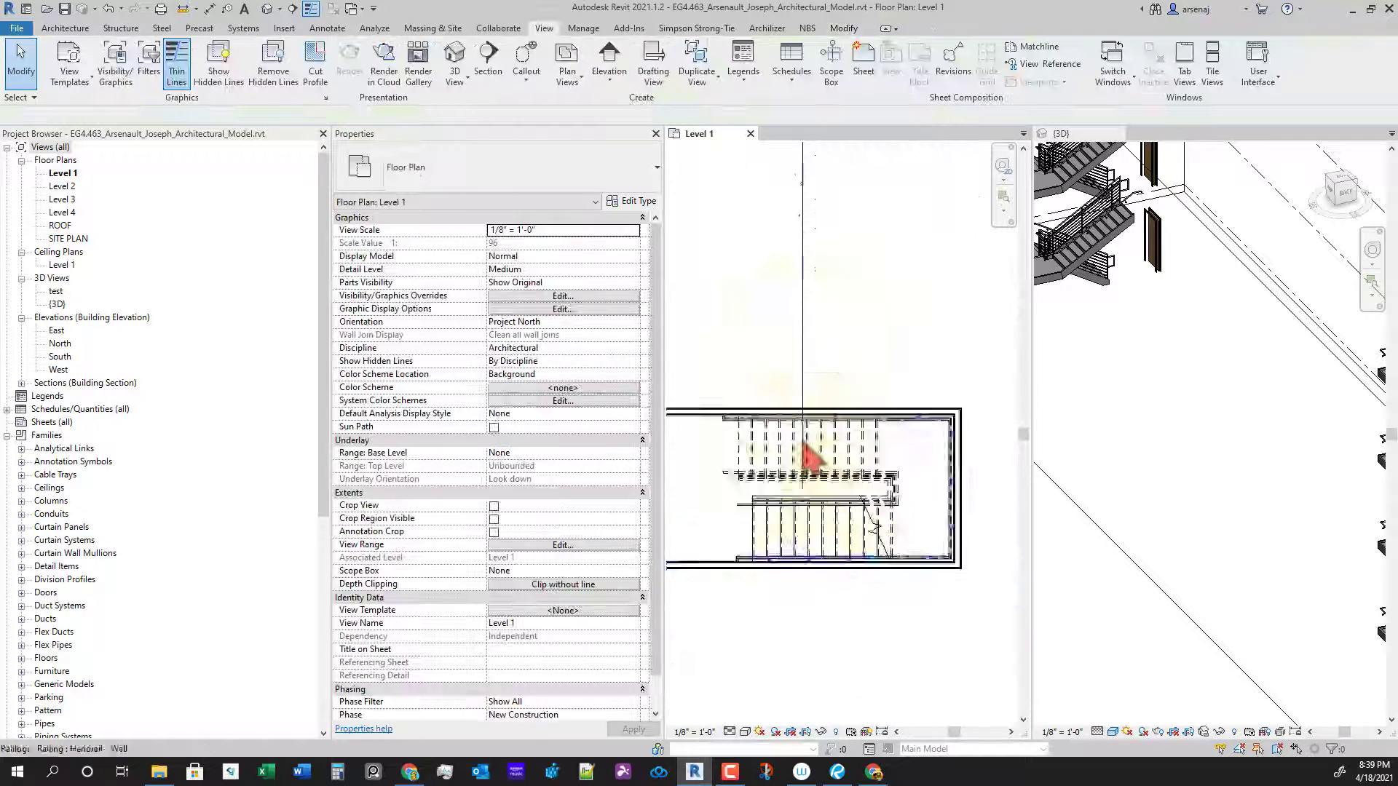
pyautogui.scroll(-1, 805, 437)
pyautogui.moveTo(805, 291); pyautogui.dragTo(843, 423, button='middle')
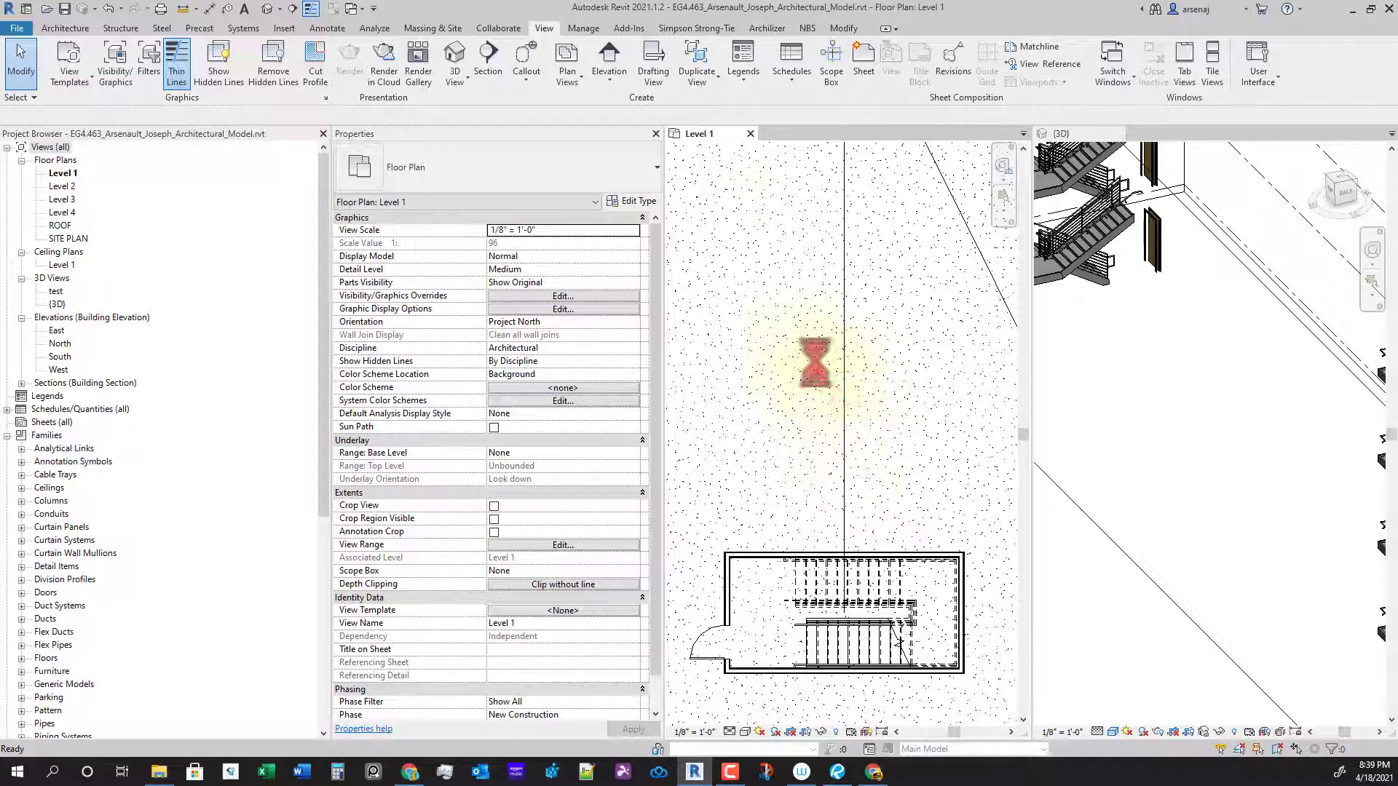
# Step: Close the open views and reopen the current architectural model, the .rvt without a backup number, from the Revit Files folder
pyautogui.middleClick(712, 140)
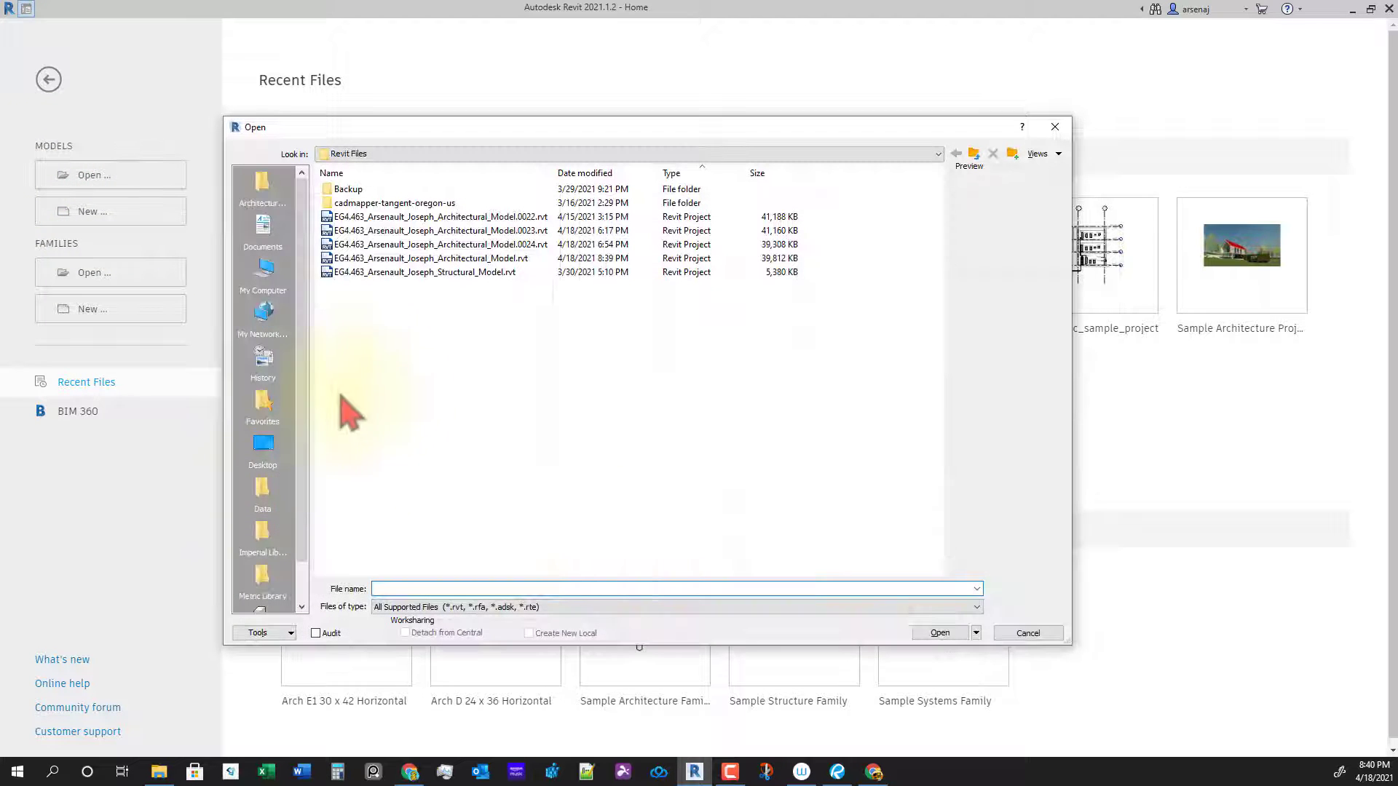
pyautogui.click(430, 260)
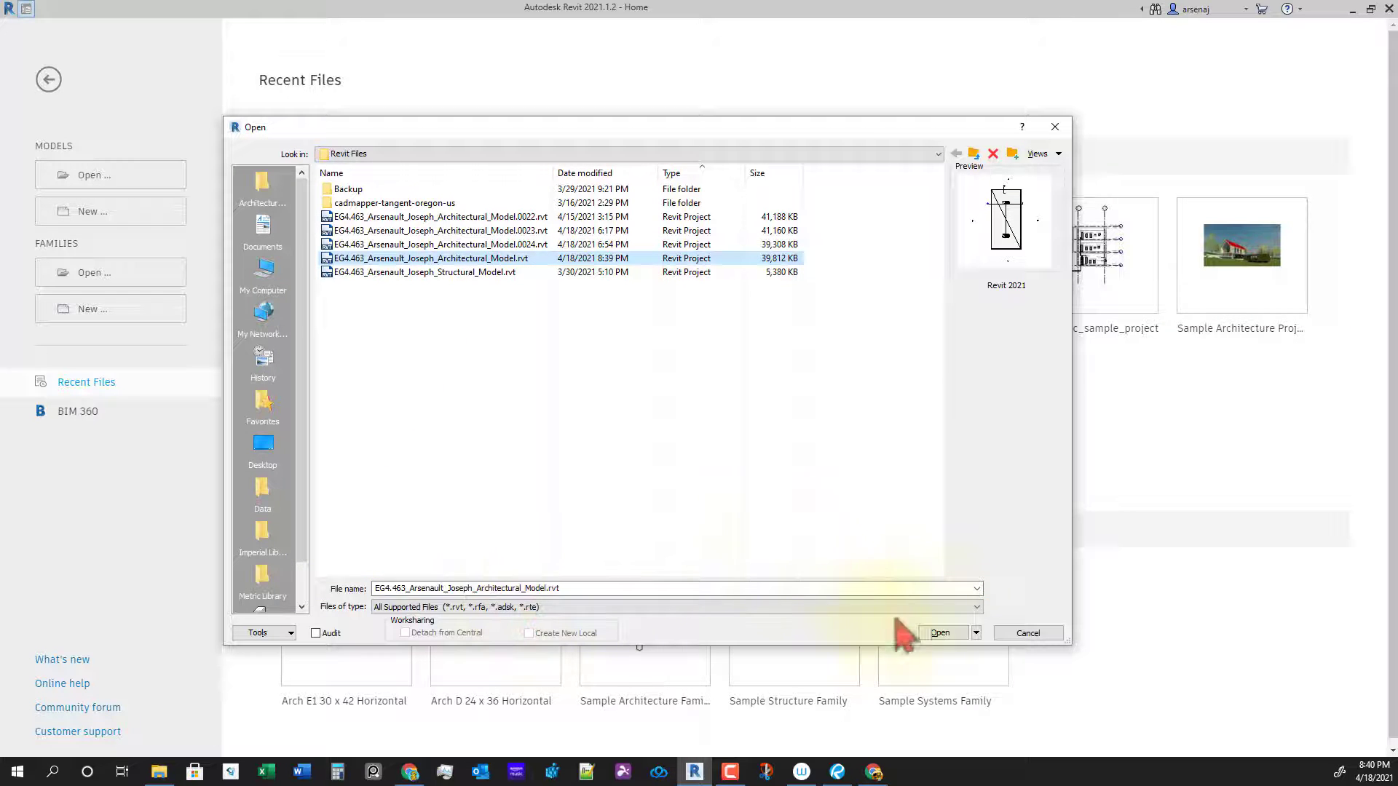
pyautogui.click(940, 634)
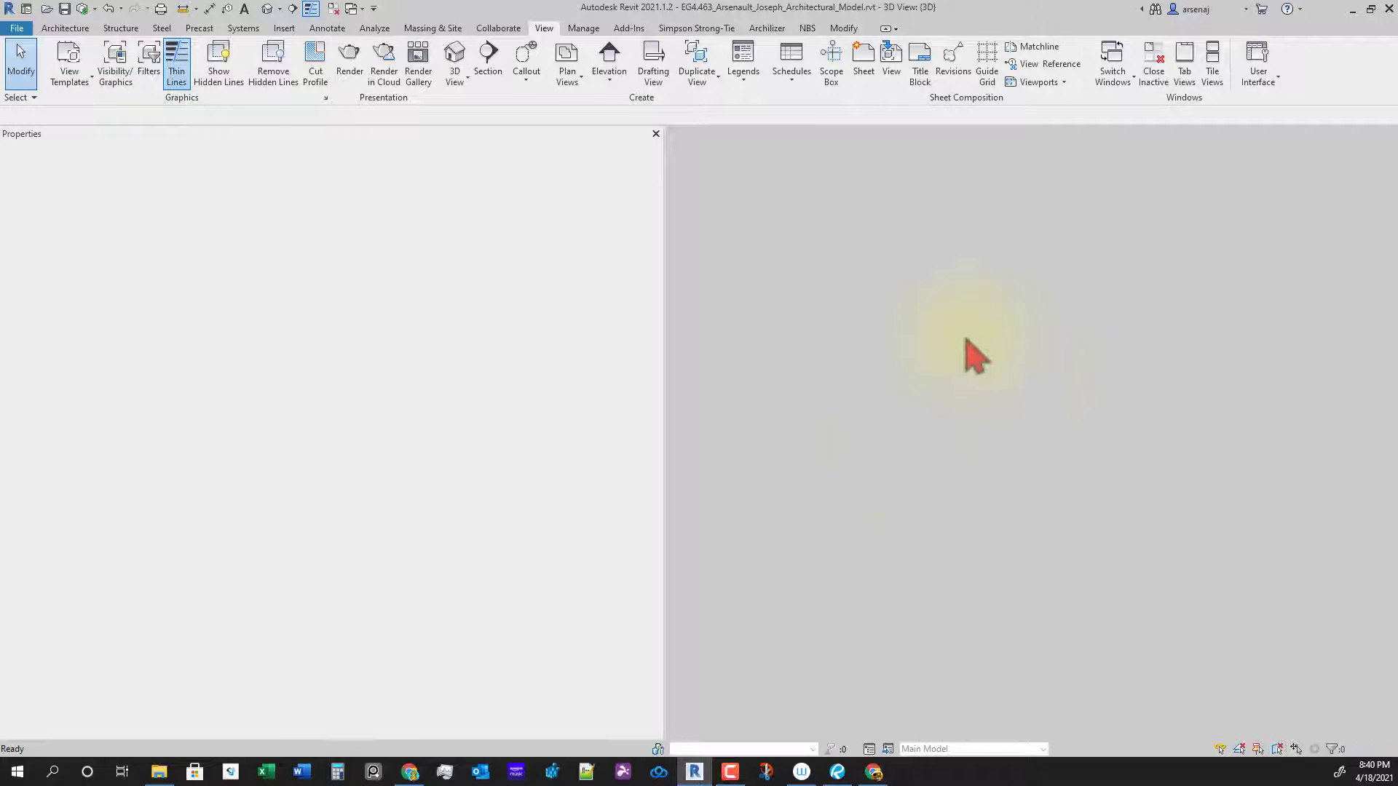
# Step: Examine the stairs and railings of both stairwells in the reopened model's Level 1 plan
pyautogui.scroll(3, 1063, 408)
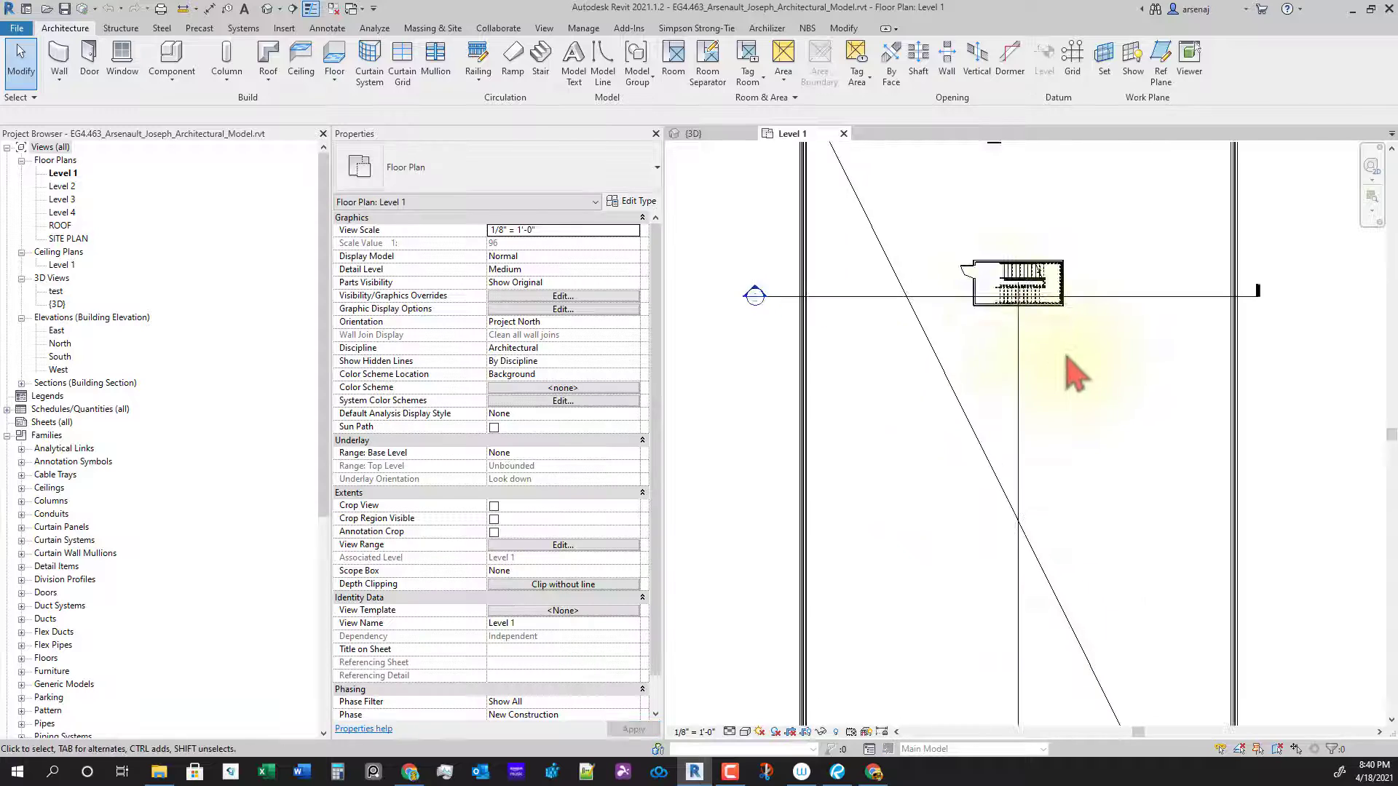
pyautogui.scroll(5, 1034, 293)
pyautogui.scroll(-2, 1009, 335)
pyautogui.moveTo(964, 390); pyautogui.dragTo(967, 417, button='middle')
pyautogui.scroll(-3, 966, 418)
pyautogui.moveTo(1018, 610); pyautogui.dragTo(1011, 372, button='middle')
pyautogui.scroll(-1, 1012, 373)
pyautogui.scroll(5, 989, 614)
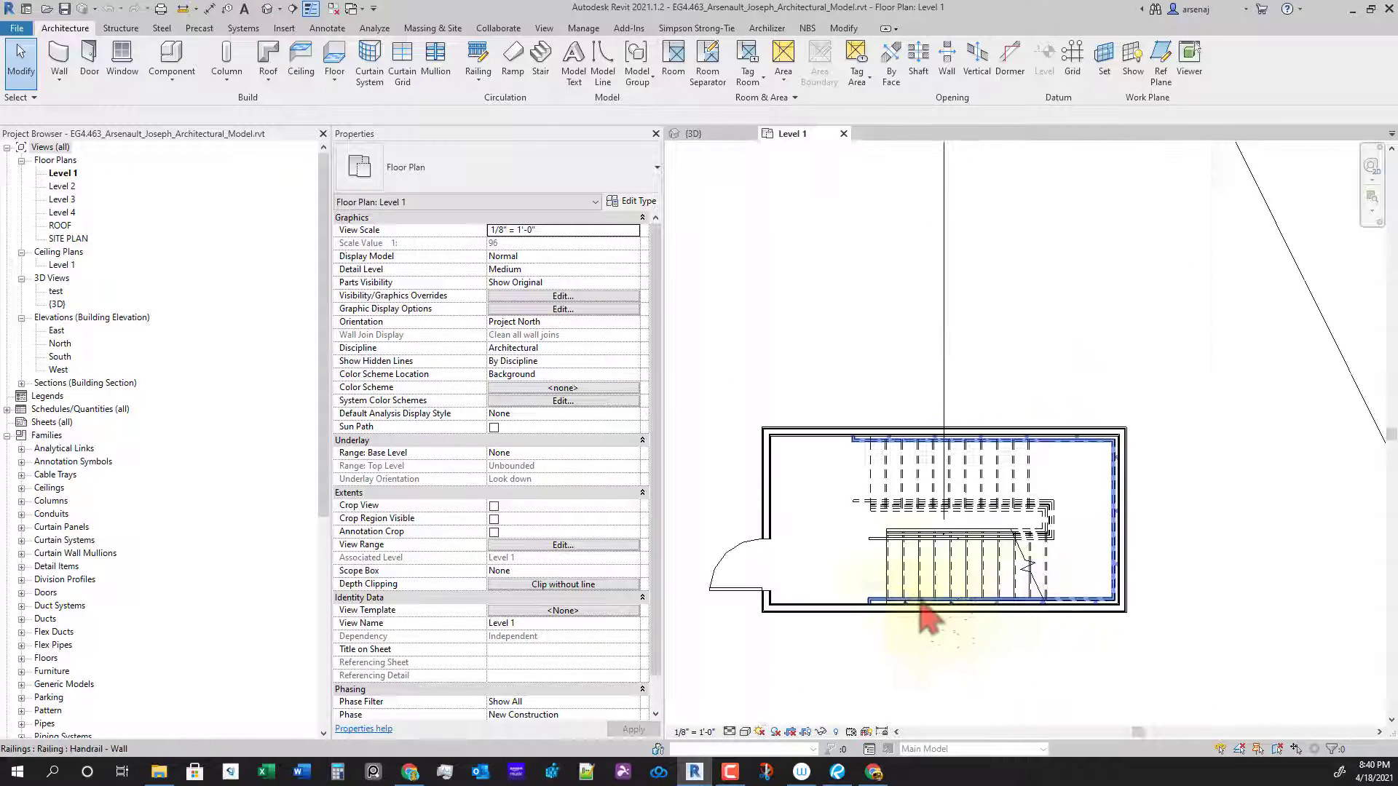
pyautogui.scroll(1, 920, 603)
pyautogui.scroll(-2, 927, 573)
pyautogui.moveTo(970, 418); pyautogui.dragTo(941, 529, button='middle')
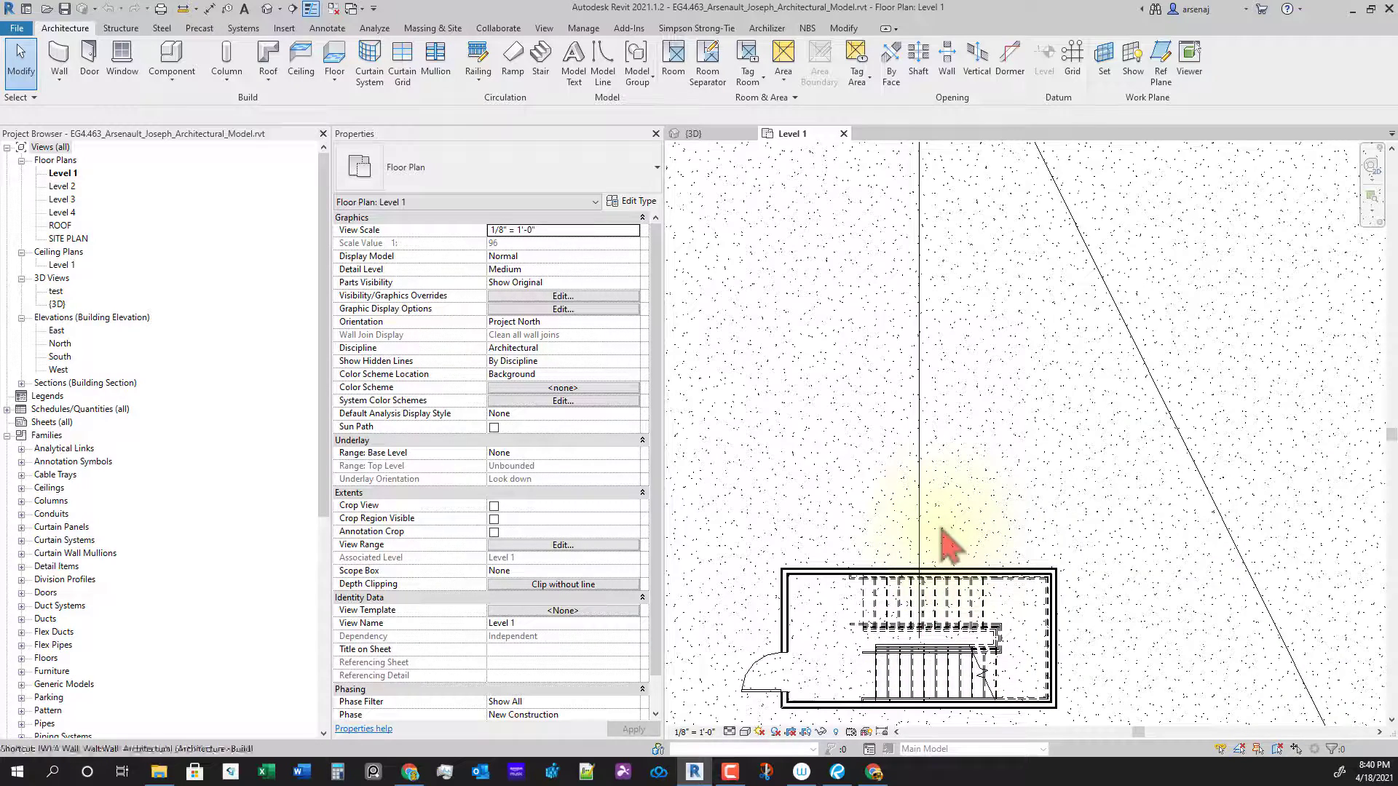
# Step: Tile the Level 1 plan and 3D view side by side and inspect the railing ends at both stairwells in plan
pyautogui.press('w')
pyautogui.press('t')
pyautogui.scroll(5, 921, 575)
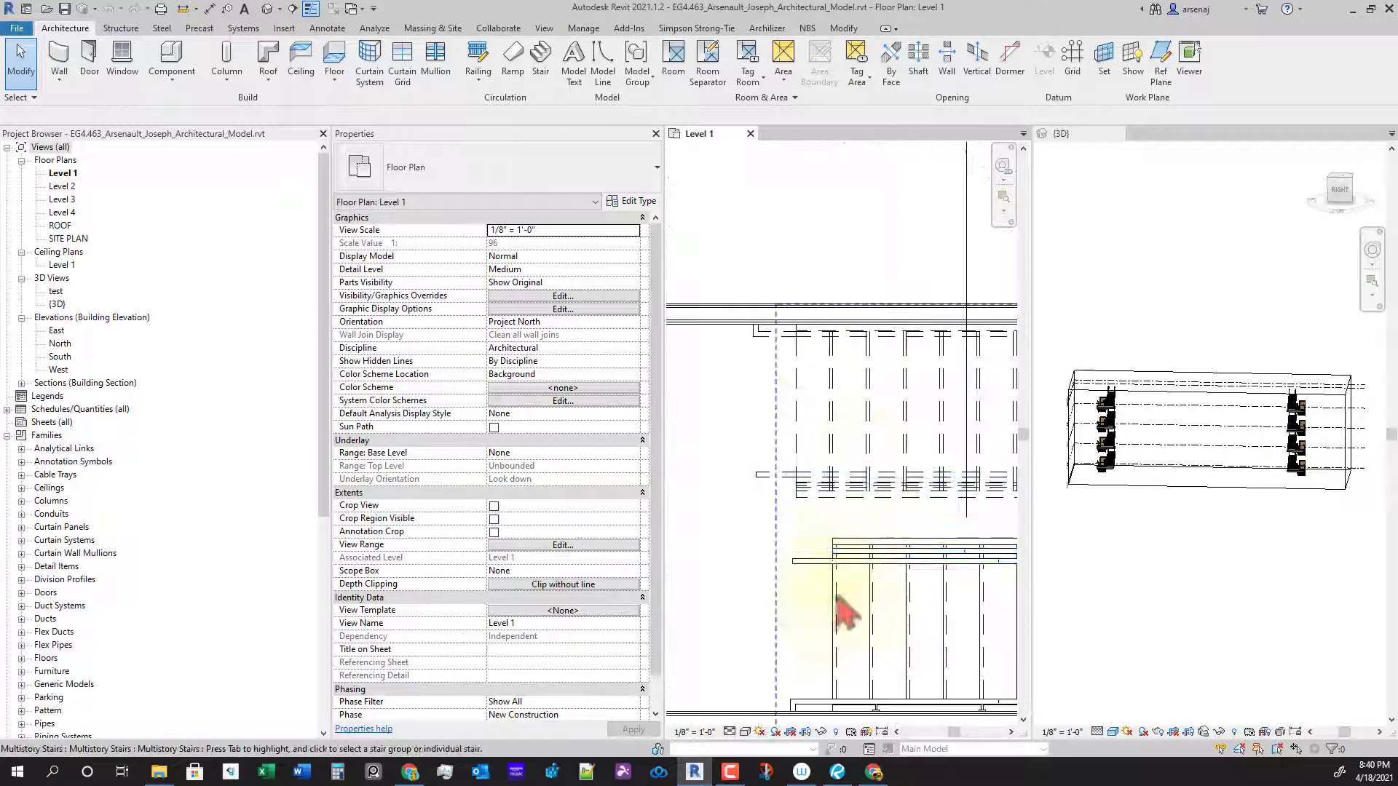
pyautogui.moveTo(860, 612); pyautogui.dragTo(832, 532, button='middle')
pyautogui.scroll(-2, 832, 532)
pyautogui.moveTo(806, 470); pyautogui.dragTo(812, 432, button='middle')
pyautogui.scroll(1, 795, 302)
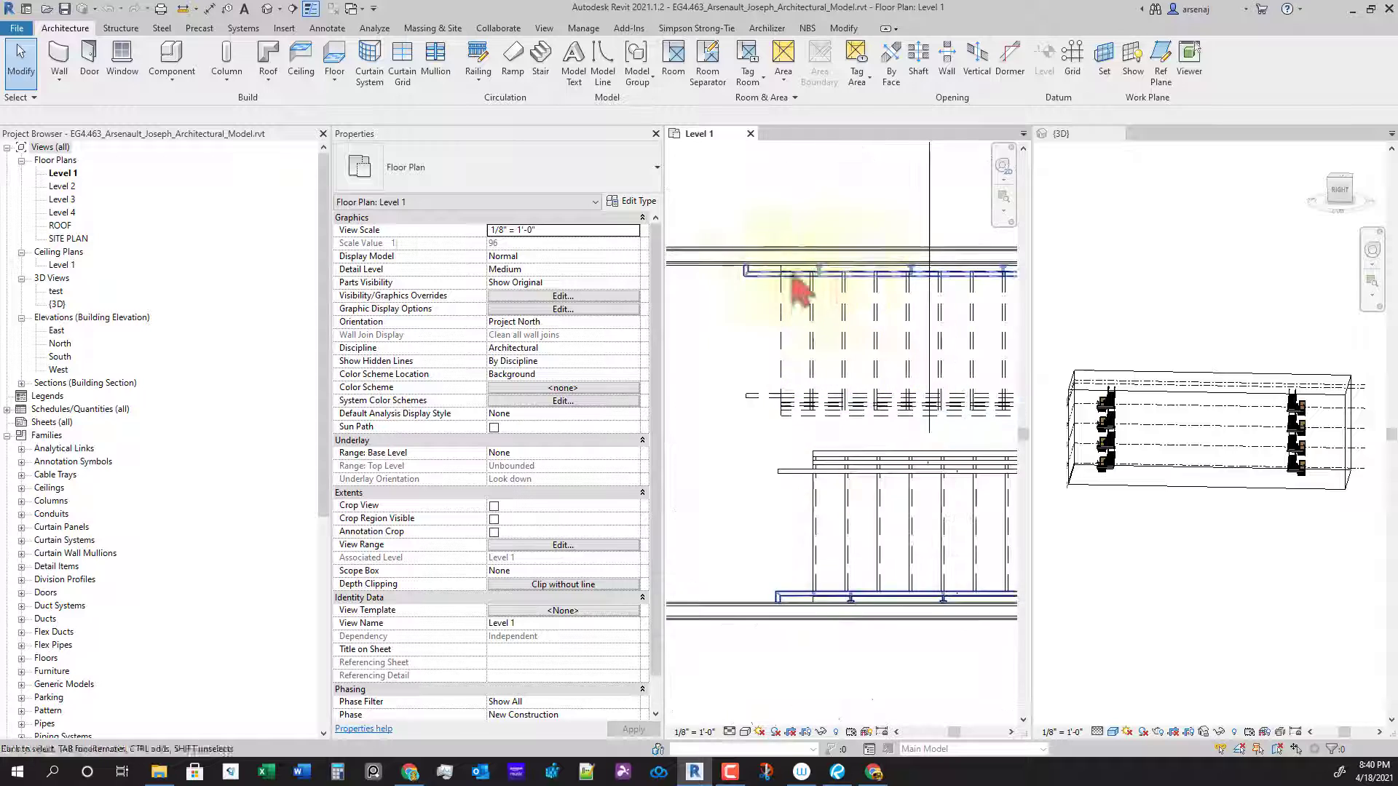
pyautogui.scroll(-6, 839, 283)
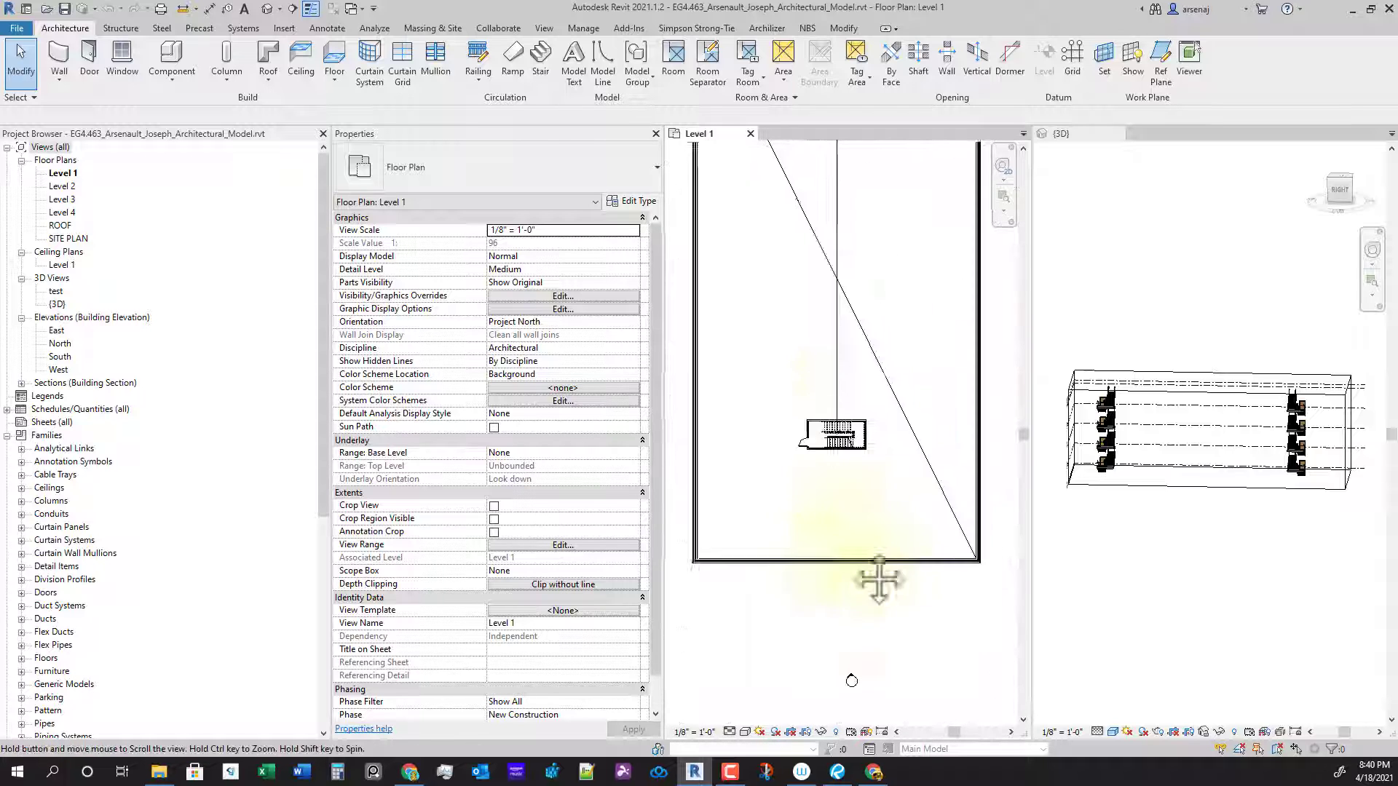
pyautogui.scroll(5, 866, 380)
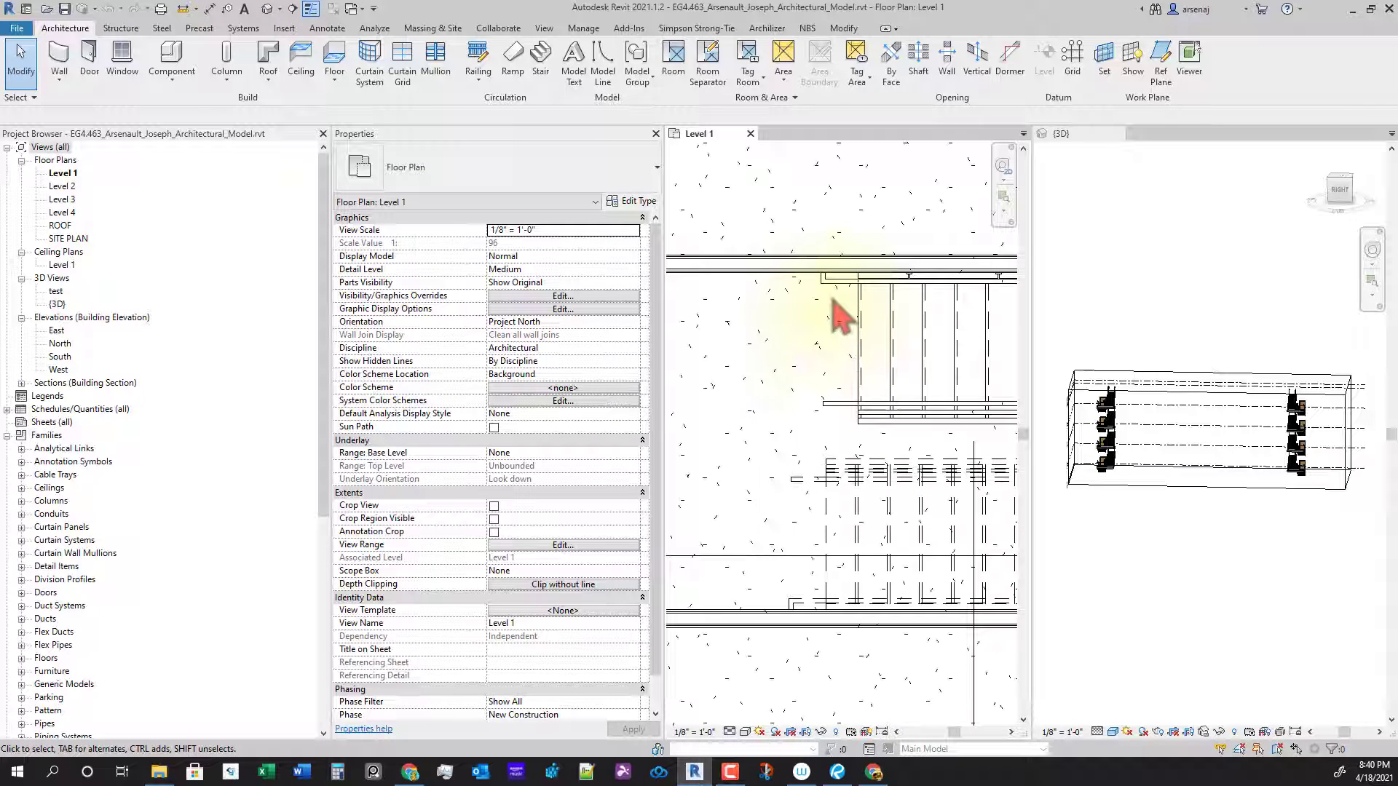
# Step: Select the inner pipe guardrail in plan and inspect it along the stacked flights in 3D
pyautogui.click(839, 409)
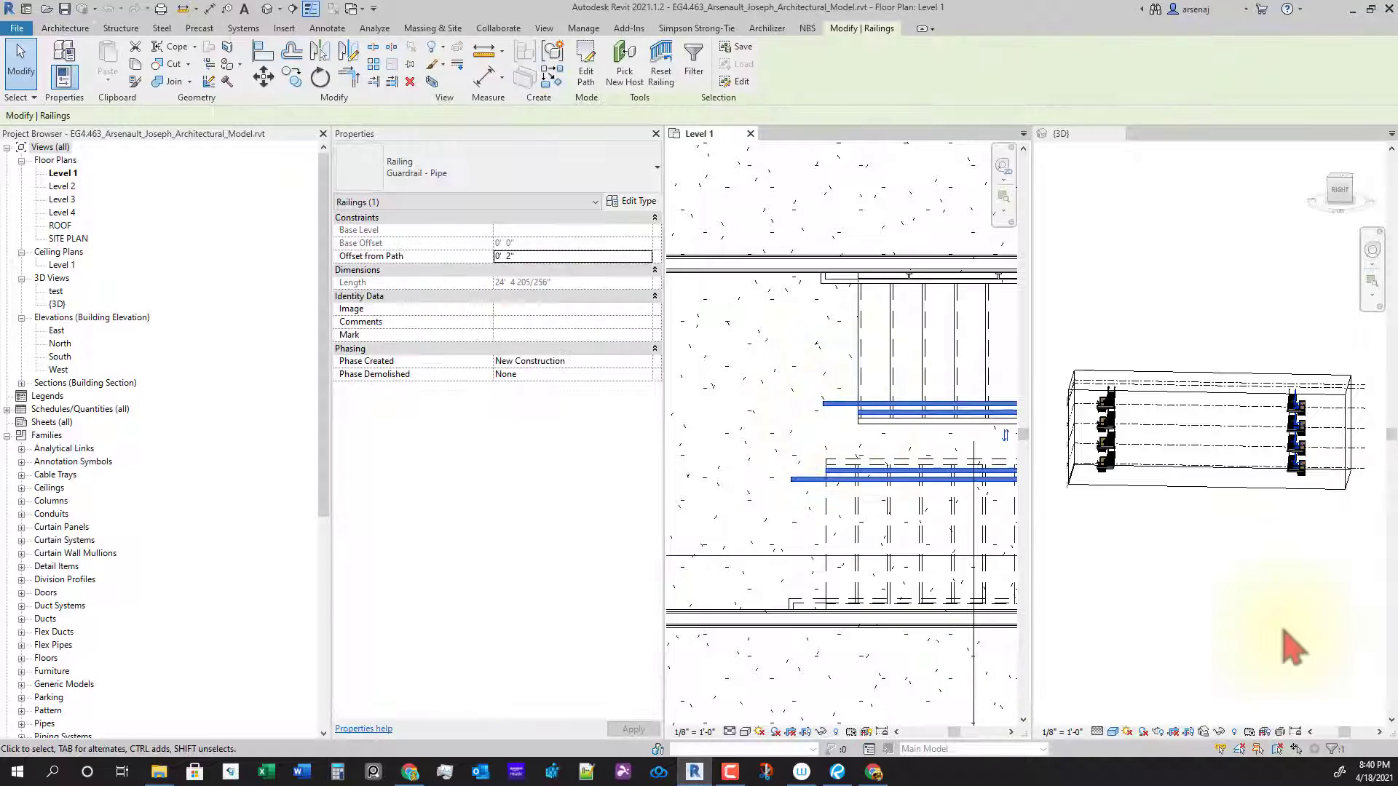
pyautogui.keyDown('shift'); pyautogui.moveTo(1279, 640); pyautogui.dragTo(1258, 557, button='middle'); pyautogui.keyUp('shift')
pyautogui.scroll(3, 1263, 503)
pyautogui.keyDown('shift'); pyautogui.moveTo(1217, 514); pyautogui.dragTo(1307, 568, button='middle'); pyautogui.keyUp('shift')
pyautogui.scroll(4, 1259, 539)
pyautogui.scroll(2, 1258, 553)
pyautogui.scroll(-2, 1308, 568)
pyautogui.scroll(5, 1175, 467)
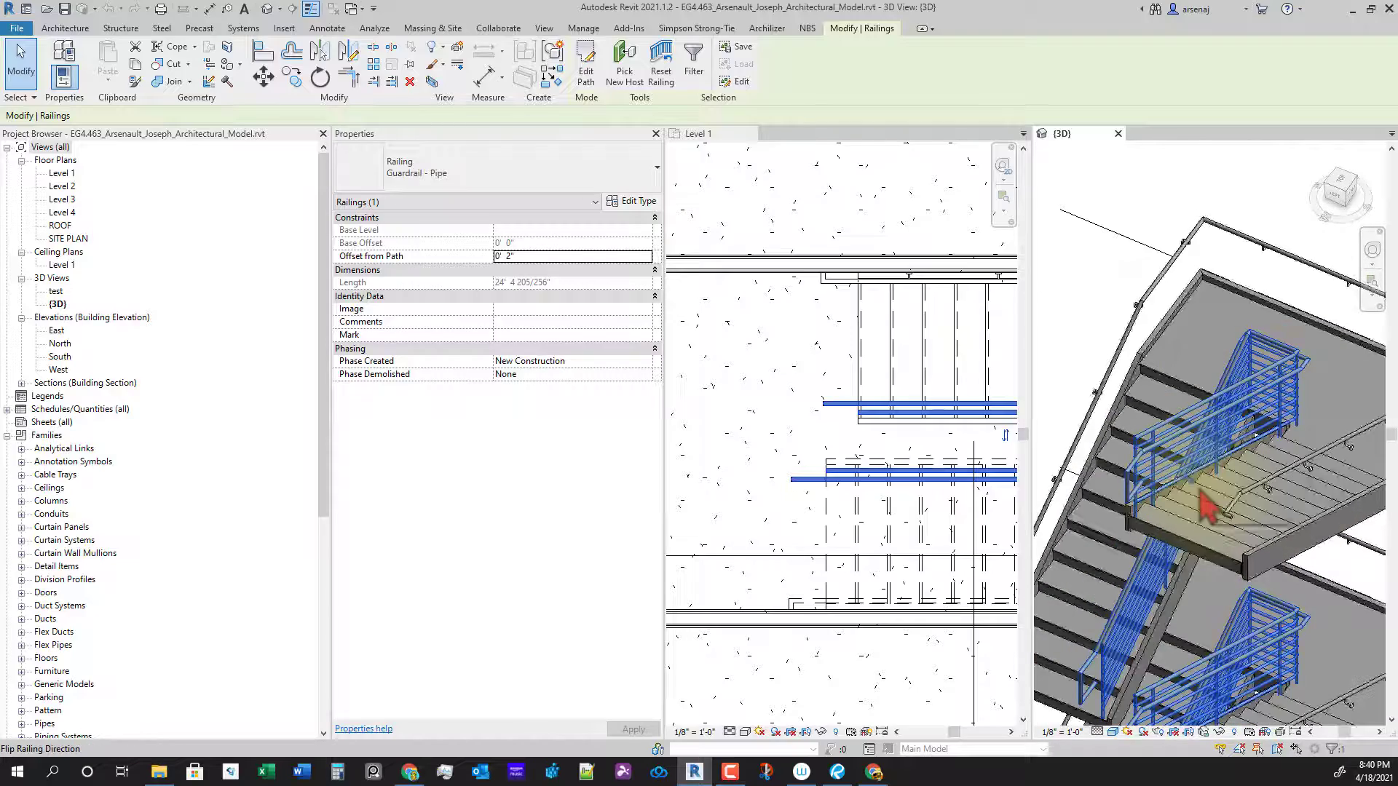
pyautogui.keyDown('shift'); pyautogui.moveTo(1311, 502); pyautogui.dragTo(1233, 477, button='middle'); pyautogui.keyUp('shift')
pyautogui.press('Escape')
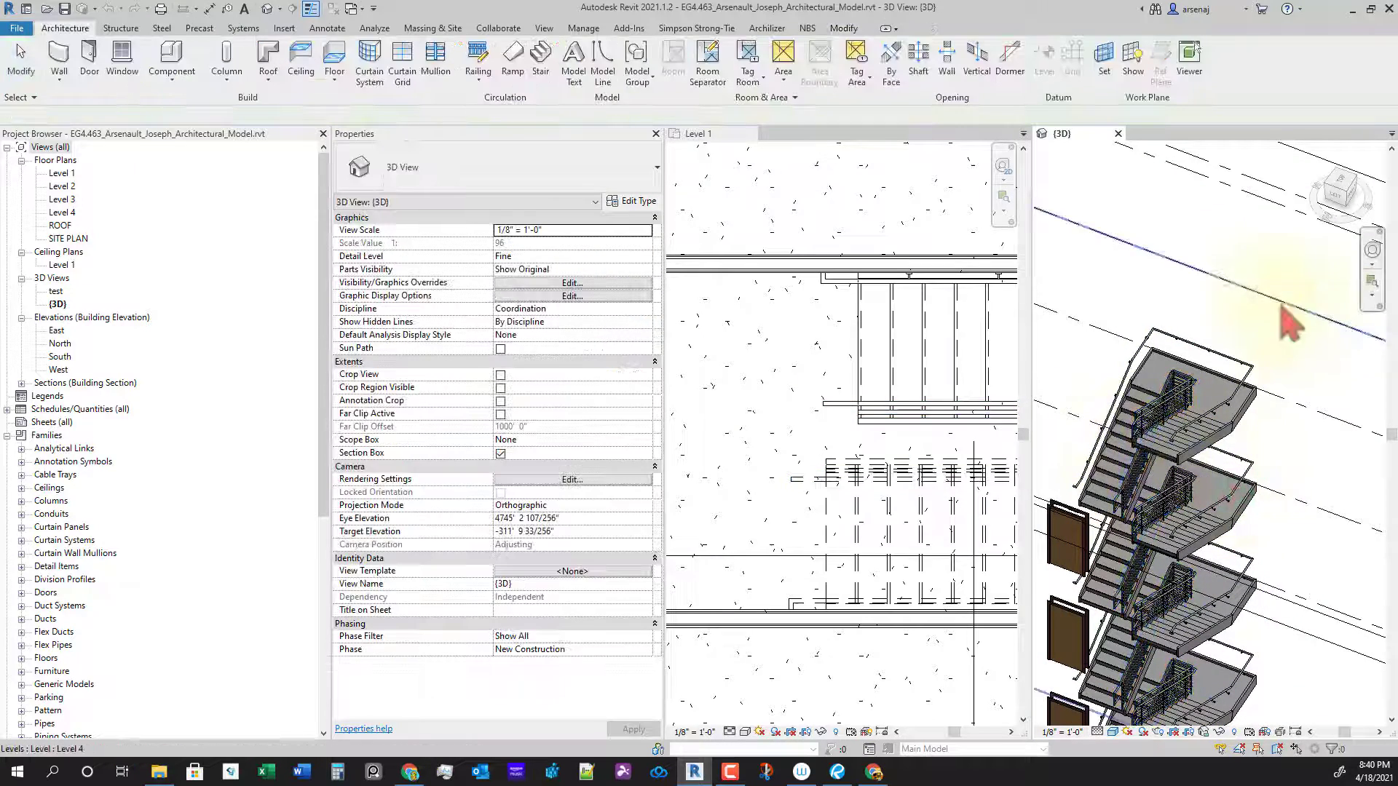
# Step: Turn on the Floors and Walls model categories in the 3D view's Visibility/Graphic Overrides
pyautogui.click(544, 28)
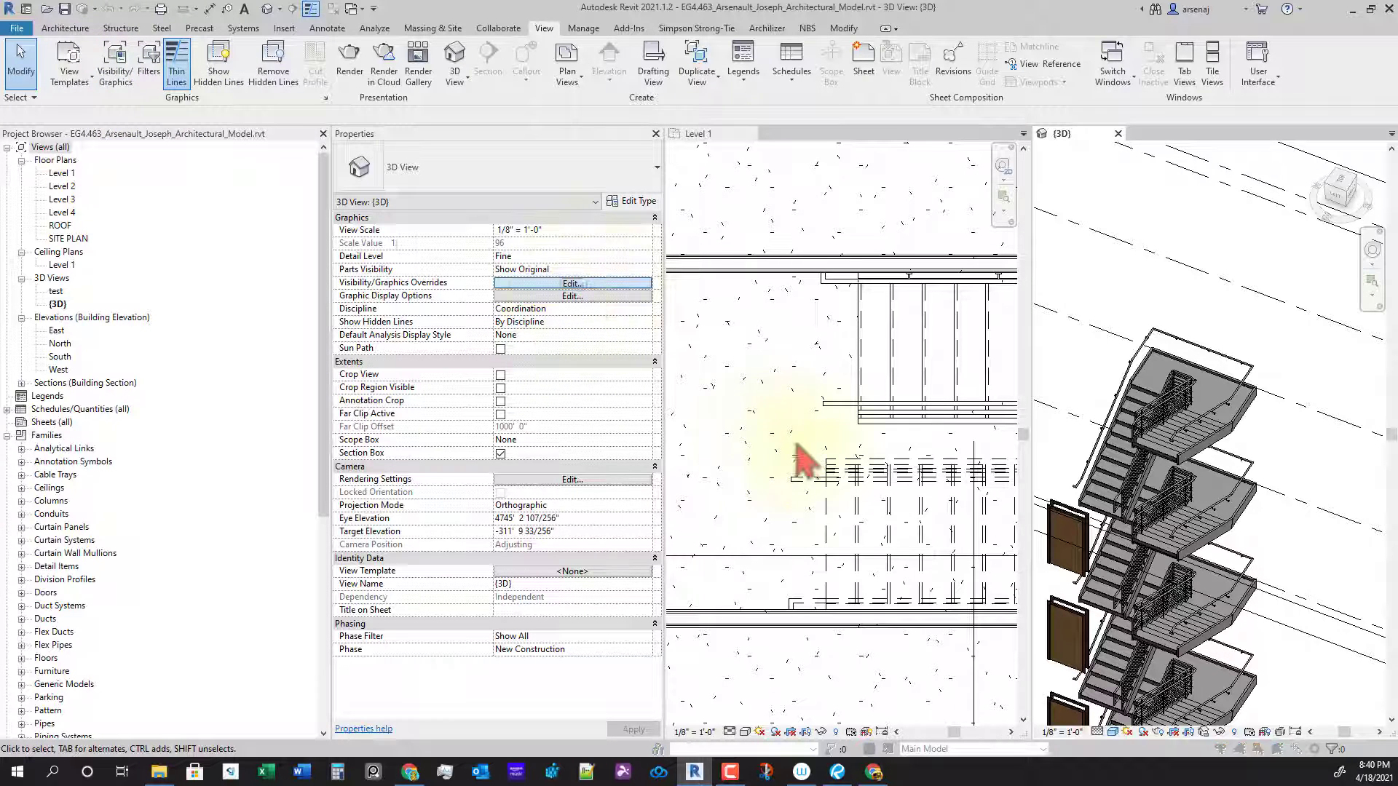
pyautogui.press('v')
pyautogui.press('g')
pyautogui.click(466, 356)
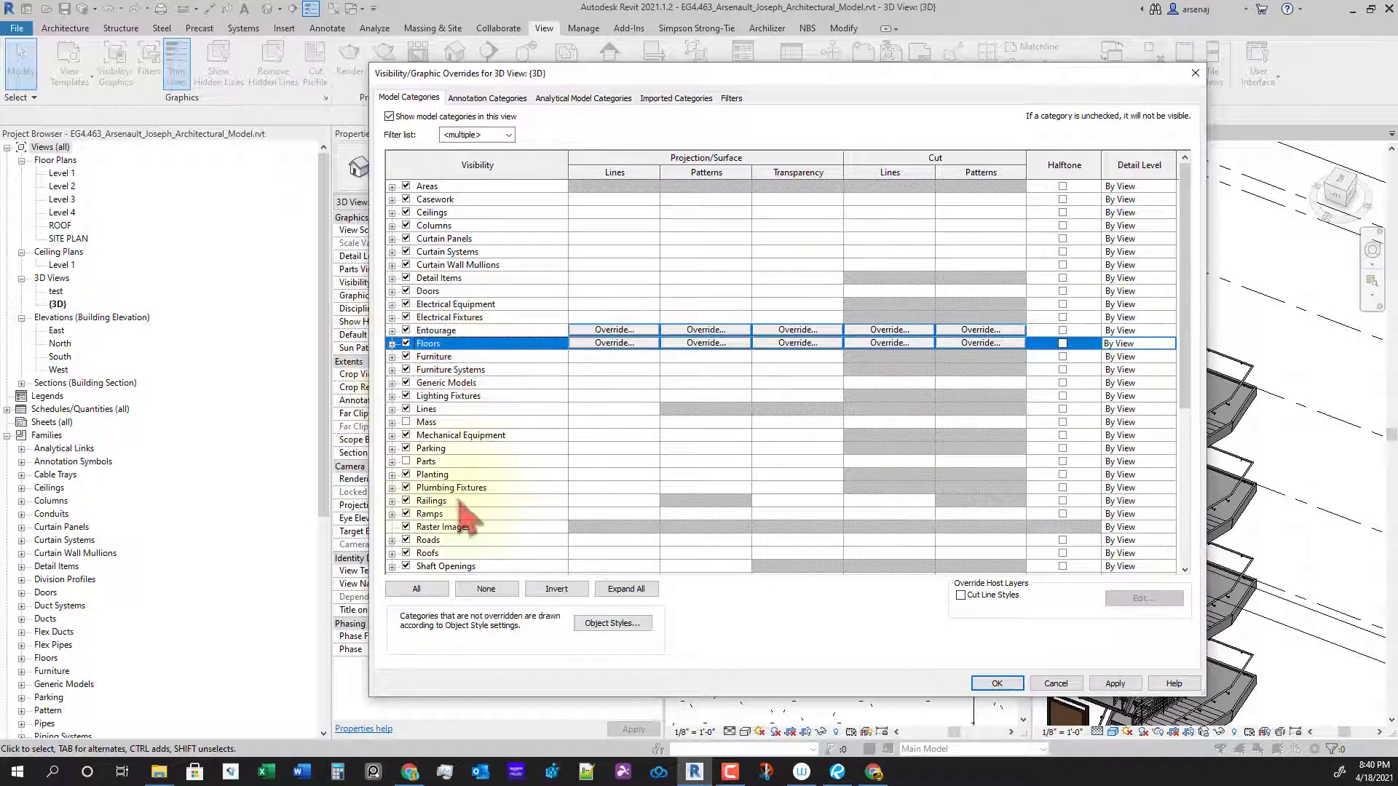
pyautogui.scroll(-7, 466, 510)
pyautogui.click(407, 541)
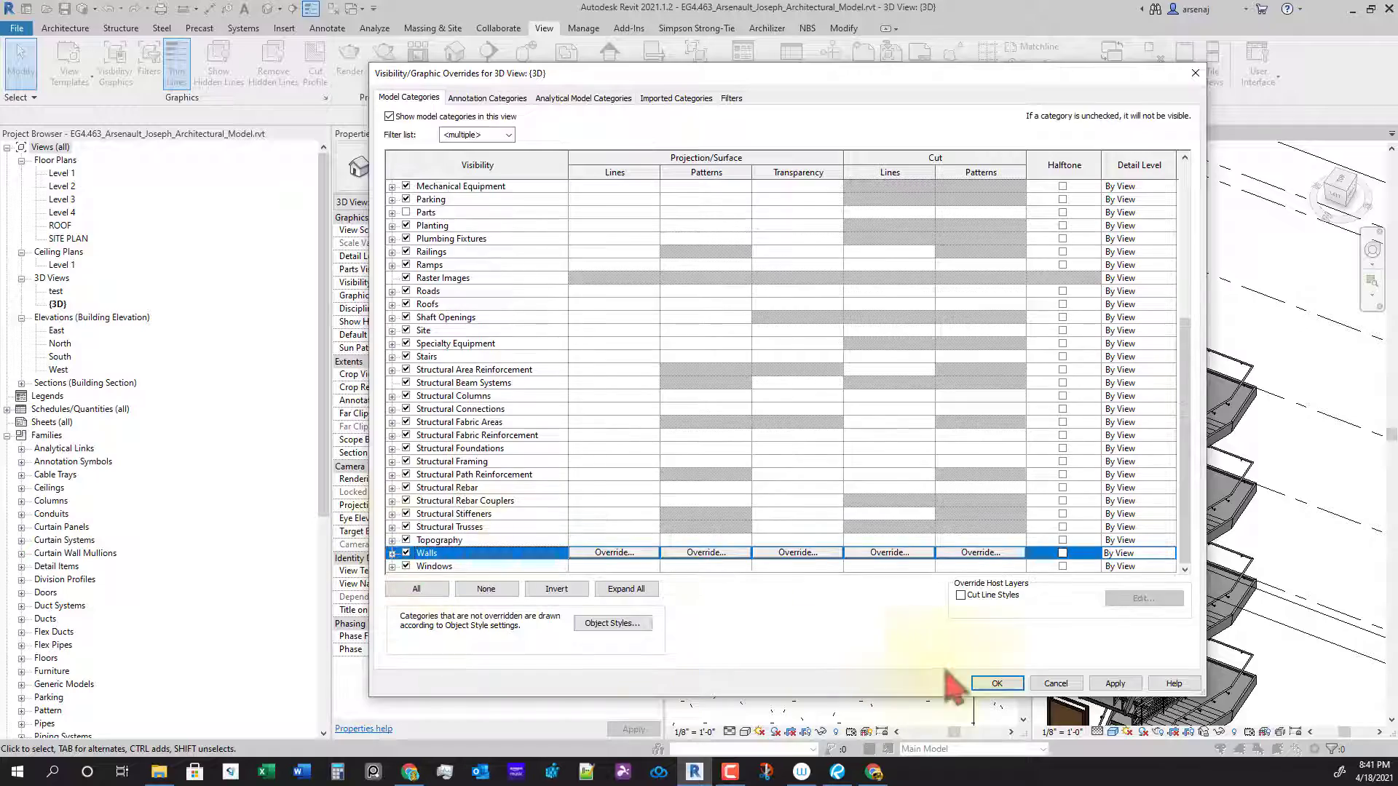
pyautogui.click(996, 685)
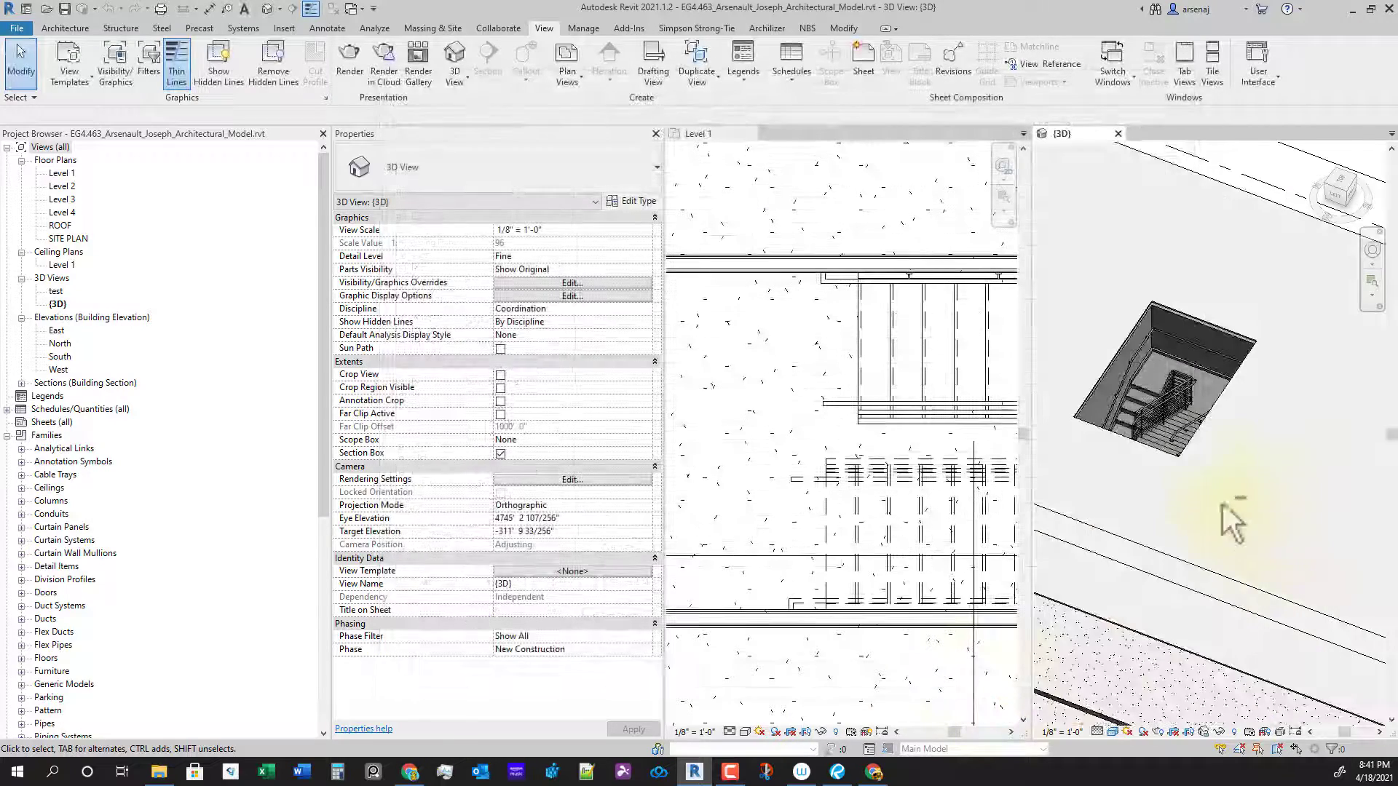
# Step: Inspect the multistory stairs and their railings through the top stairwell opening with walls and floors shown in 3D
pyautogui.keyDown('shift'); pyautogui.moveTo(1223, 510); pyautogui.dragTo(1114, 423, button='middle'); pyautogui.keyUp('shift')
pyautogui.scroll(6, 1266, 426)
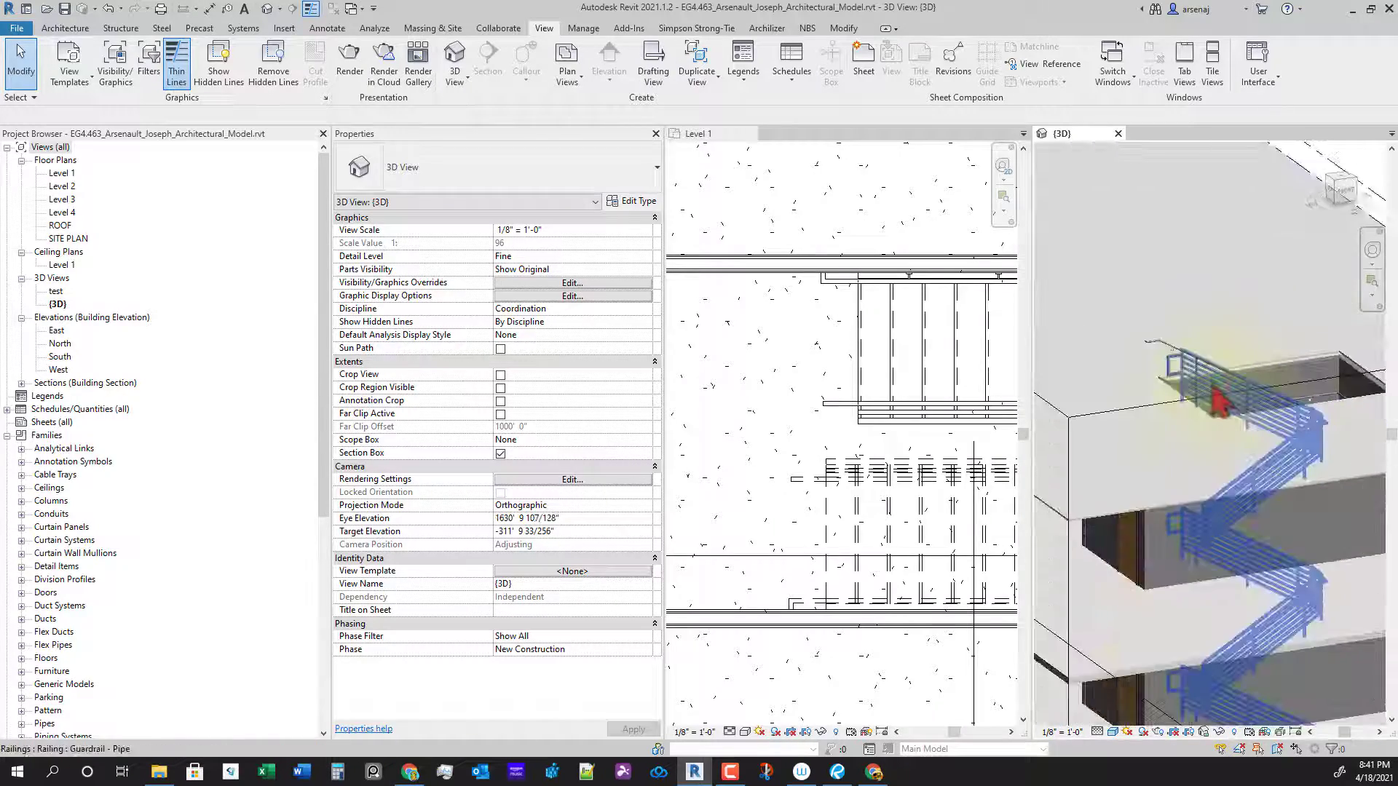
pyautogui.keyDown('shift'); pyautogui.moveTo(1215, 393); pyautogui.dragTo(1252, 558, button='middle'); pyautogui.keyUp('shift')
pyautogui.scroll(-3, 1282, 535)
pyautogui.moveTo(1302, 513); pyautogui.dragTo(1206, 514, button='middle')
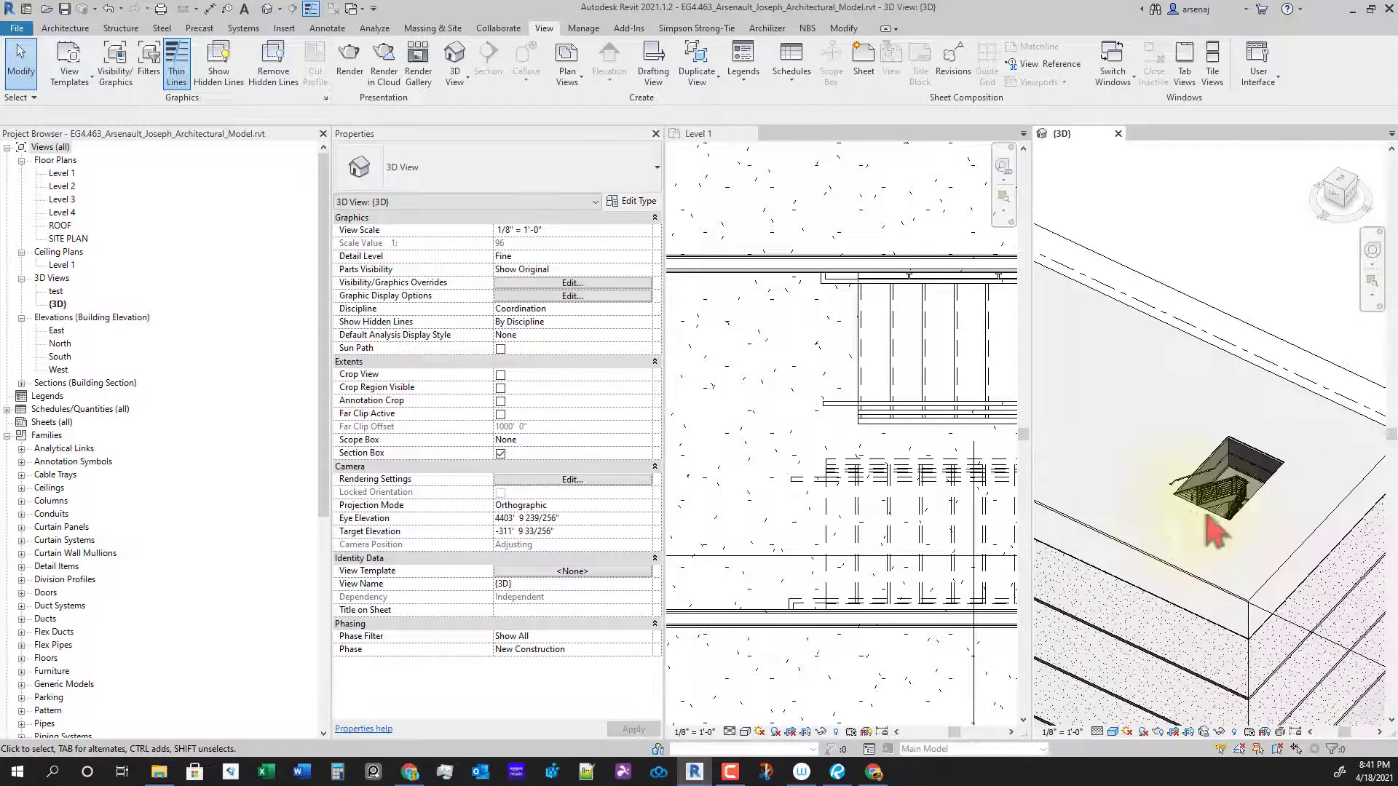
pyautogui.scroll(5, 1208, 519)
pyautogui.click(1232, 503)
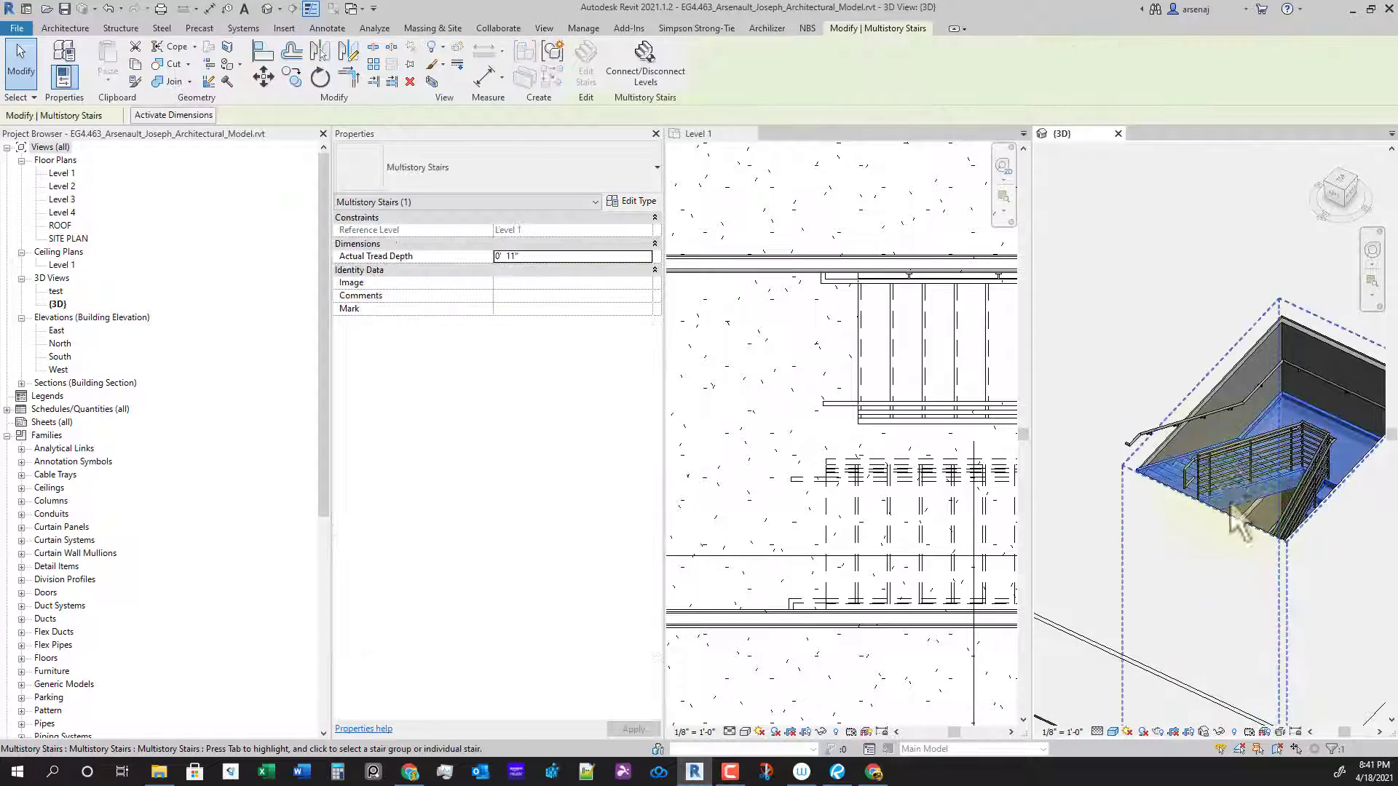
pyautogui.press('Escape')
pyautogui.press('Escape')
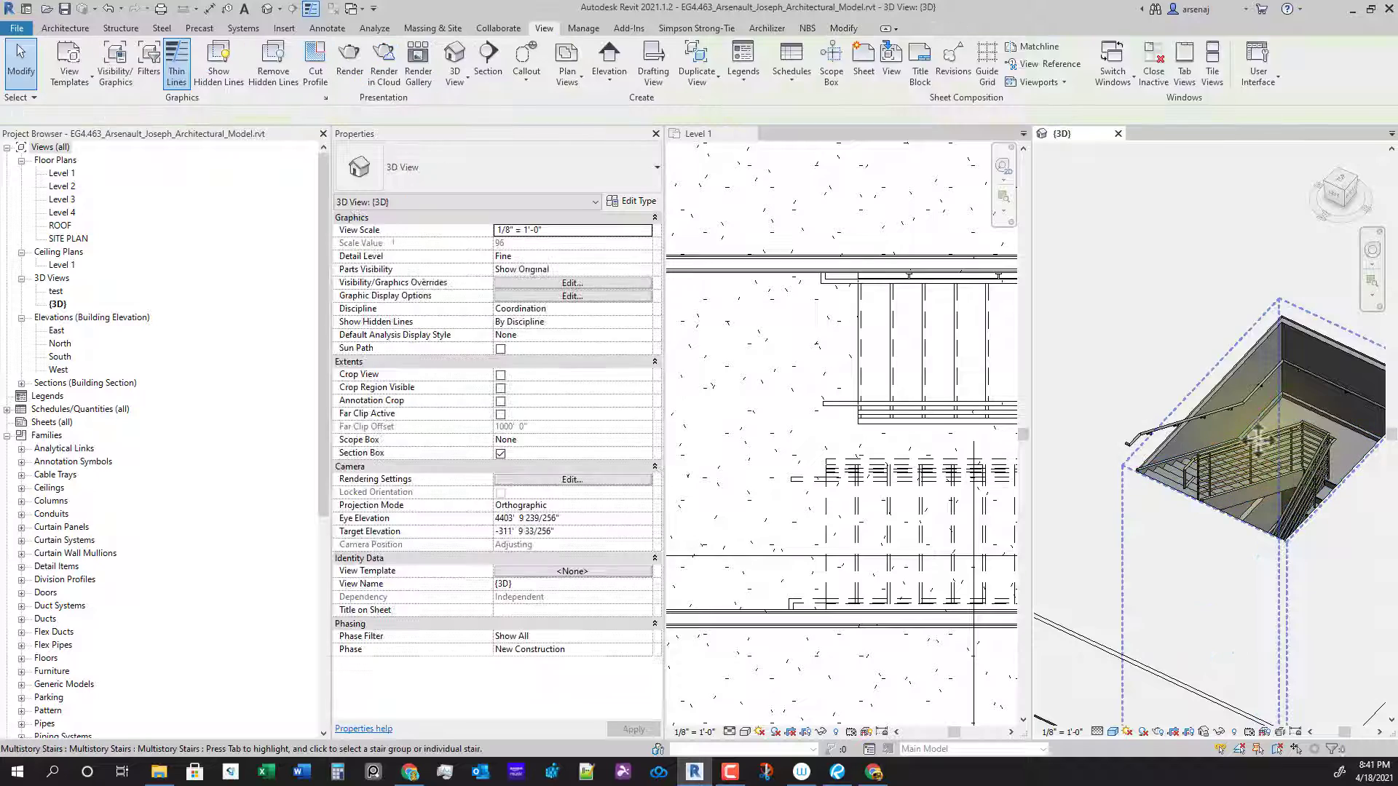
# Step: Select the top flight's inner pipe guardrail and review it and the surrounding building walls from several angles in 3D
pyautogui.click(1261, 449)
pyautogui.click(1336, 458)
pyautogui.keyDown('shift'); pyautogui.moveTo(1337, 458); pyautogui.dragTo(1154, 514, button='middle'); pyautogui.keyUp('shift')
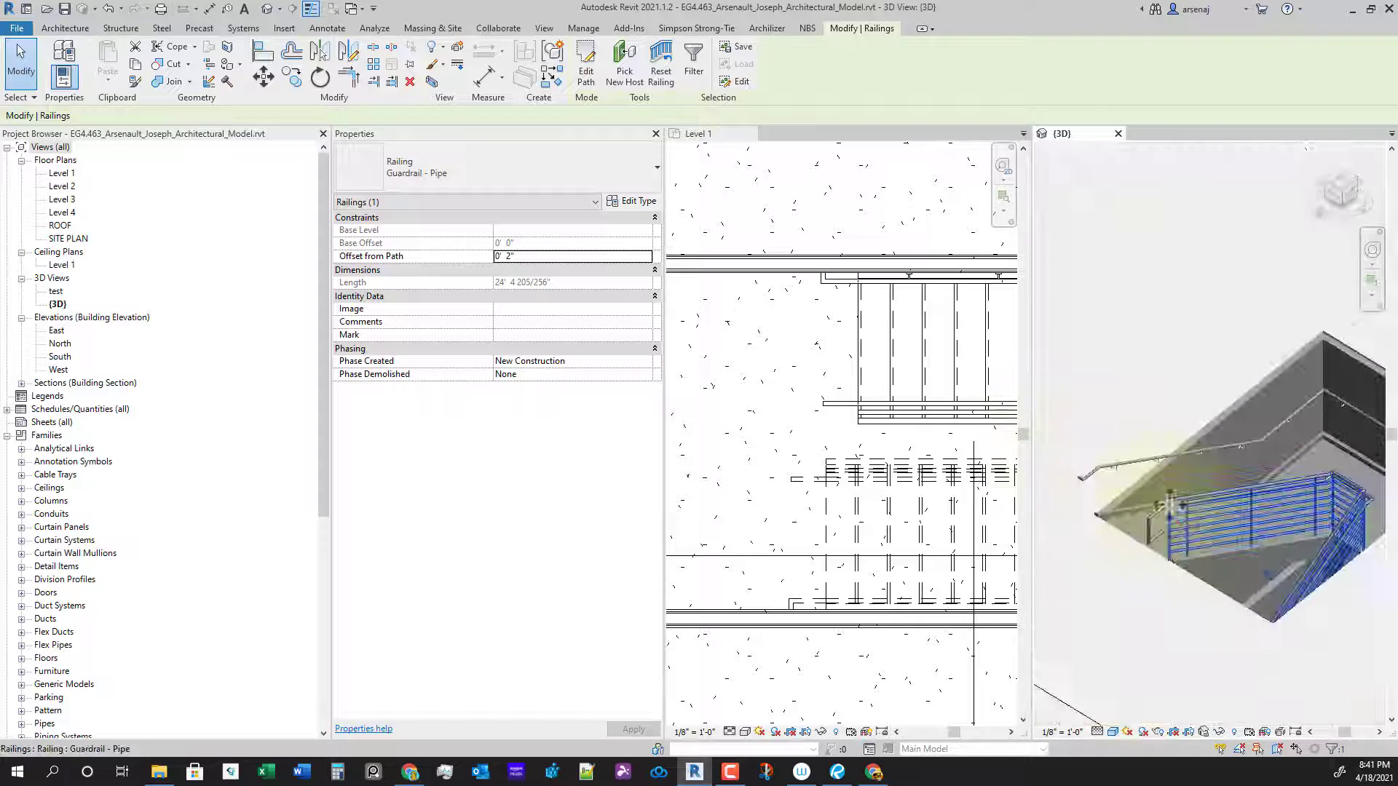
pyautogui.scroll(-2, 1151, 535)
pyautogui.keyDown('shift'); pyautogui.moveTo(1373, 507); pyautogui.dragTo(1326, 494, button='middle'); pyautogui.keyUp('shift')
pyautogui.scroll(5, 1354, 436)
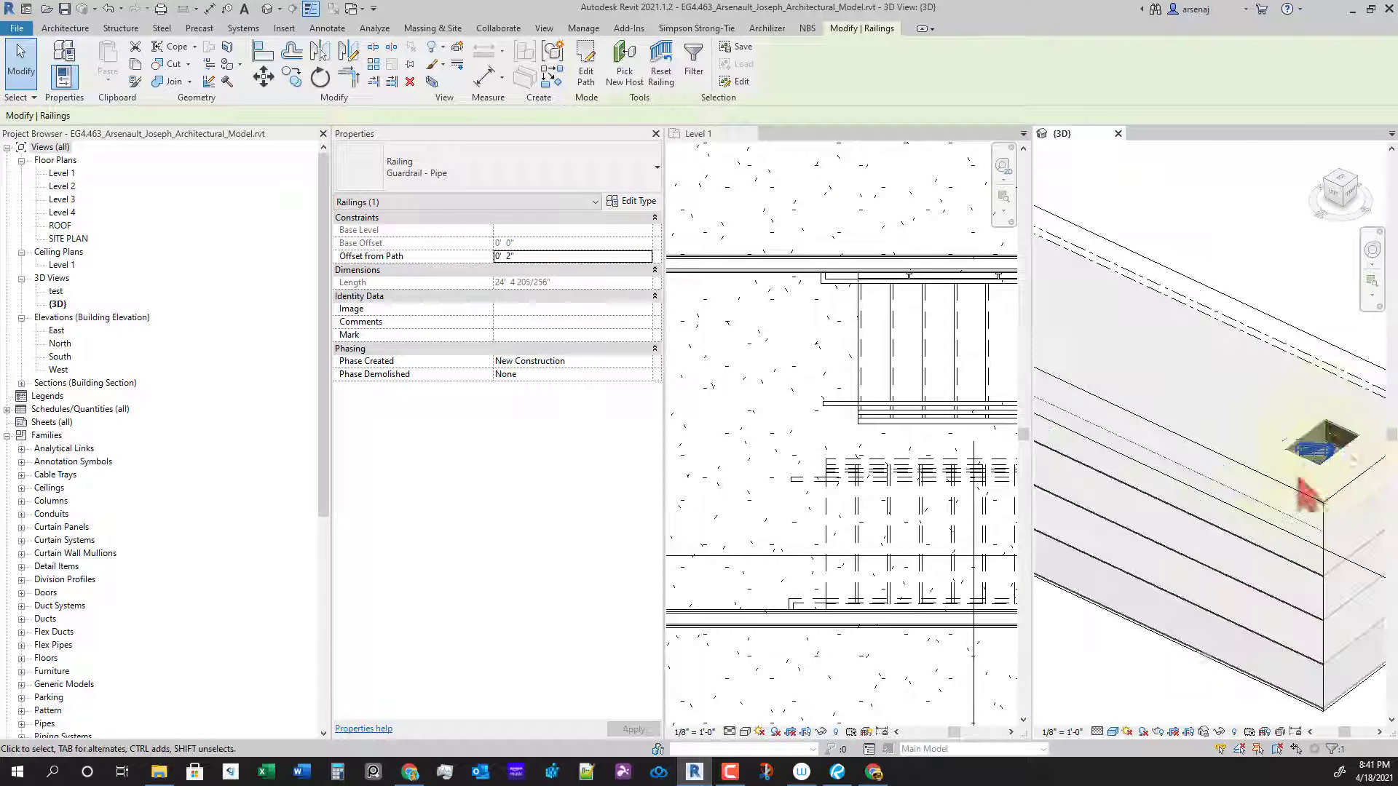
pyautogui.scroll(-3, 1296, 455)
pyautogui.moveTo(1295, 505); pyautogui.dragTo(1214, 468, button='middle')
pyautogui.keyDown('shift'); pyautogui.moveTo(1261, 512); pyautogui.dragTo(1211, 637, button='middle'); pyautogui.keyUp('shift')
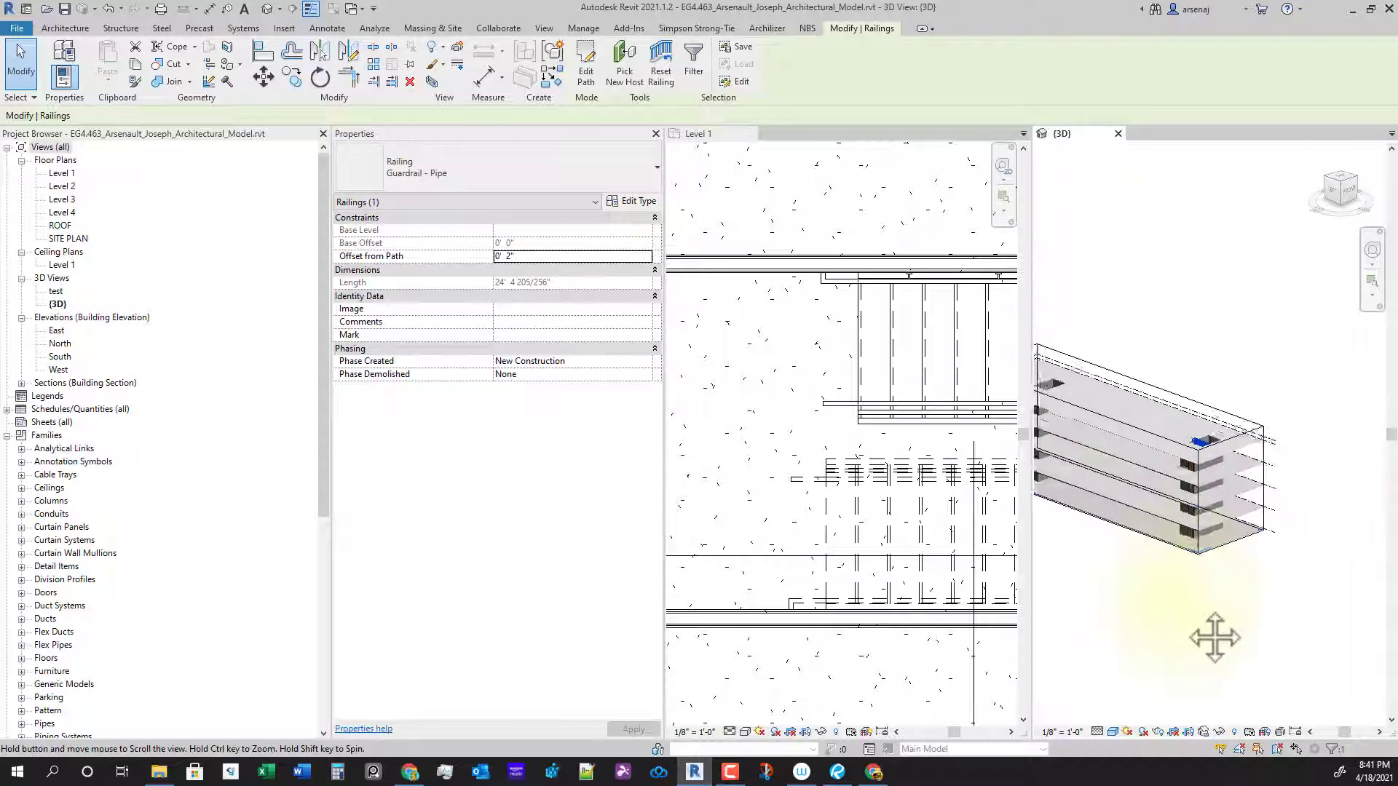
pyautogui.scroll(-2, 1279, 561)
pyautogui.scroll(5, 1295, 587)
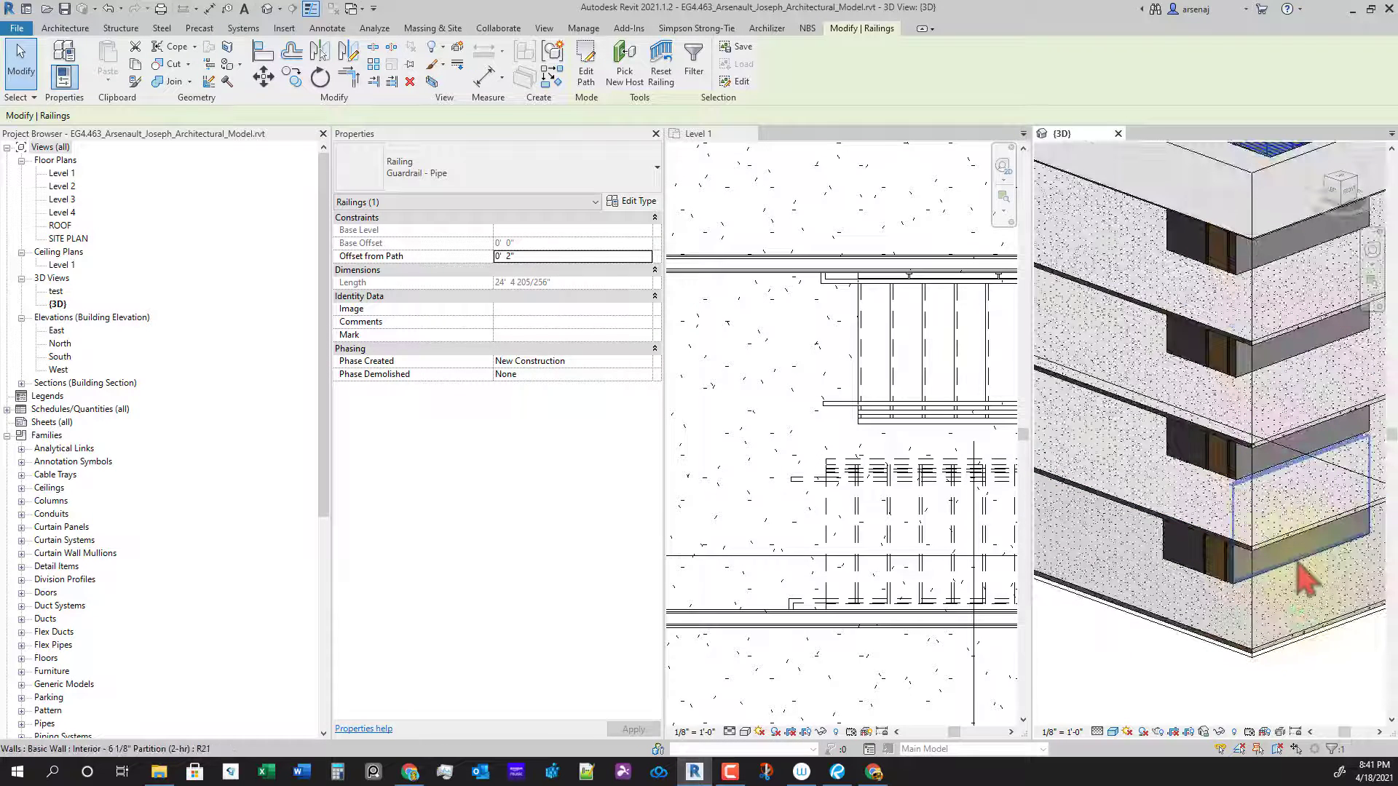